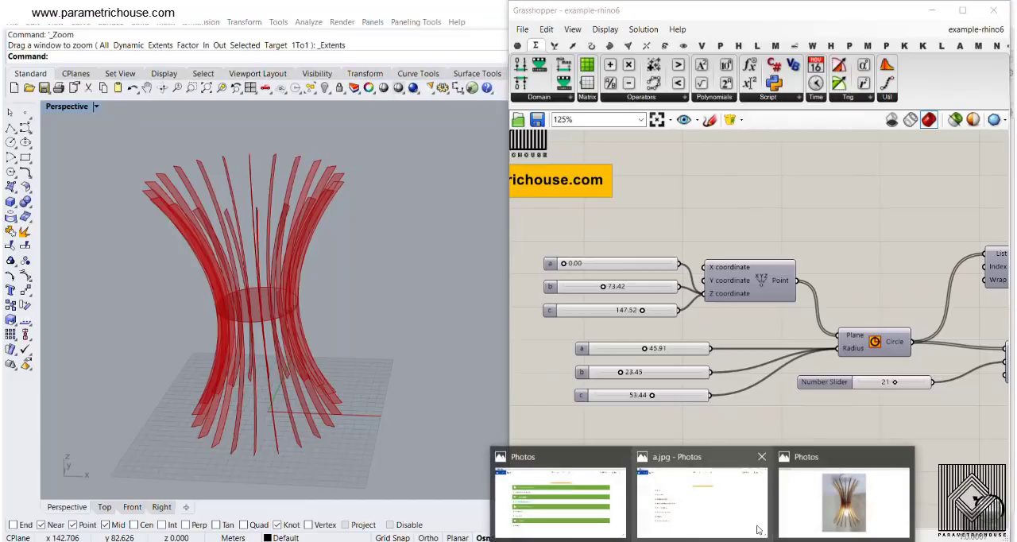
- Examine the reference photo of the wooden lamp and survey the full Grasshopper definition from the input sliders to the output components
click(829, 505)
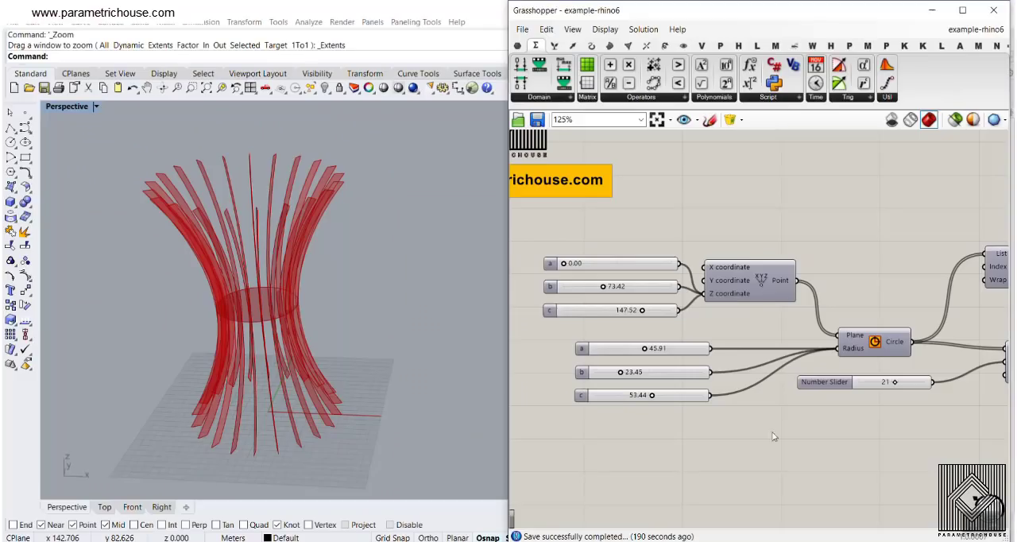
scroll(696, 299, down, 5)
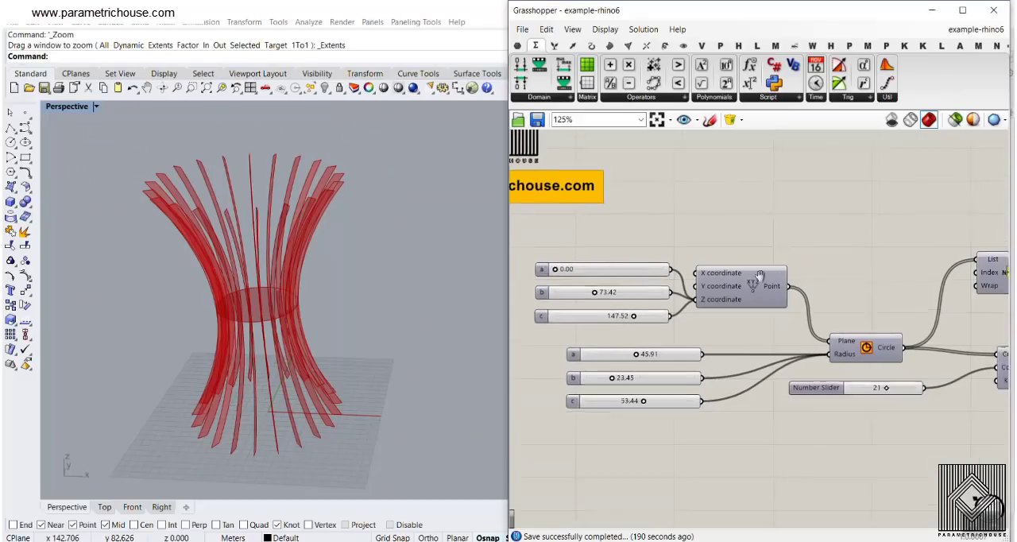
scroll(696, 298, down, 3)
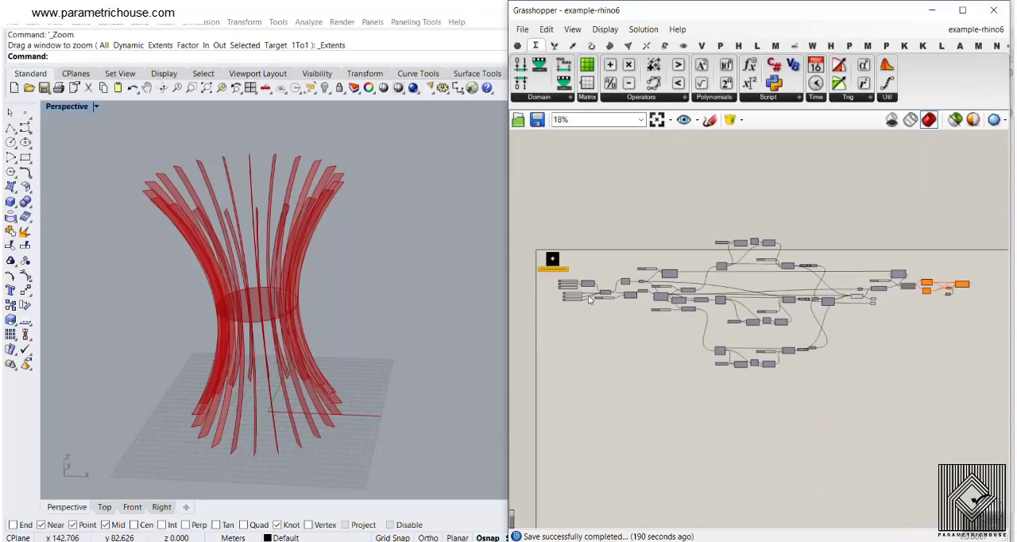
scroll(588, 295, up, 10)
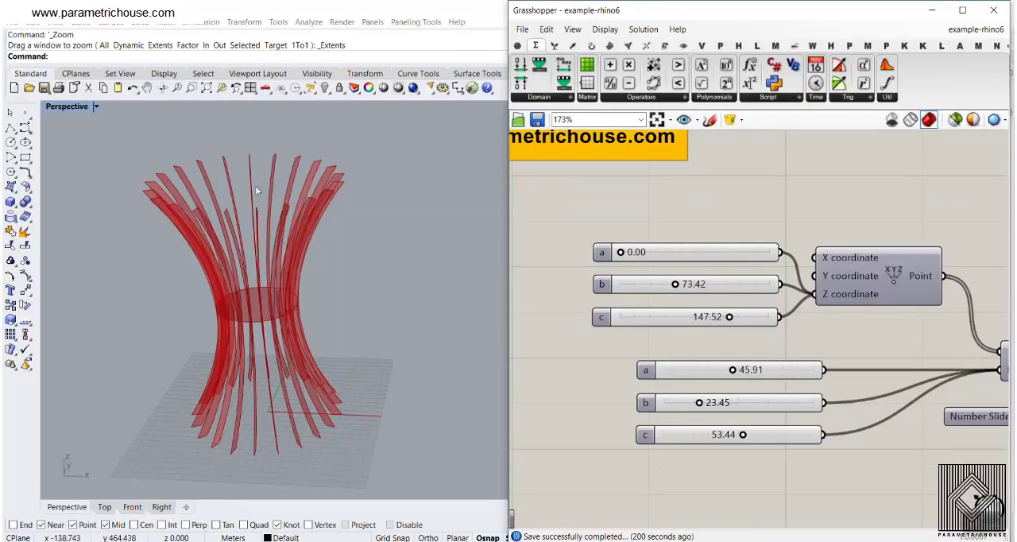
scroll(737, 330, down, 8)
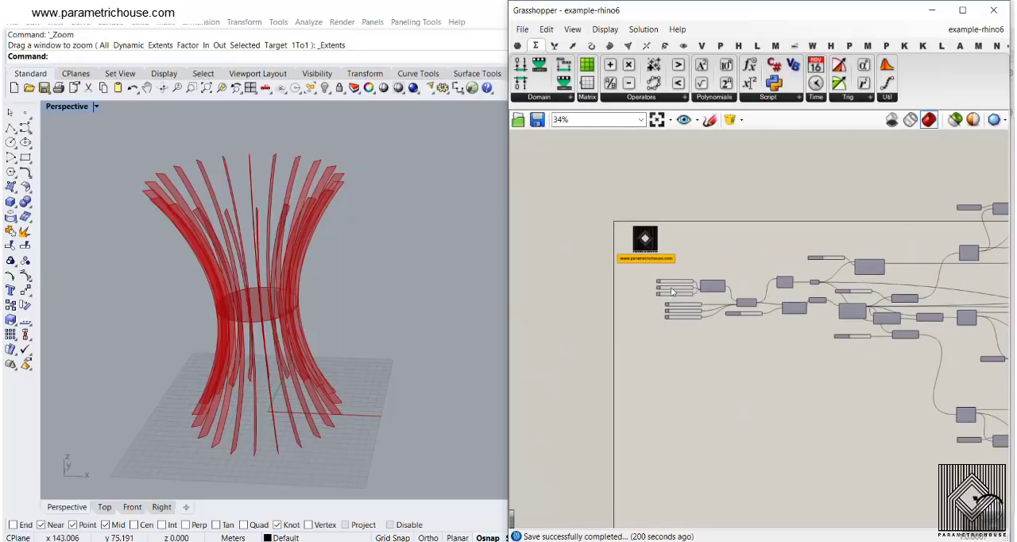
scroll(608, 296, down, 2)
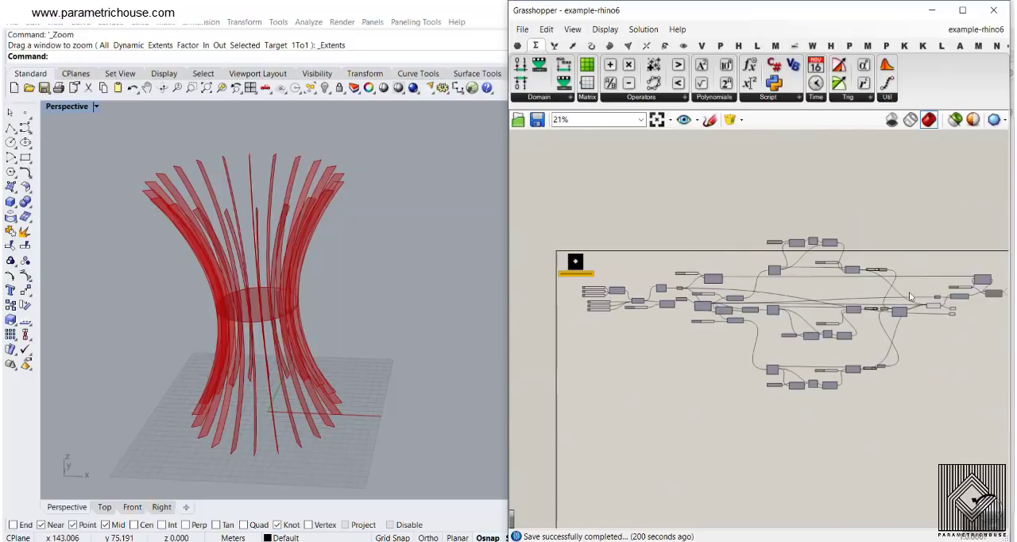
scroll(939, 298, up, 4)
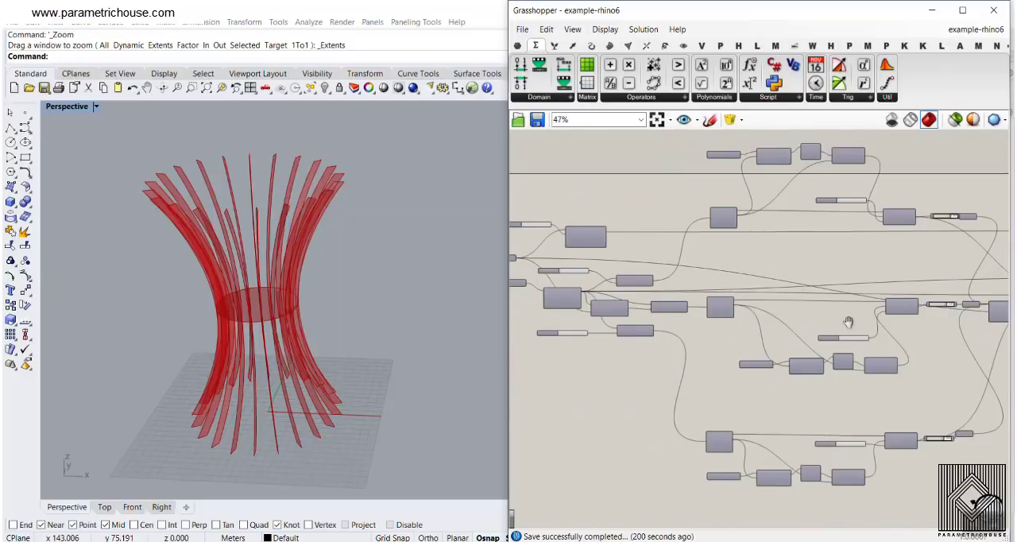
scroll(636, 303, up, 4)
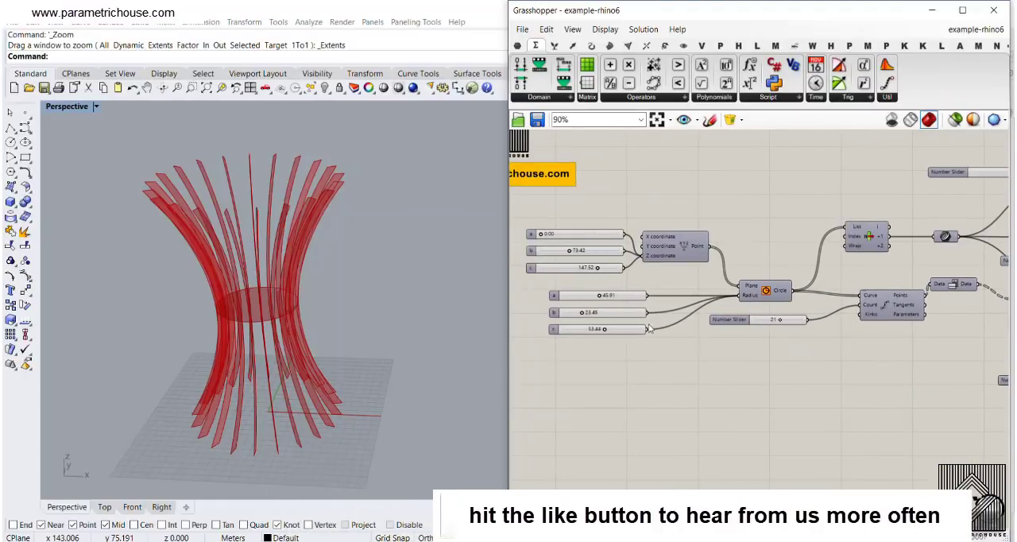
- Set the Z coordinate sliders of the circle centres to 72.00 for b and 161.70 for c
right_drag(536, 239, 563, 258)
scroll(562, 258, up, 4)
mouse_move(624, 280)
mouse_down()
mouse_move(644, 284)
mouse_move(611, 287)
mouse_move(653, 286)
mouse_move(623, 294)
mouse_up()
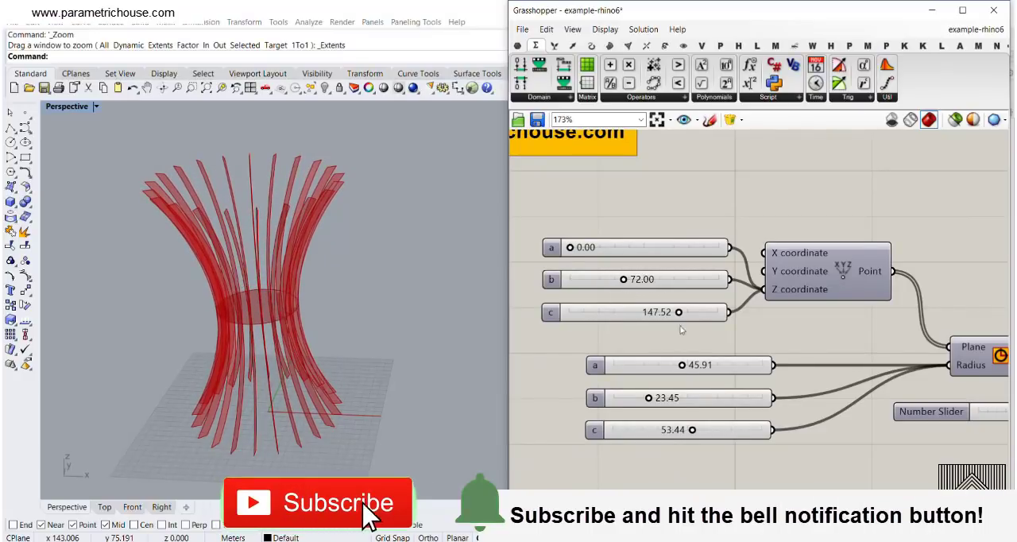
mouse_move(680, 314)
mouse_down()
mouse_move(712, 319)
mouse_move(677, 324)
mouse_up()
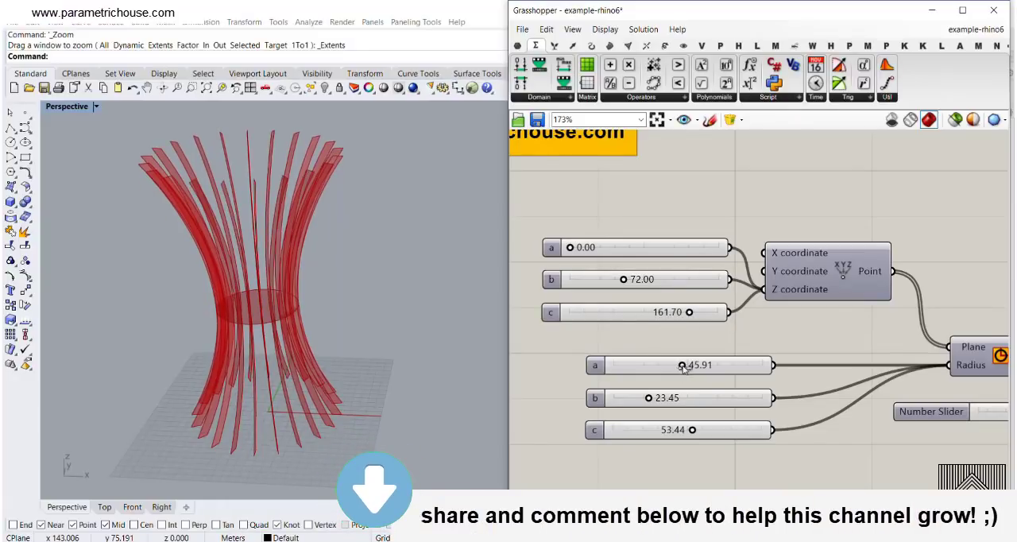
- Set the circle radius sliders to 51.58 for a, 24.51 for b and 48.48 for c
mouse_move(684, 367)
mouse_down()
mouse_move(722, 367)
mouse_move(670, 367)
mouse_move(692, 370)
mouse_up()
mouse_move(650, 401)
mouse_down()
mouse_move(722, 403)
mouse_move(644, 399)
mouse_move(667, 399)
mouse_up()
drag(692, 430, 685, 430)
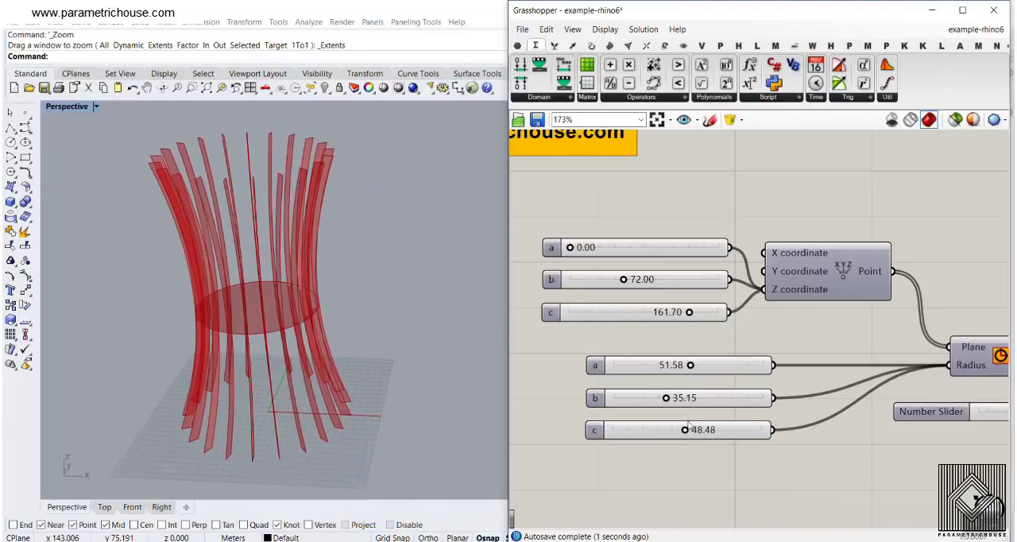
drag(662, 400, 651, 399)
- Enable the disabled slit-cutting component with the Regions, Width and Gap inputs near the end of the definition
scroll(655, 398, down, 3)
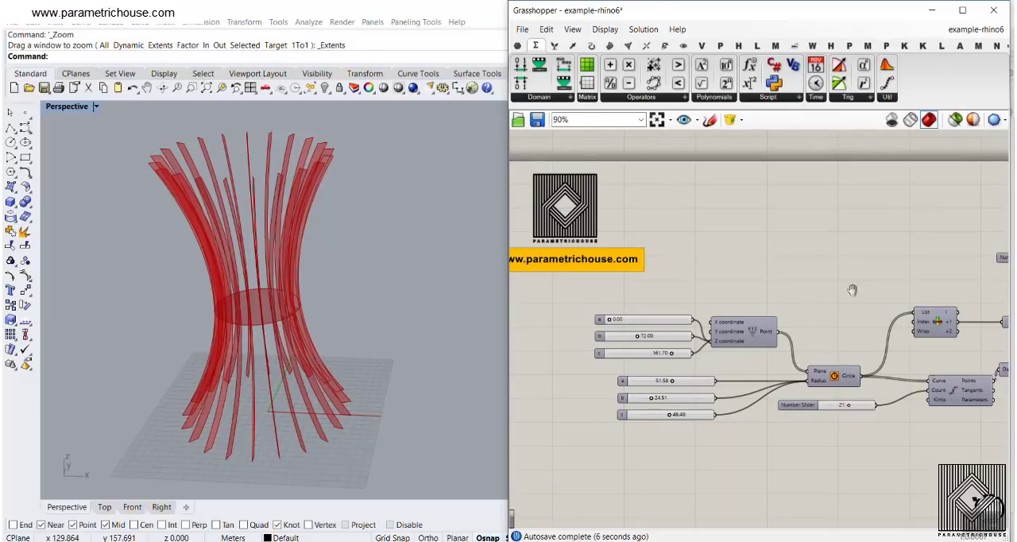
scroll(852, 291, down, 6)
right_drag(852, 290, 517, 276)
right_drag(928, 302, 792, 311)
scroll(811, 296, up, 8)
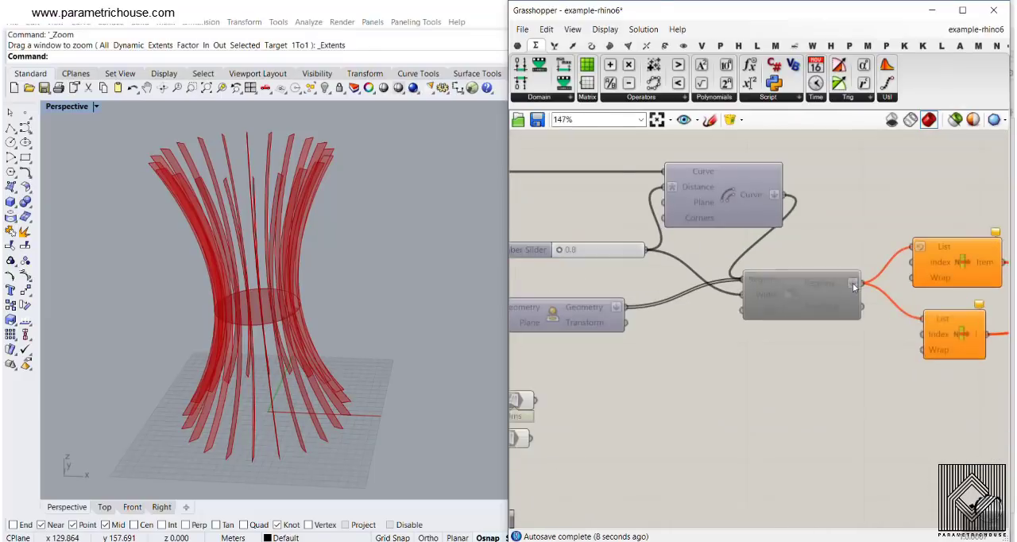
scroll(853, 287, up, 2)
right_click(681, 296)
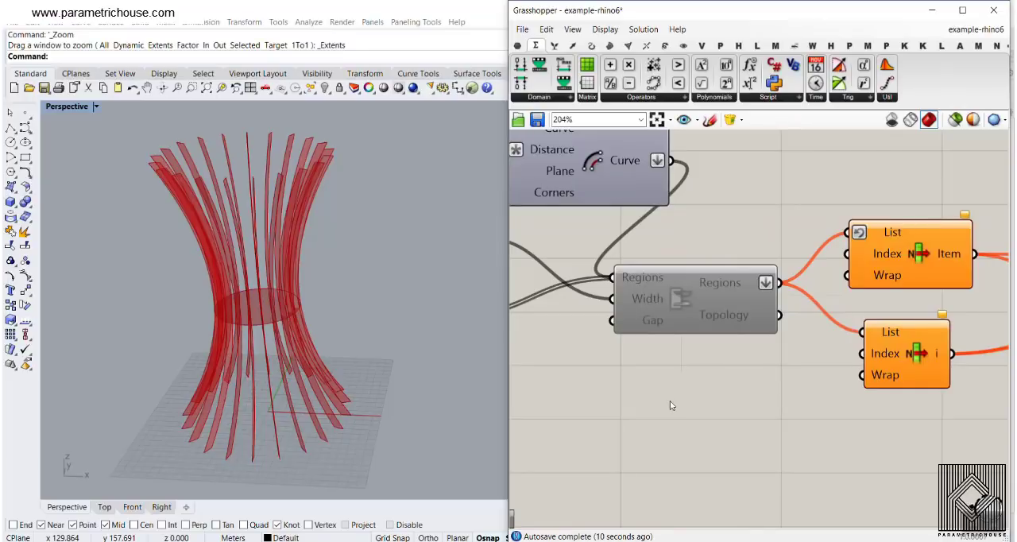
- Turn on the preview of the Point parameter that feeds the Target input of the final orient component
right_drag(334, 316, 179, 323)
scroll(179, 323, down, 7)
right_drag(306, 231, 310, 321)
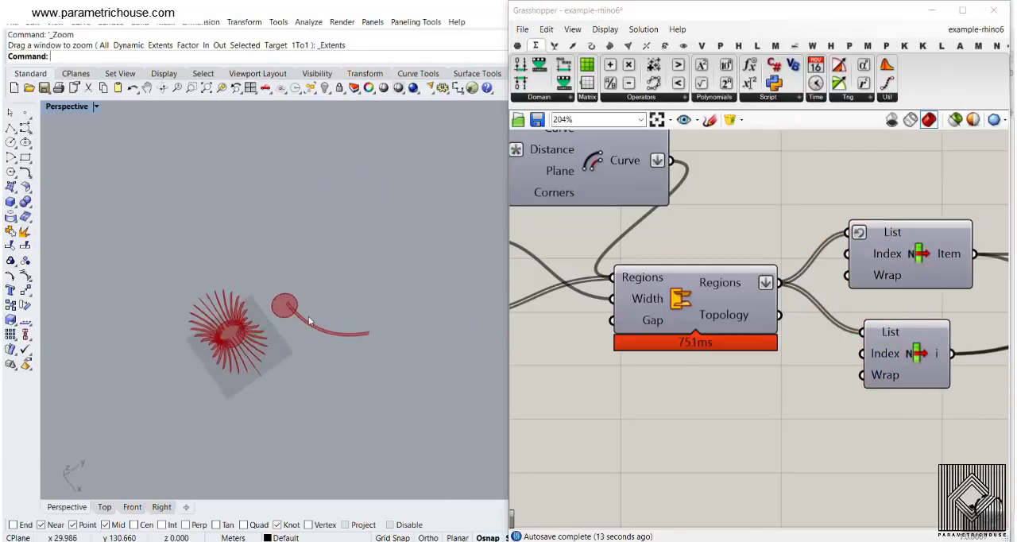
scroll(310, 318, up, 10)
scroll(666, 262, down, 4)
right_drag(843, 323, 755, 317)
right_click(832, 326)
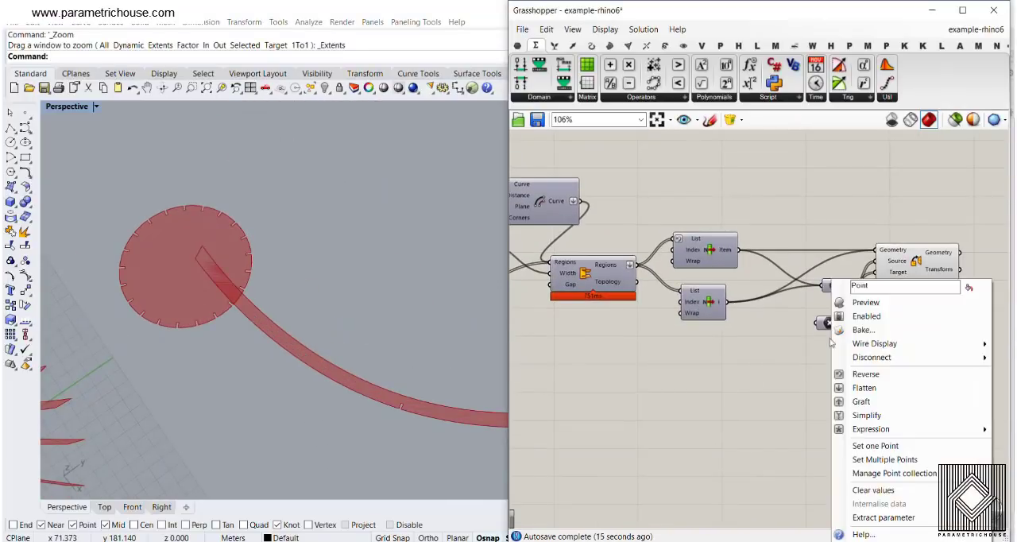
click(866, 302)
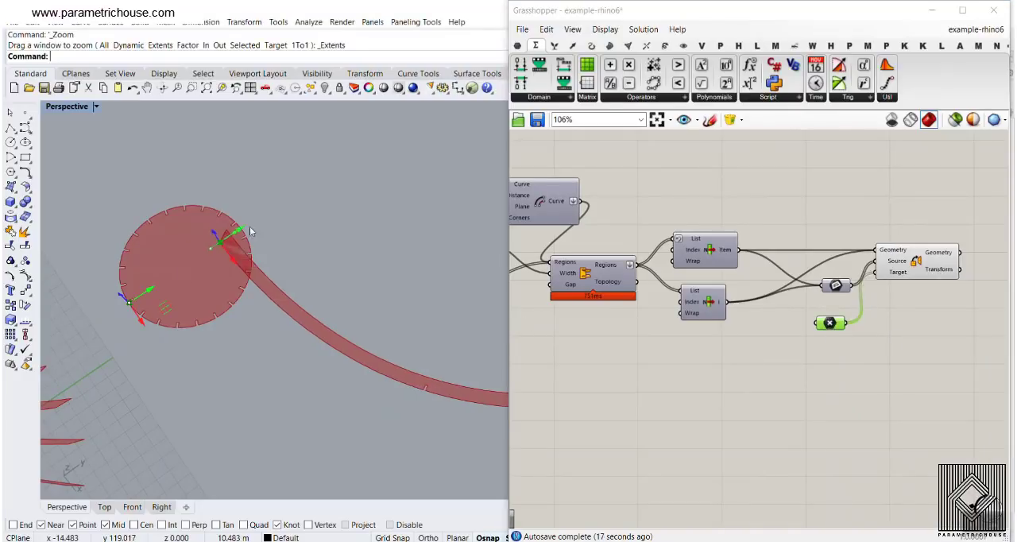
- Inspect the slits in the flat disc and rib, the Number Slider for the curve division count, and the assembled lamp
right_drag(249, 227, 304, 286)
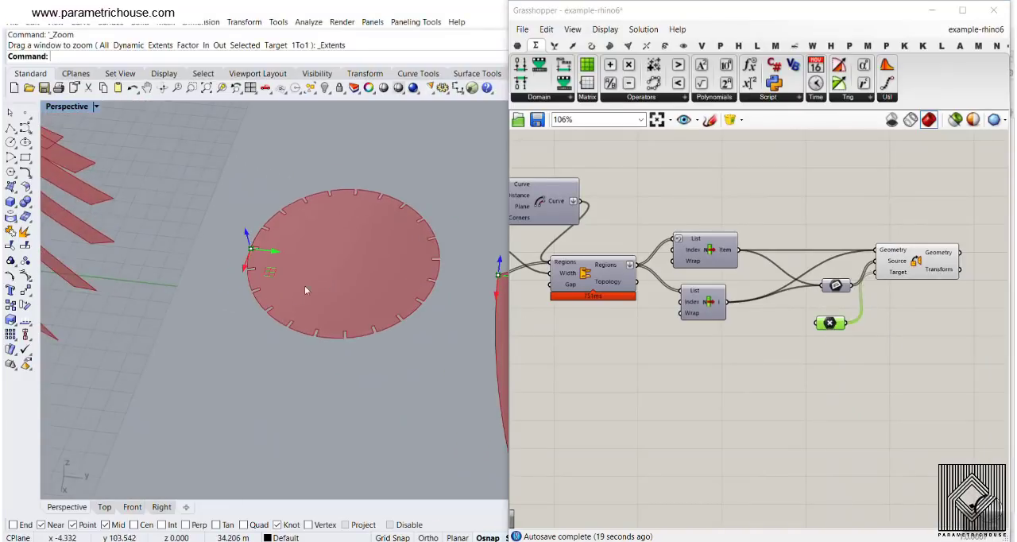
scroll(223, 210, down, 10)
scroll(329, 336, up, 8)
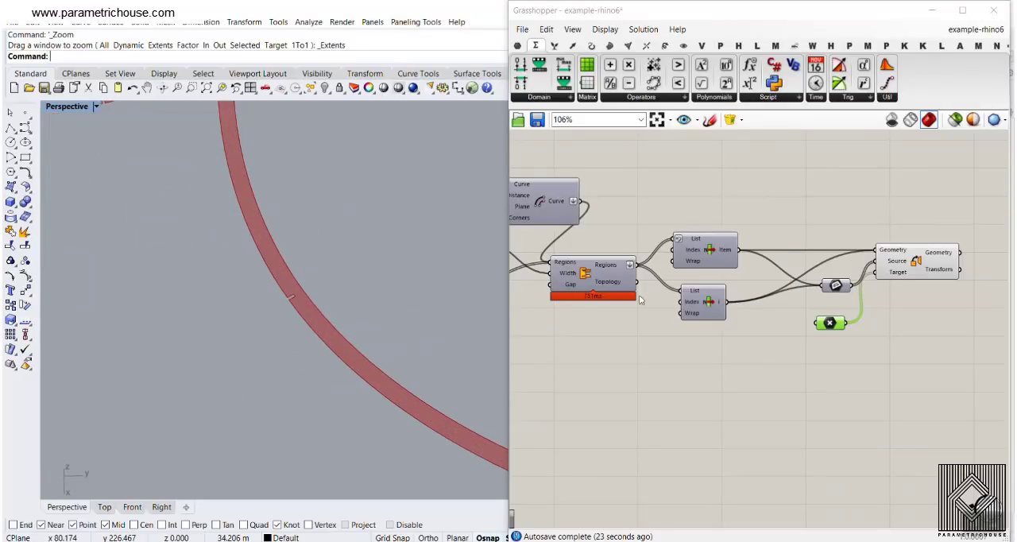
scroll(624, 303, down, 5)
scroll(778, 292, up, 5)
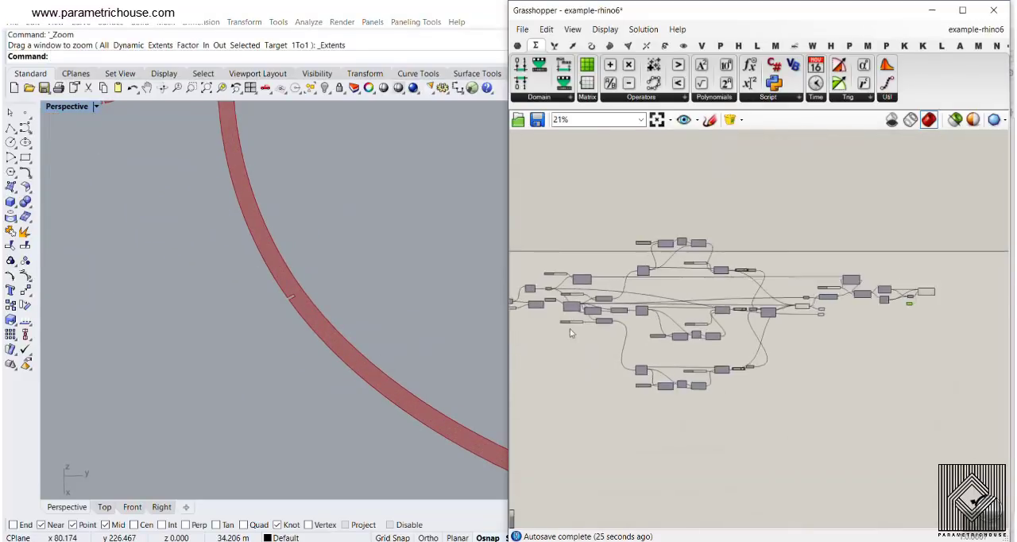
right_drag(525, 286, 711, 348)
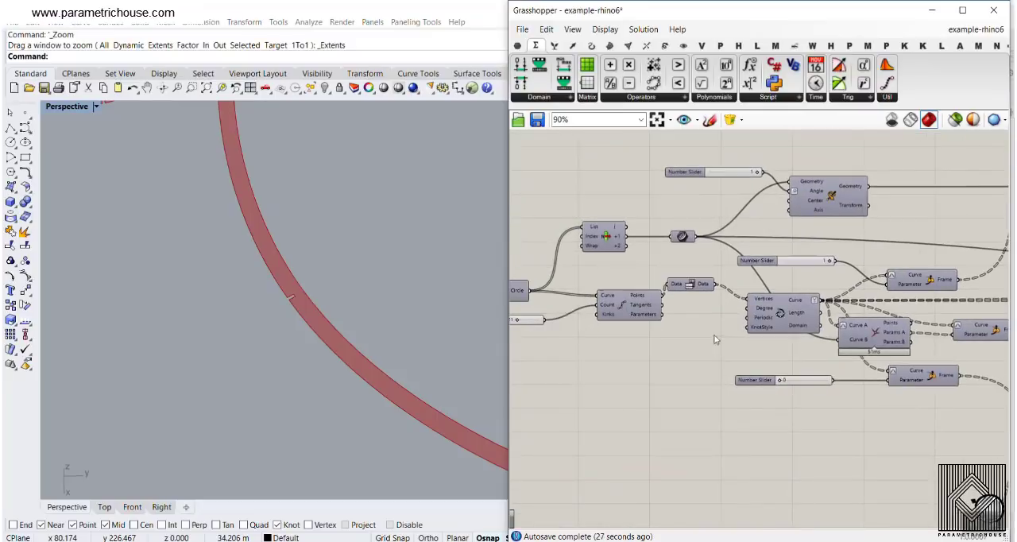
right_drag(638, 303, 768, 297)
scroll(606, 318, up, 4)
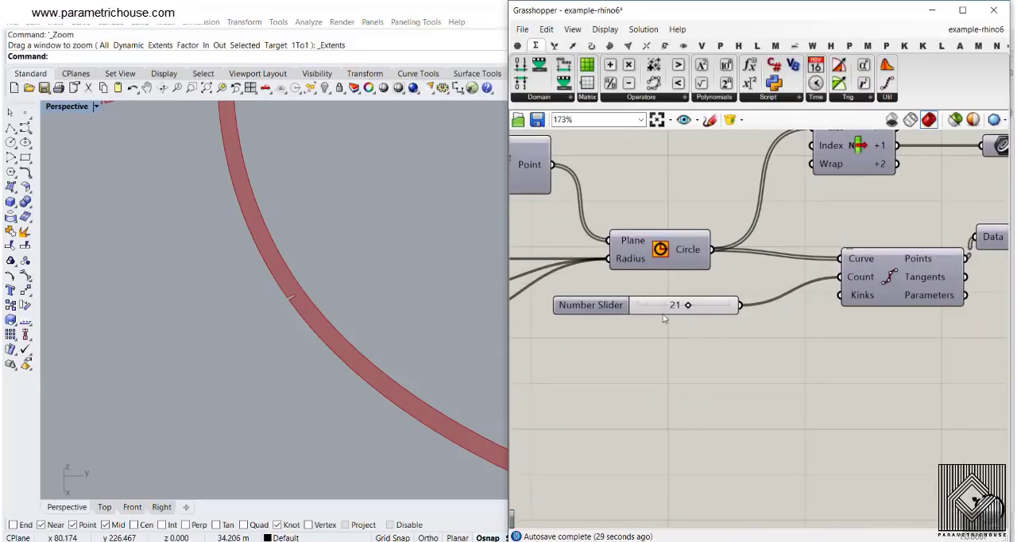
right_drag(195, 346, 258, 354)
scroll(258, 354, down, 10)
scroll(228, 340, up, 7)
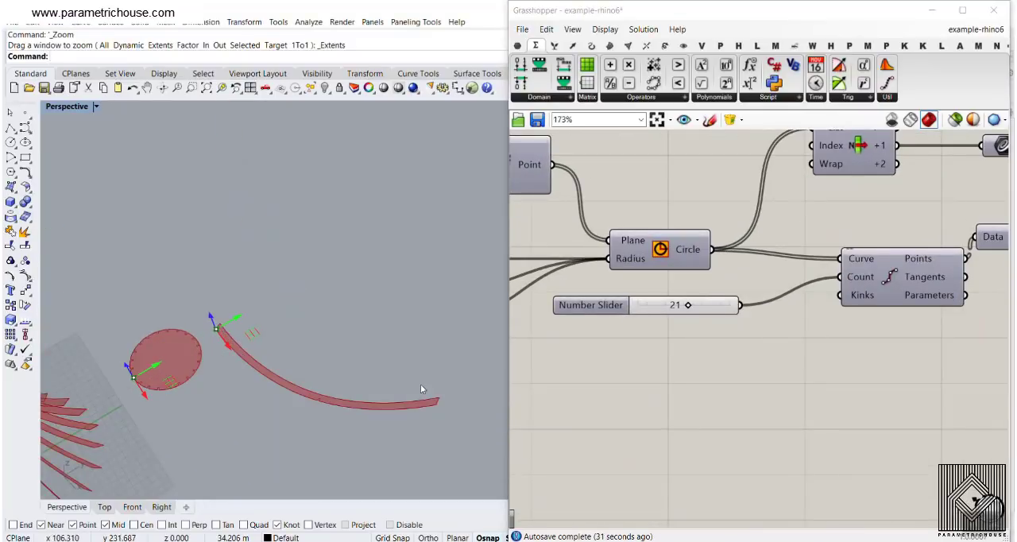
scroll(204, 374, up, 4)
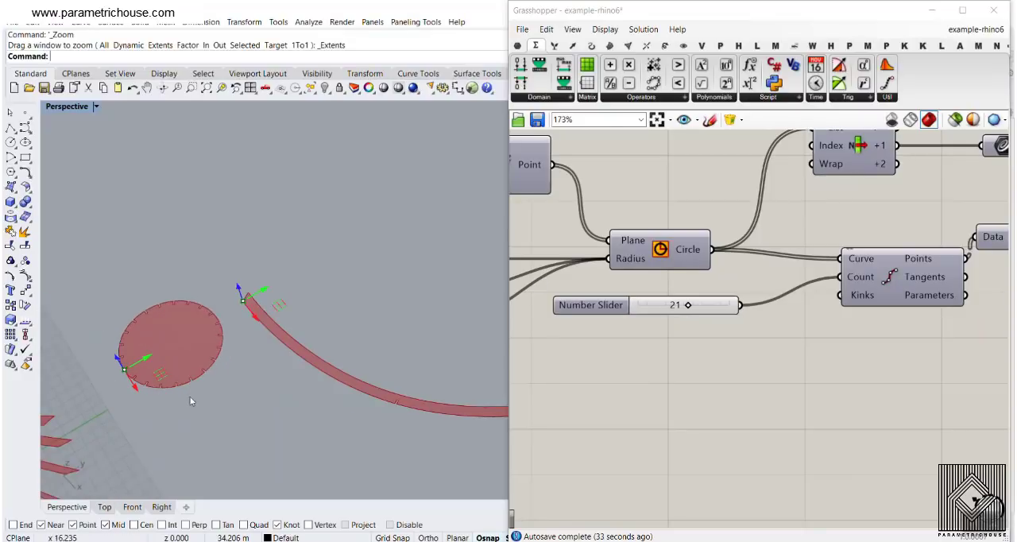
scroll(291, 336, down, 4)
scroll(291, 336, down, 3)
right_drag(148, 372, 141, 339)
scroll(117, 278, up, 6)
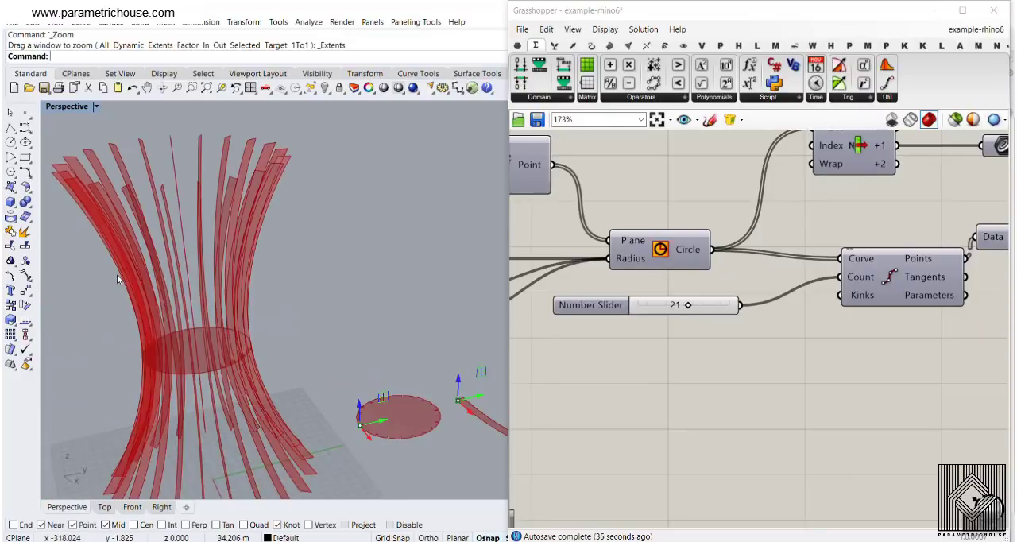
- Disable the slit-cutting component with the Regions, Width and Gap inputs
scroll(815, 278, down, 9)
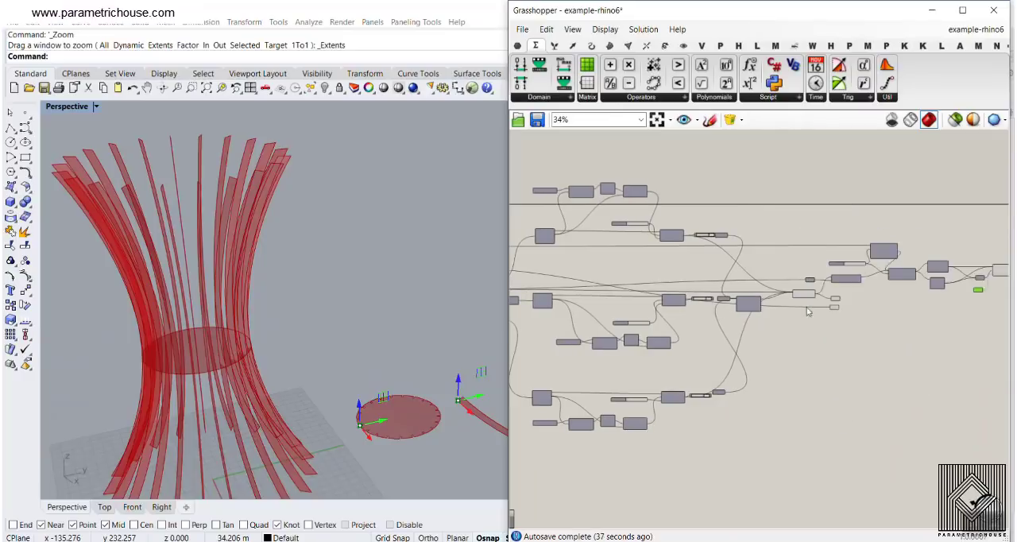
scroll(867, 297, up, 4)
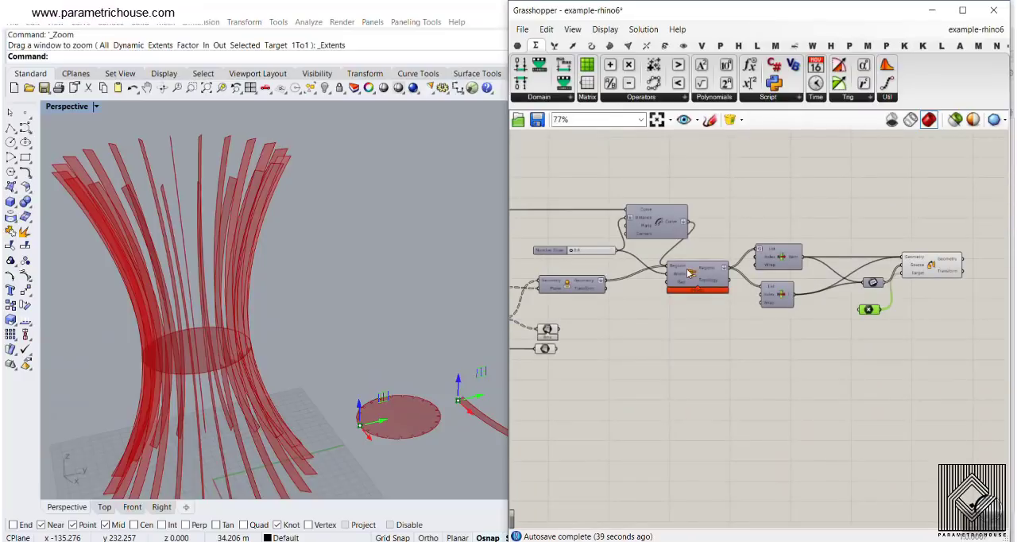
right_click(689, 274)
click(713, 308)
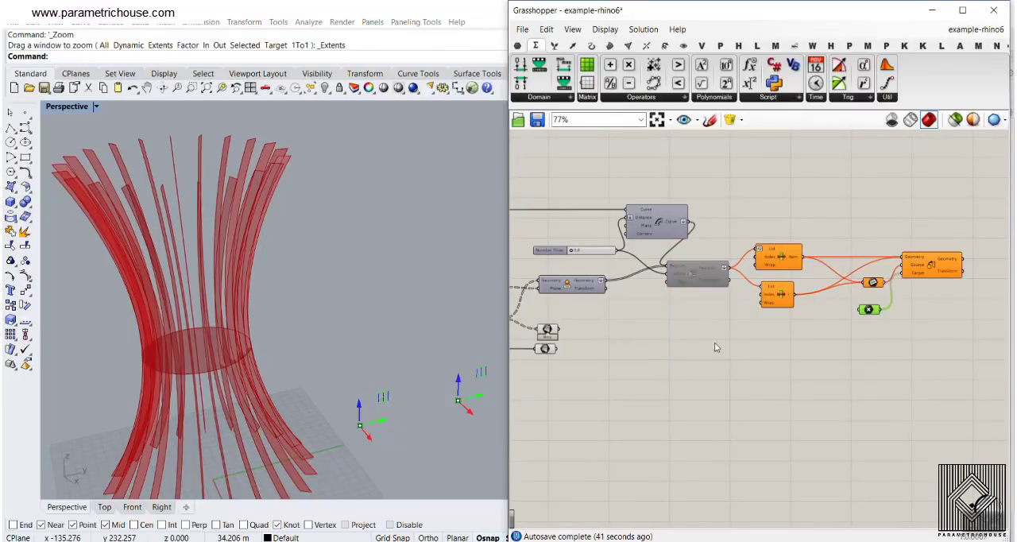
scroll(325, 309, down, 3)
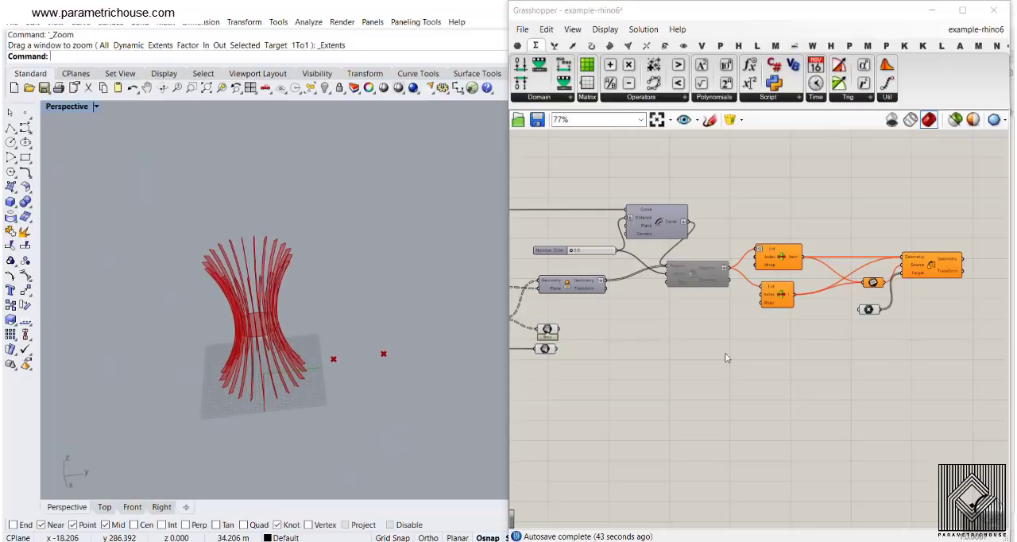
- Turn off the preview of every component in the lamp definition at once
right_drag(725, 358, 815, 350)
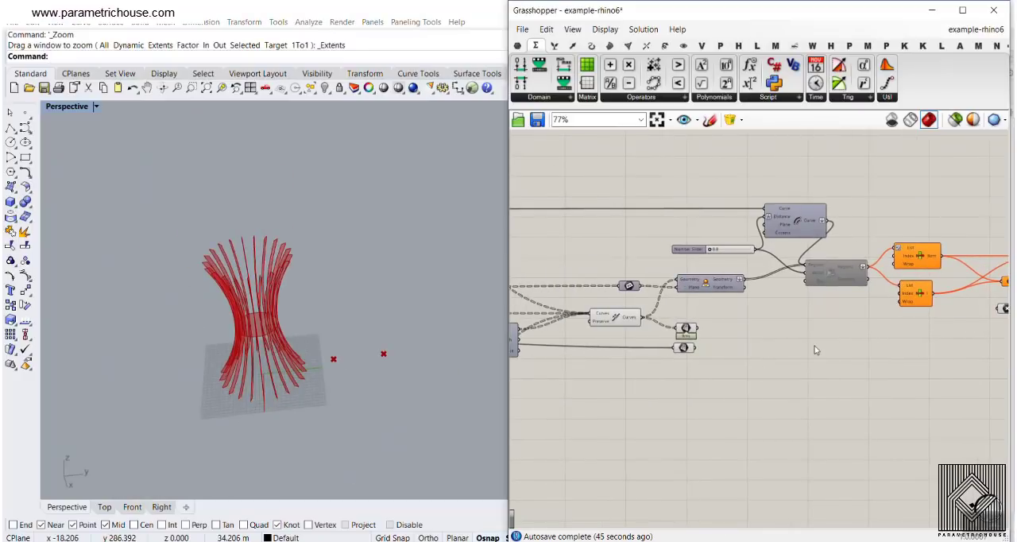
scroll(815, 348, down, 4)
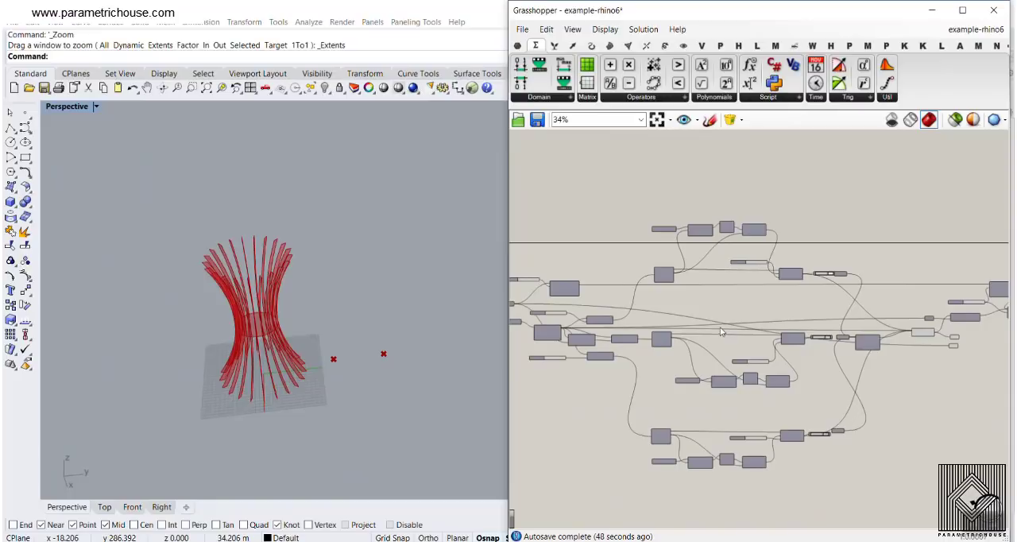
right_drag(644, 293, 867, 287)
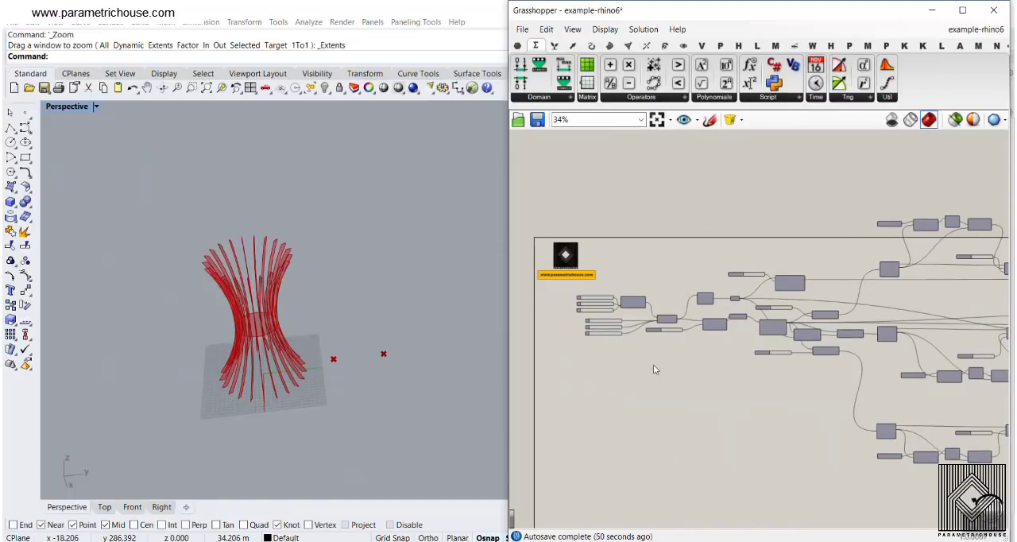
scroll(653, 365, up, 7)
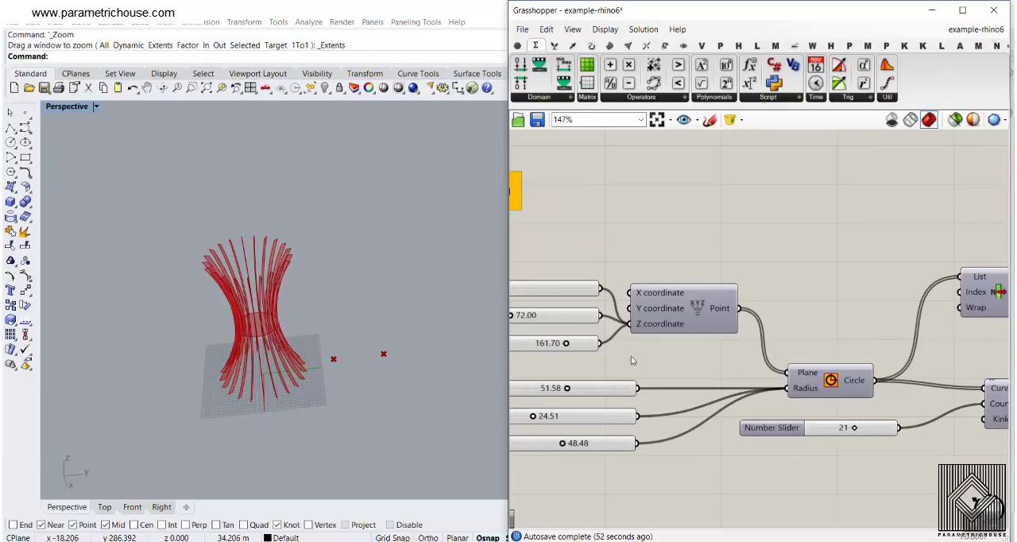
scroll(632, 361, down, 9)
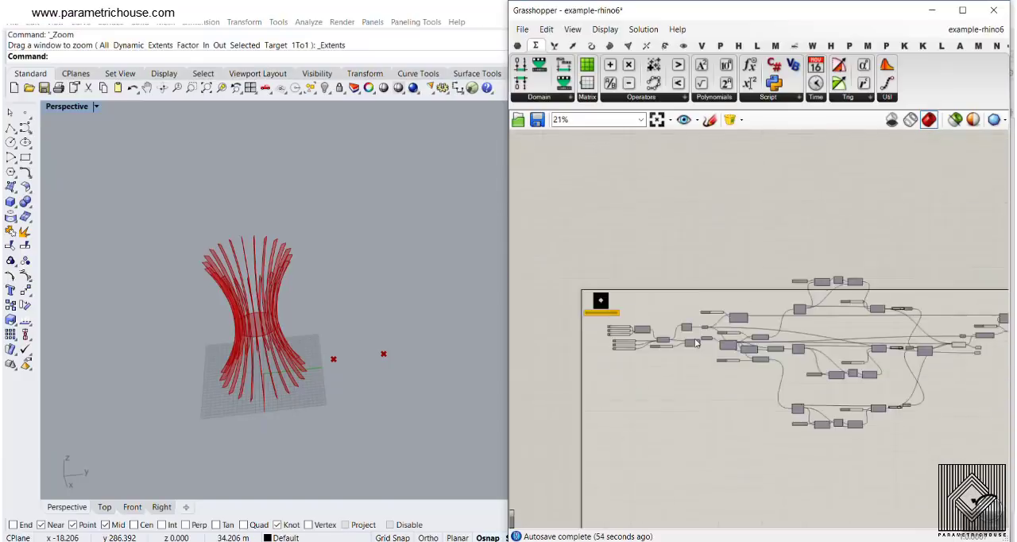
scroll(695, 340, down, 3)
drag(945, 290, 611, 459)
right_click(701, 229)
click(726, 249)
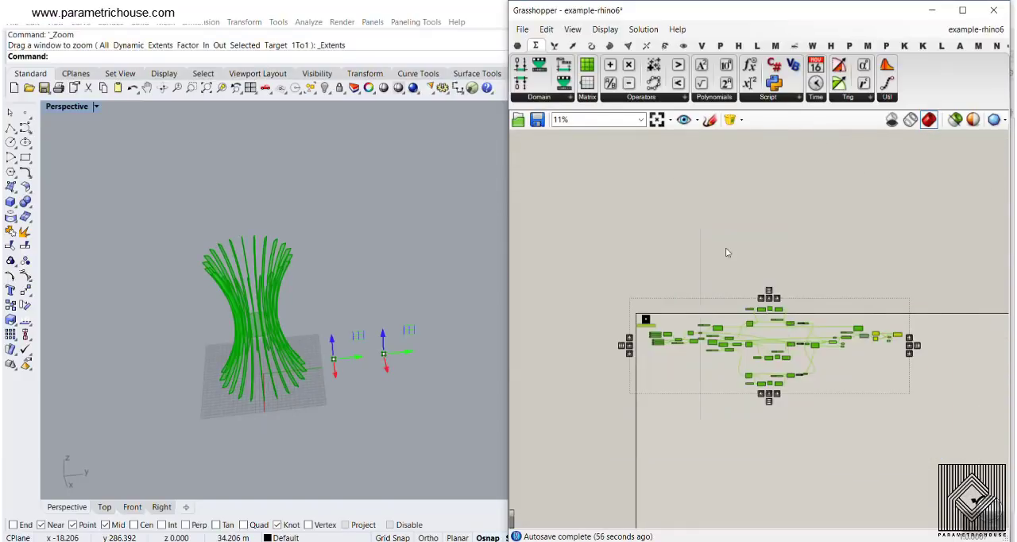
click(726, 253)
- Turn on the preview of the Circle component fed by the height points and the three radius sliders
scroll(703, 337, up, 12)
right_click(709, 324)
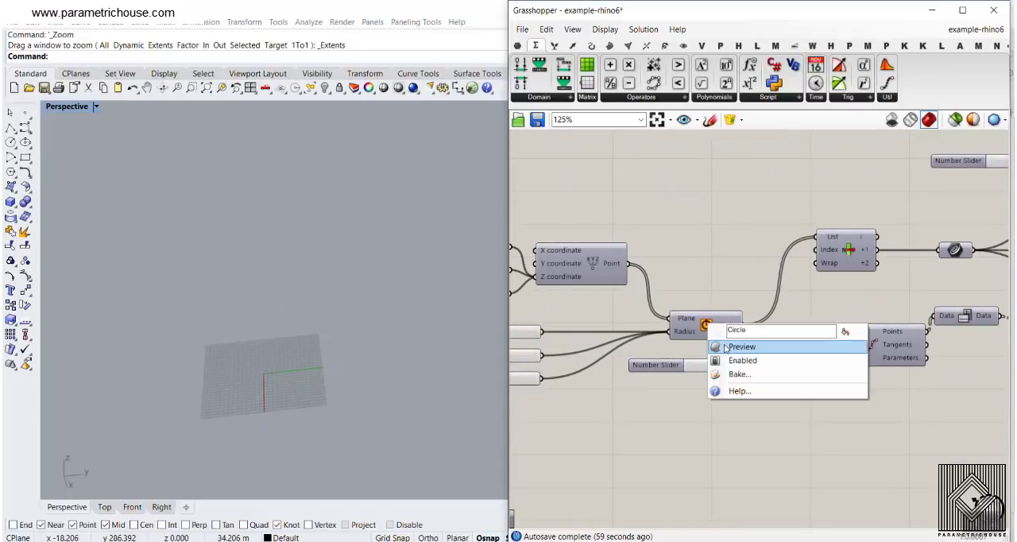
click(726, 348)
right_drag(544, 266, 708, 269)
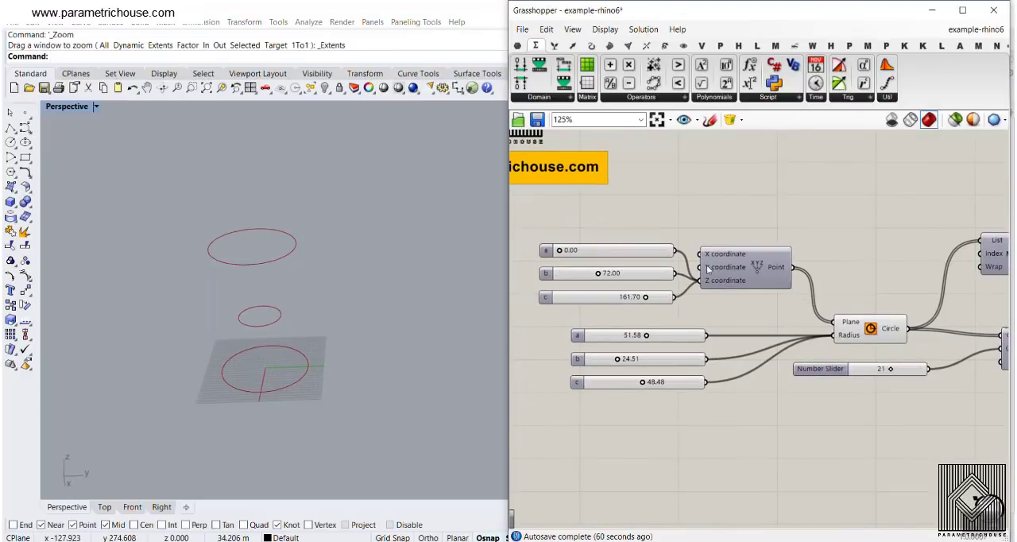
- Place the Util component that shows name labels above all components on an empty spot of the canvas
click(518, 47)
click(800, 66)
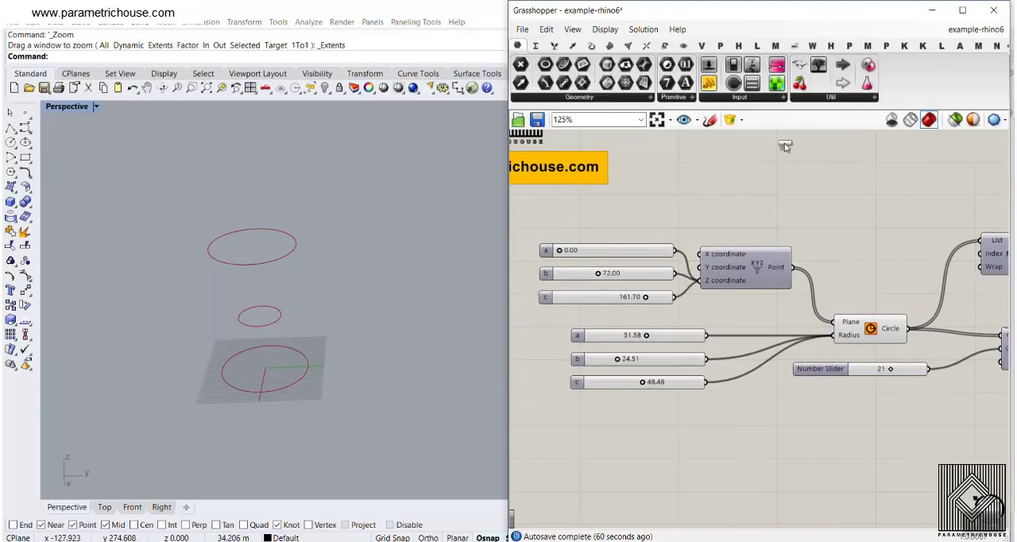
click(785, 144)
right_drag(799, 159, 813, 243)
drag(803, 228, 752, 177)
right_drag(844, 293, 764, 211)
scroll(633, 311, up, 1)
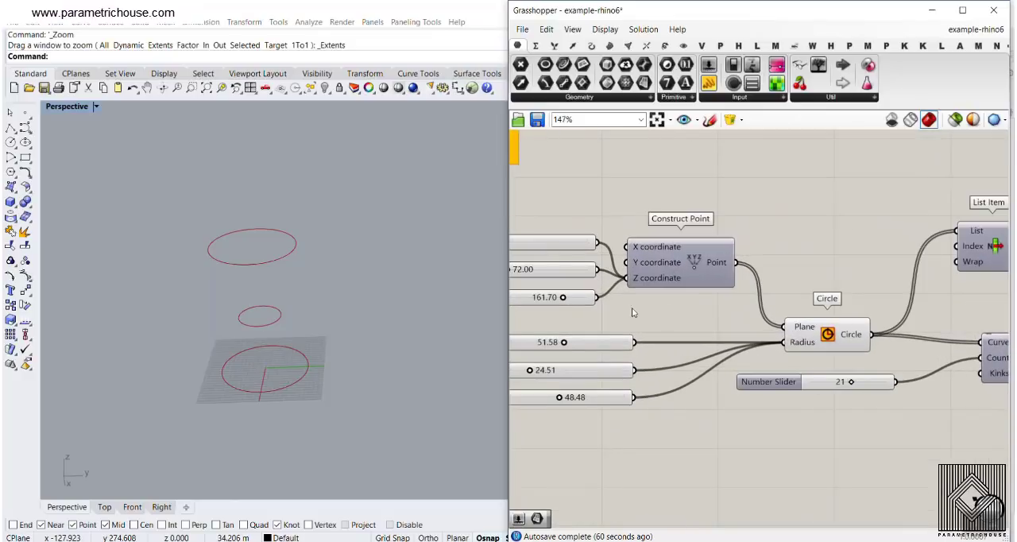
- Turn on the preview of the Construct Point component that feeds the circle's Plane input
right_click(694, 262)
click(713, 288)
right_drag(576, 294, 674, 281)
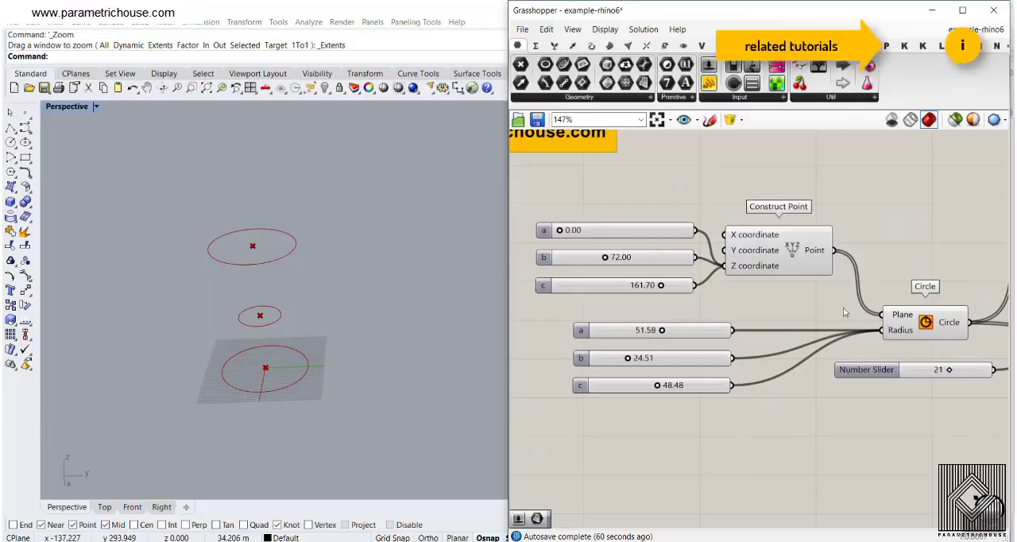
right_drag(908, 329, 837, 293)
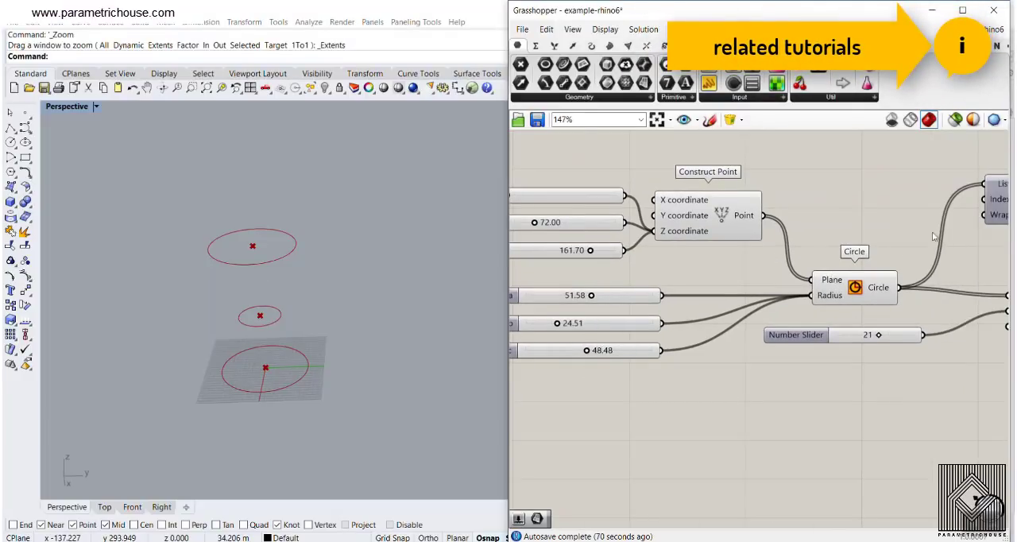
right_drag(934, 237, 801, 280)
right_drag(806, 315, 723, 301)
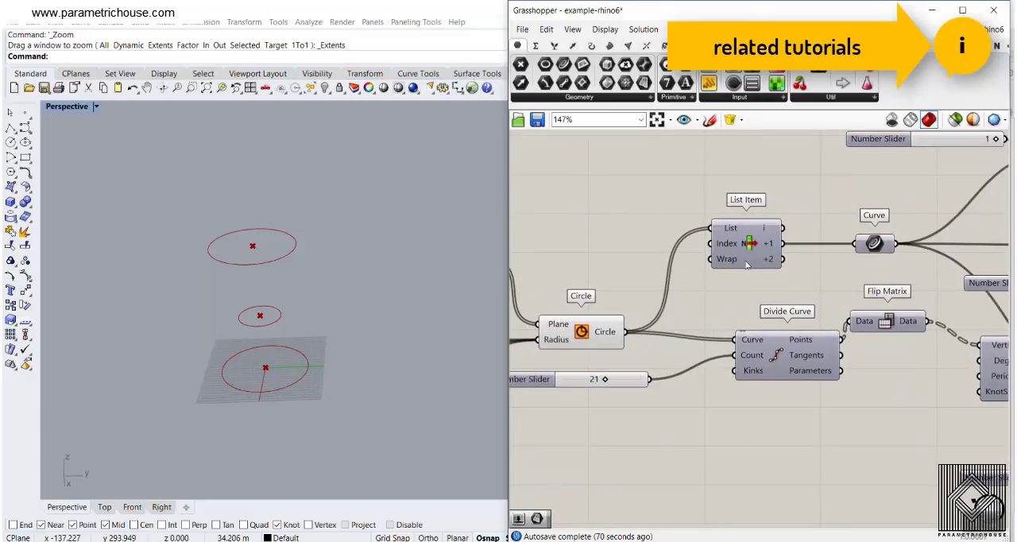
right_drag(620, 319, 694, 310)
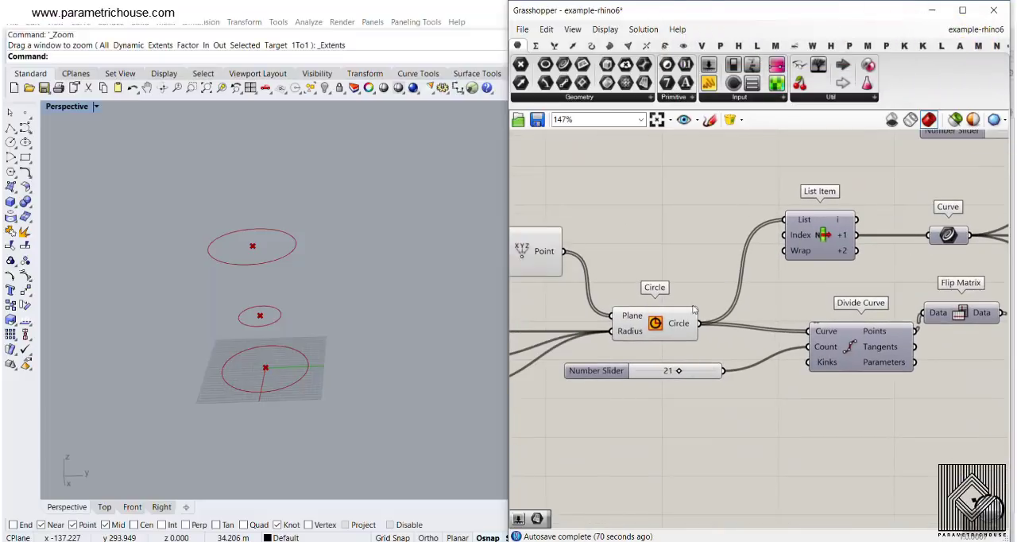
- Turn off the Circle component's preview and turn on the preview of the Curve parameter after List Item
right_click(655, 323)
click(684, 343)
right_drag(811, 259, 698, 259)
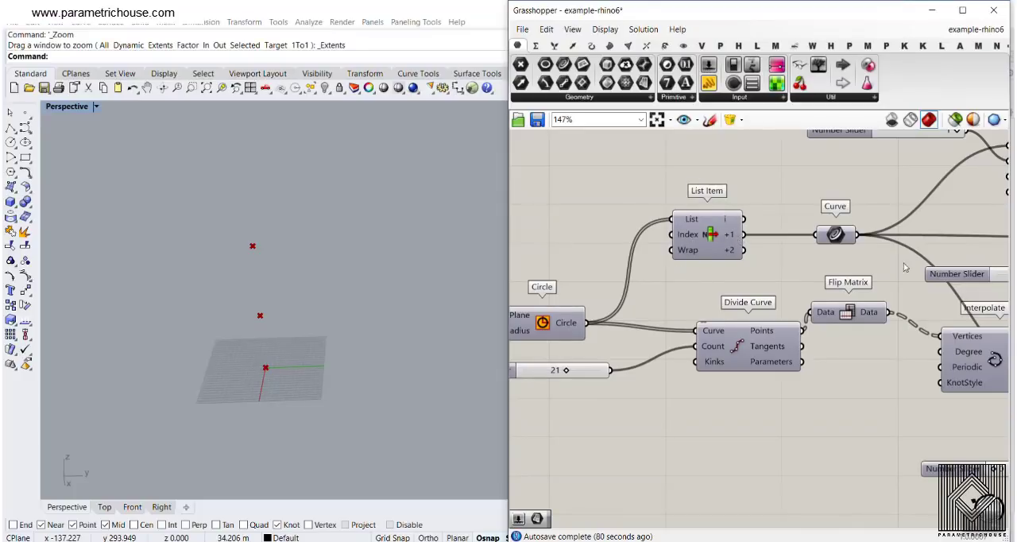
right_click(835, 235)
click(855, 255)
scroll(318, 299, up, 5)
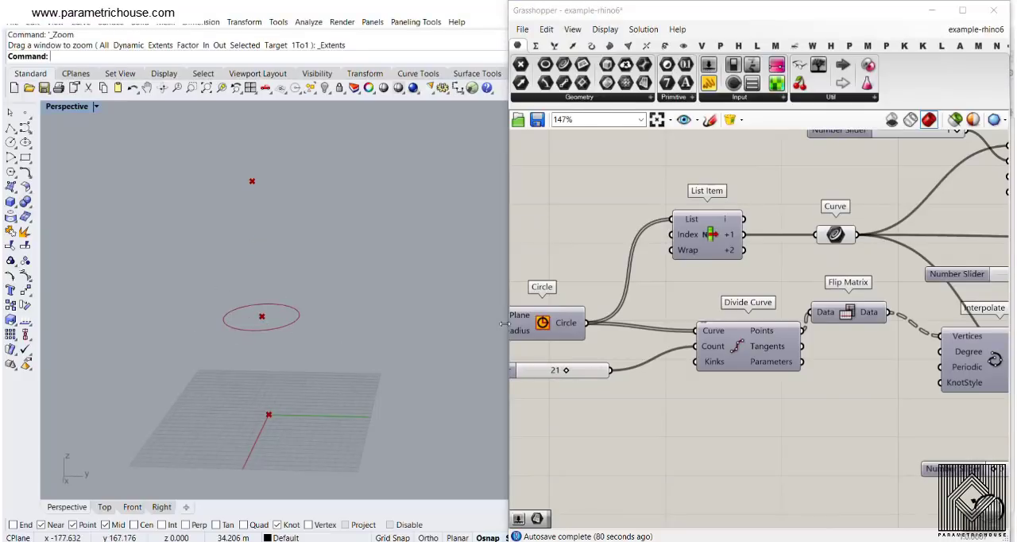
- Turn on the preview of Divide Curve and set the Number Slider for its Count input to 15
scroll(704, 337, down, 3)
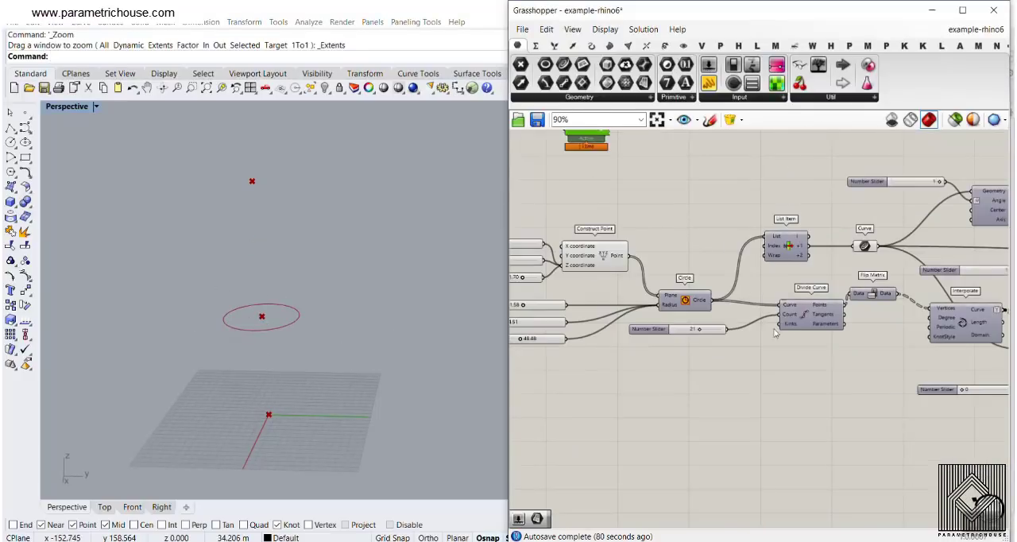
scroll(704, 337, up, 2)
right_click(782, 289)
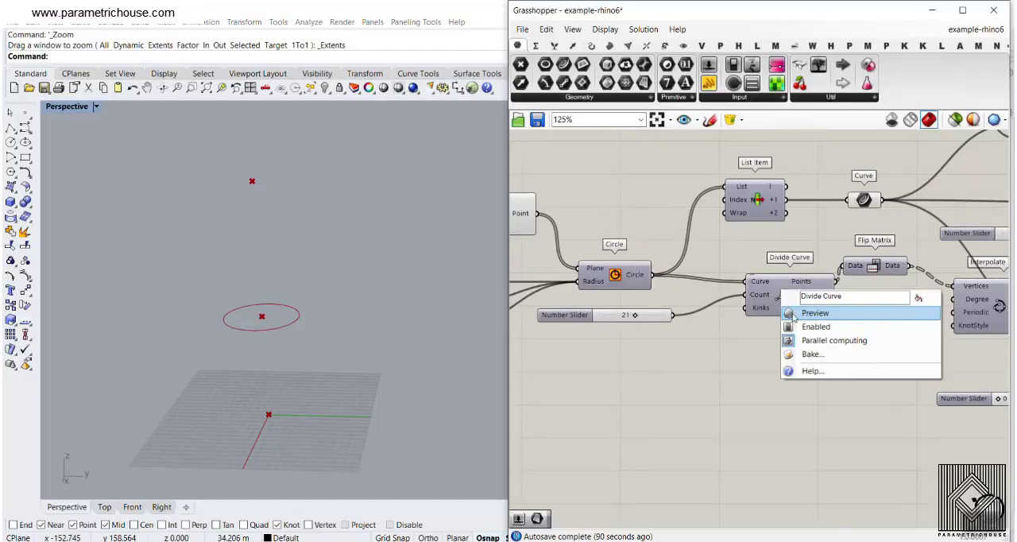
click(811, 311)
right_drag(308, 338, 290, 368)
scroll(640, 327, up, 2)
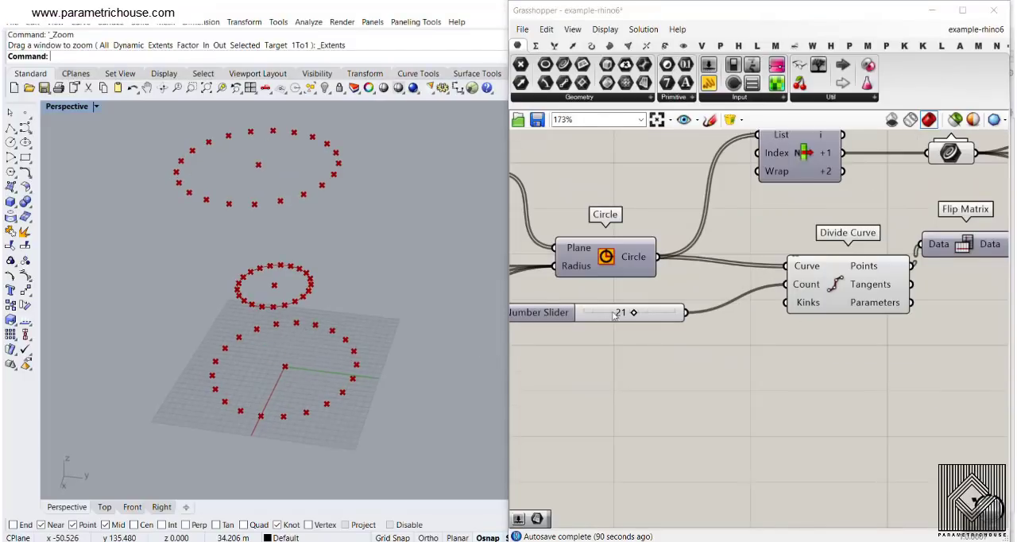
drag(637, 313, 618, 314)
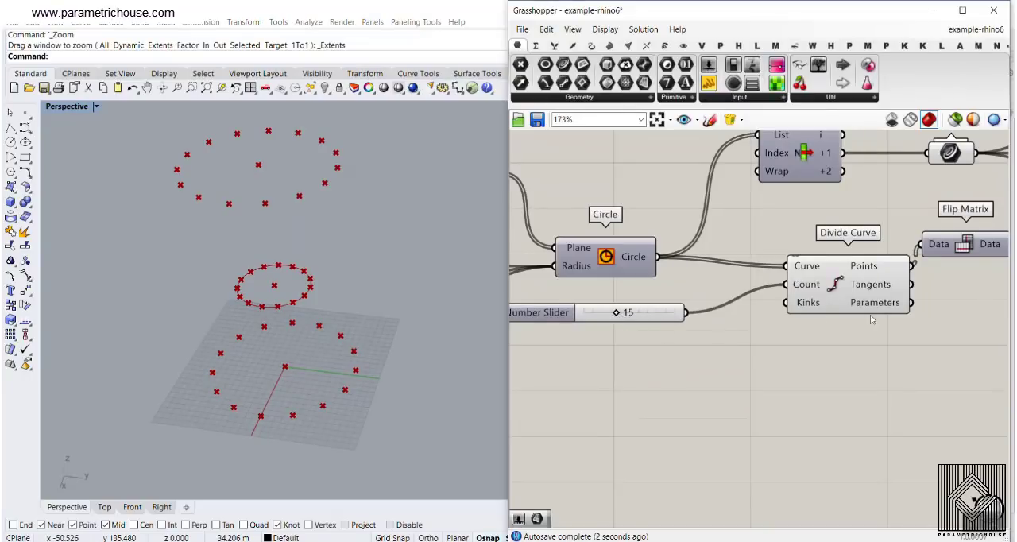
- Examine the data structure of Divide Curve's Points output and select the Flip Matrix component it feeds
right_drag(872, 320, 745, 294)
mouse_move(747, 261)
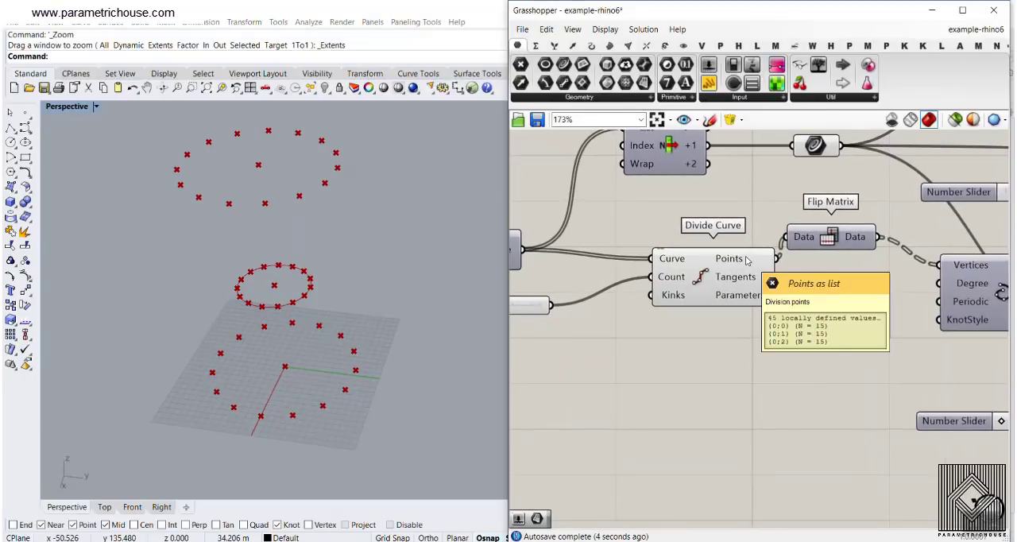
scroll(747, 260, up, 1)
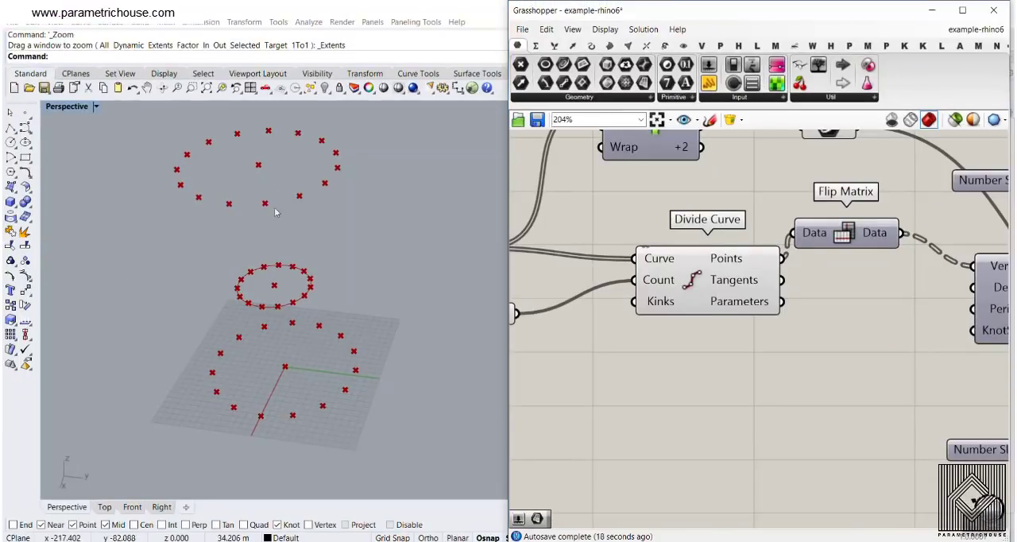
right_drag(732, 270, 663, 266)
mouse_move(652, 249)
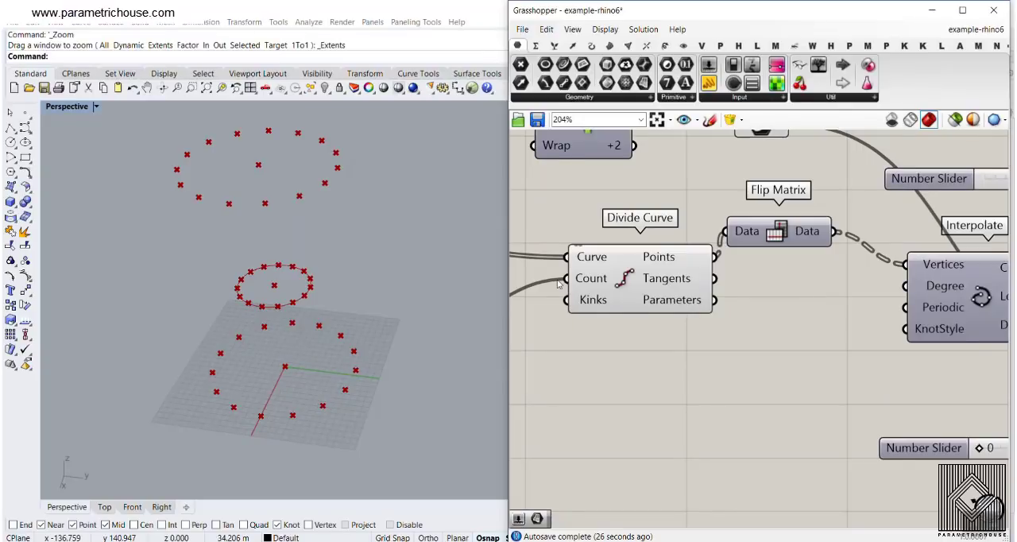
right_drag(819, 276, 725, 311)
click(688, 286)
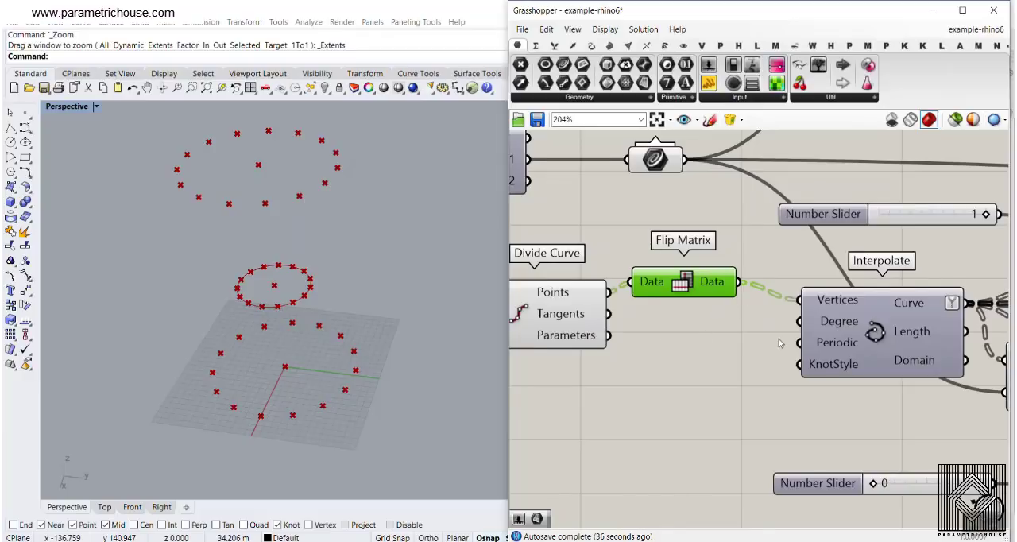
- Turn on the preview of the Interpolate component to display the rib curves through the division points
right_drag(780, 343, 684, 337)
click(683, 322)
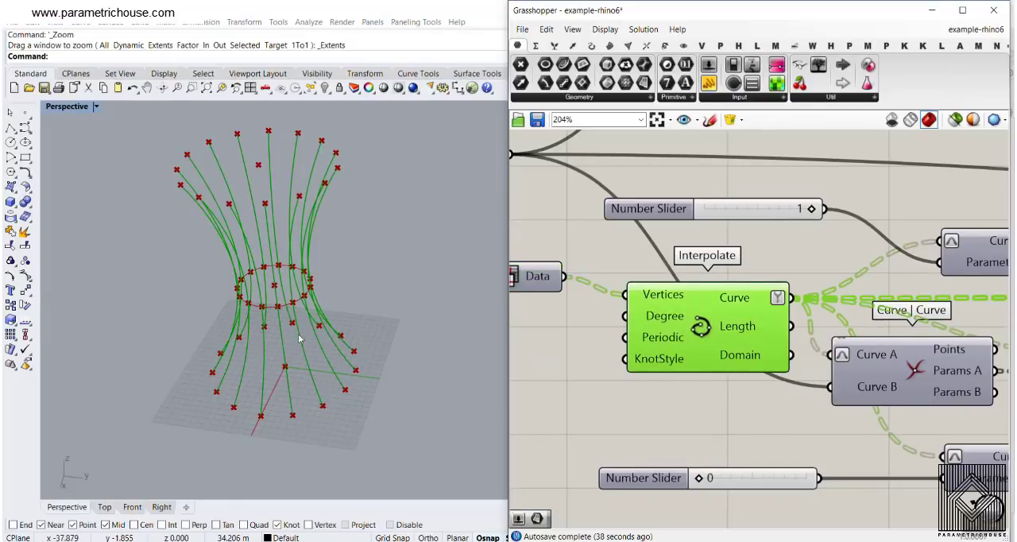
scroll(345, 279, up, 5)
right_drag(335, 417, 311, 436)
scroll(299, 293, down, 5)
scroll(299, 294, down, 2)
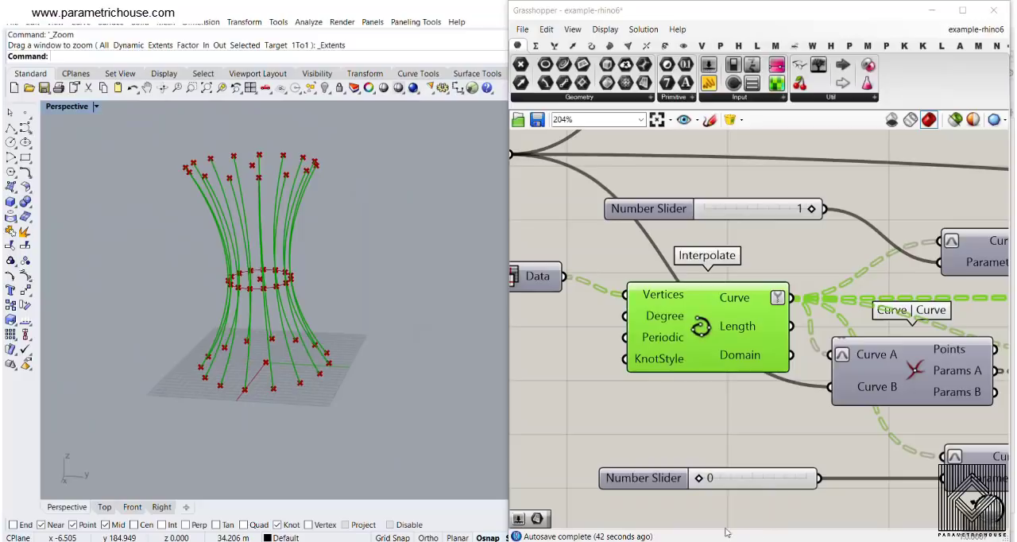
- Switch to lamp shade.jpg in Photos, examine the rib ends and the middle ring, and return to the definition
mouse_move(703, 541)
click(804, 513)
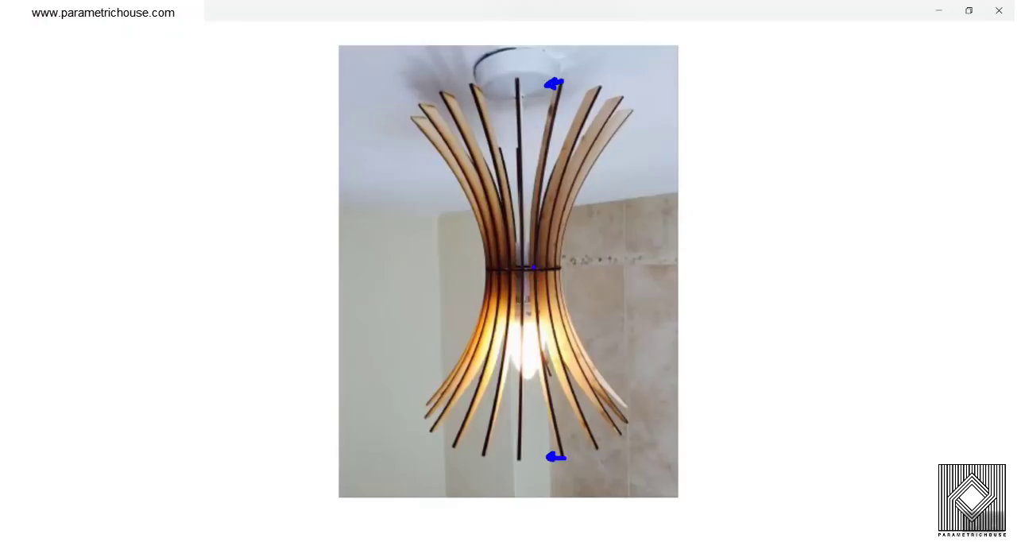
key(Escape)
click(939, 11)
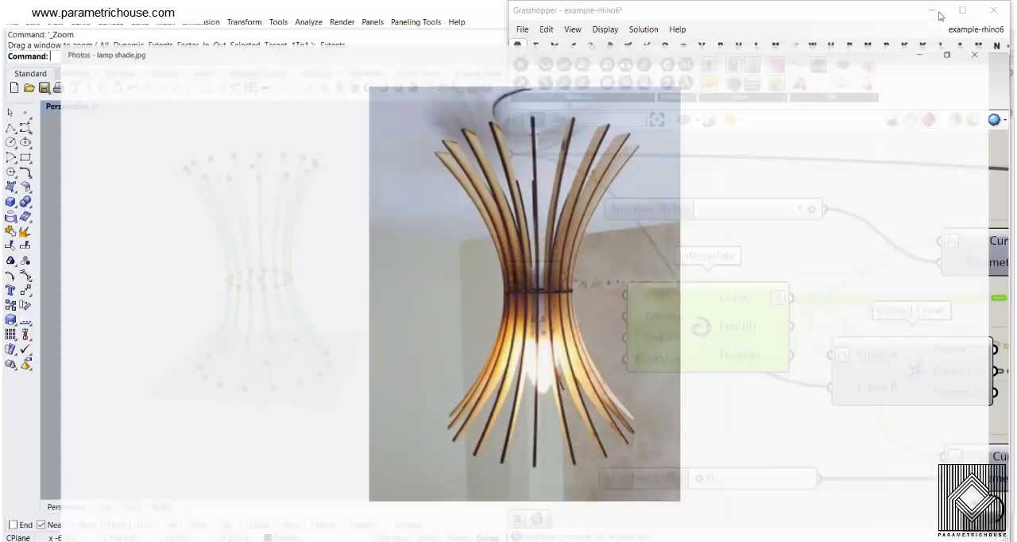
- Deselect Interpolate and find the Horizontal Frame component among the curve analysis components
scroll(693, 289, down, 3)
click(693, 289)
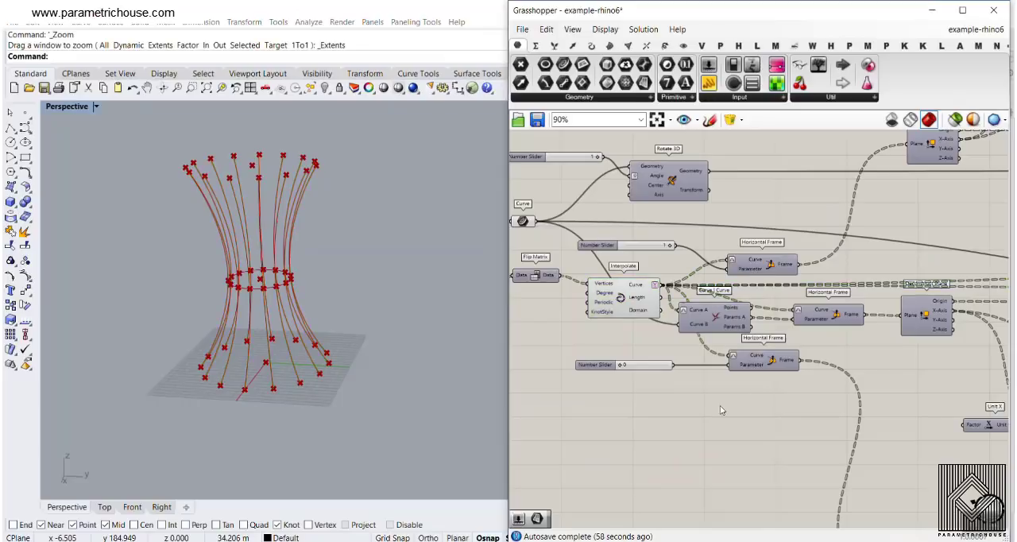
scroll(691, 302, up, 3)
right_drag(825, 247, 814, 303)
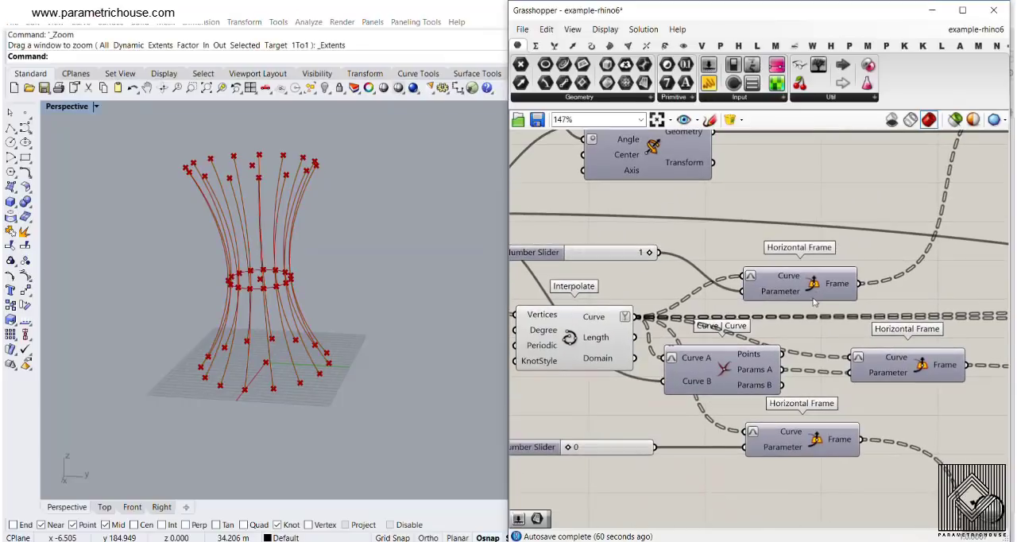
click(591, 45)
click(555, 97)
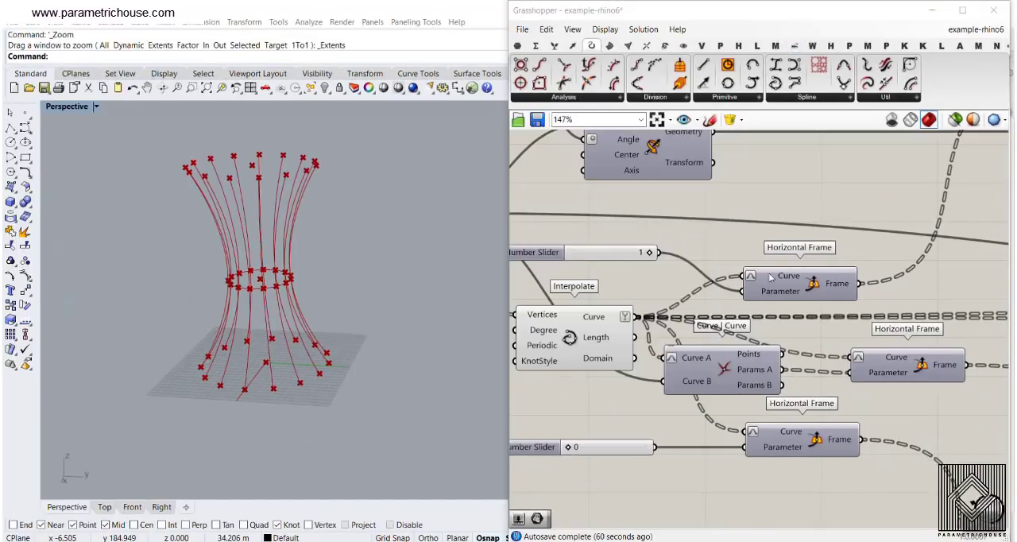
- Move the upper Horizontal Frame component slightly higher and turn on its preview to display the planes at the upper rib ends
drag(770, 277, 772, 250)
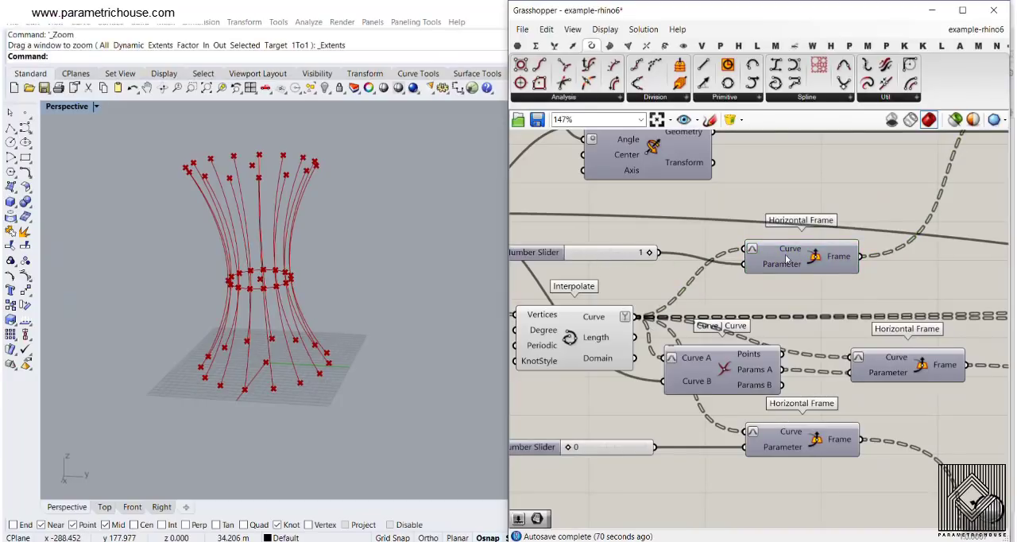
right_click(811, 254)
click(908, 274)
scroll(272, 231, up, 5)
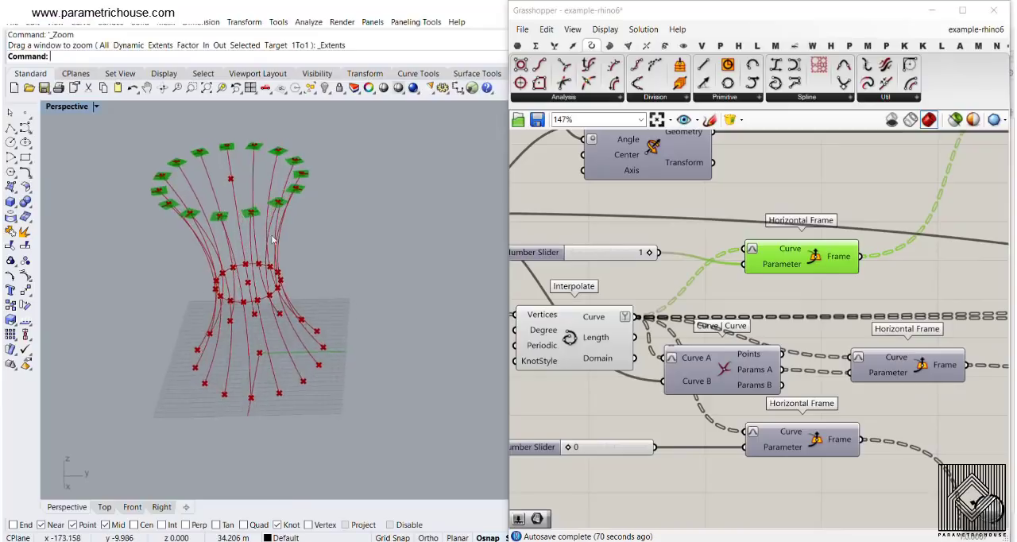
right_drag(272, 231, 280, 248)
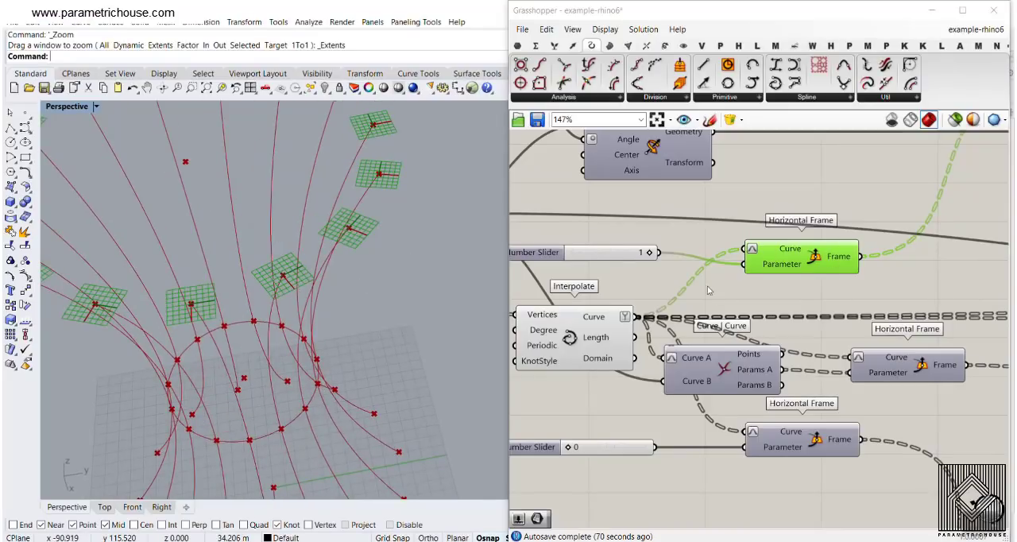
scroll(708, 293, down, 3)
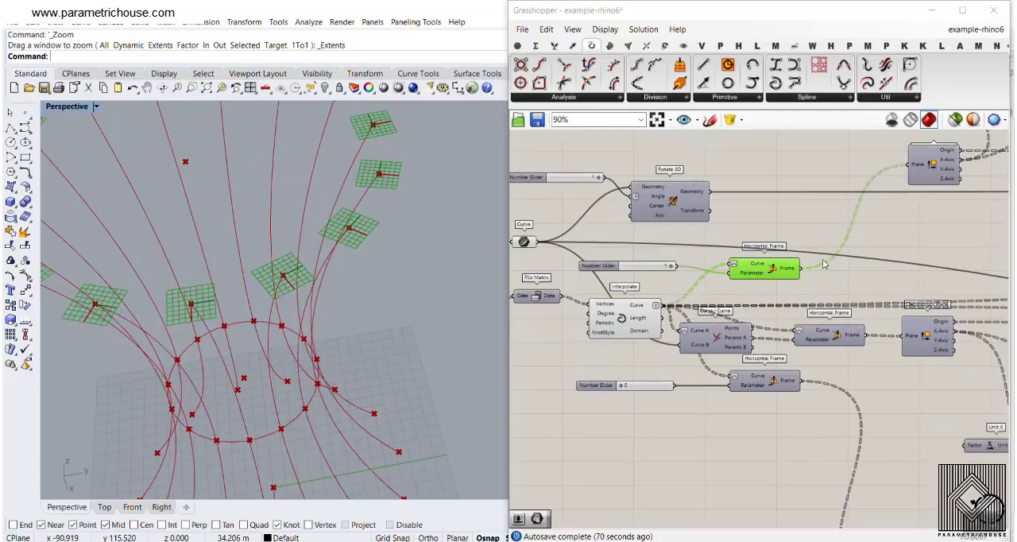
- Turn on the preview of the upper Line SDL component connected to the 5.5 slider to display lines at the upper rib ends
mouse_move(341, 290)
right_down()
mouse_move(398, 249)
mouse_move(357, 278)
right_up()
scroll(338, 266, up, 4)
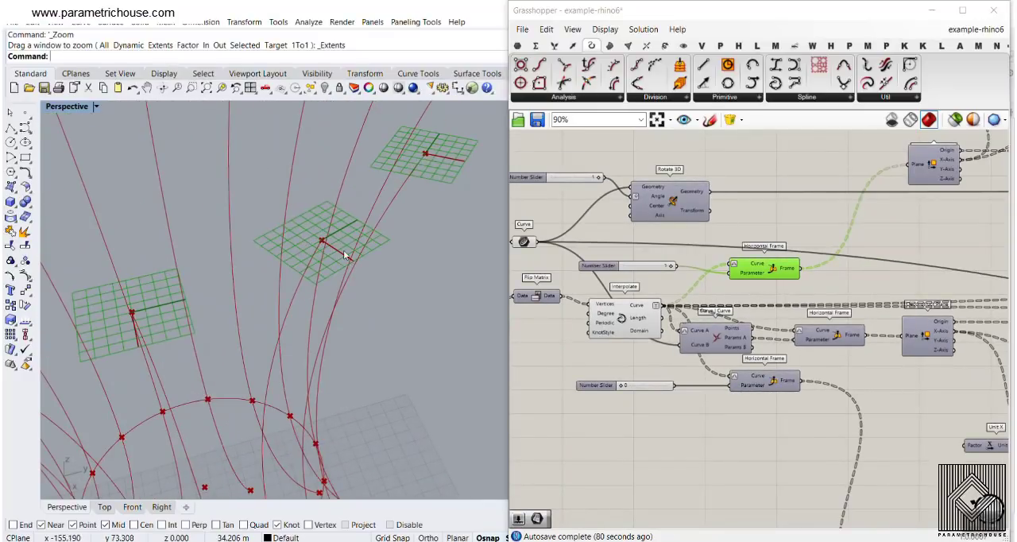
right_drag(878, 223, 647, 318)
scroll(725, 246, up, 3)
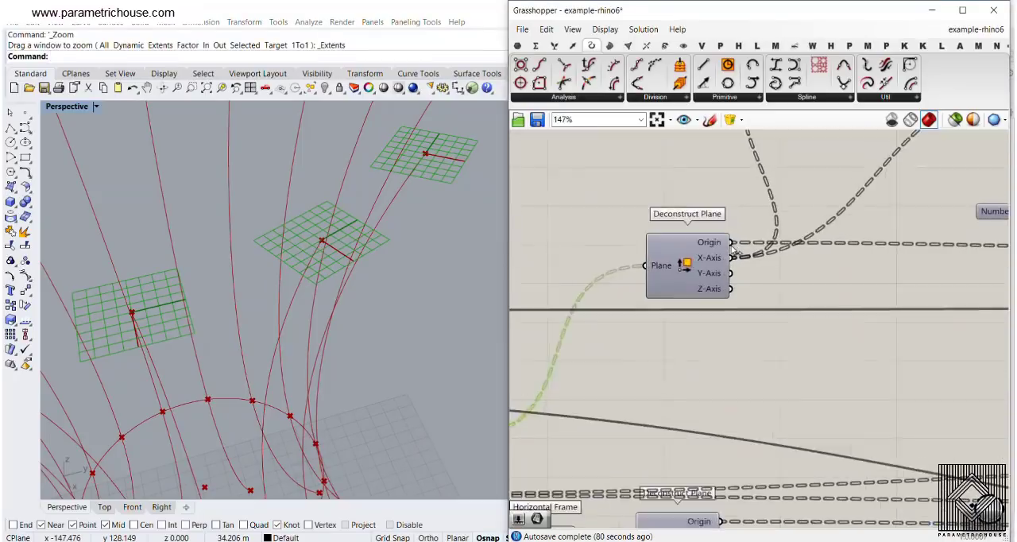
scroll(725, 247, down, 1)
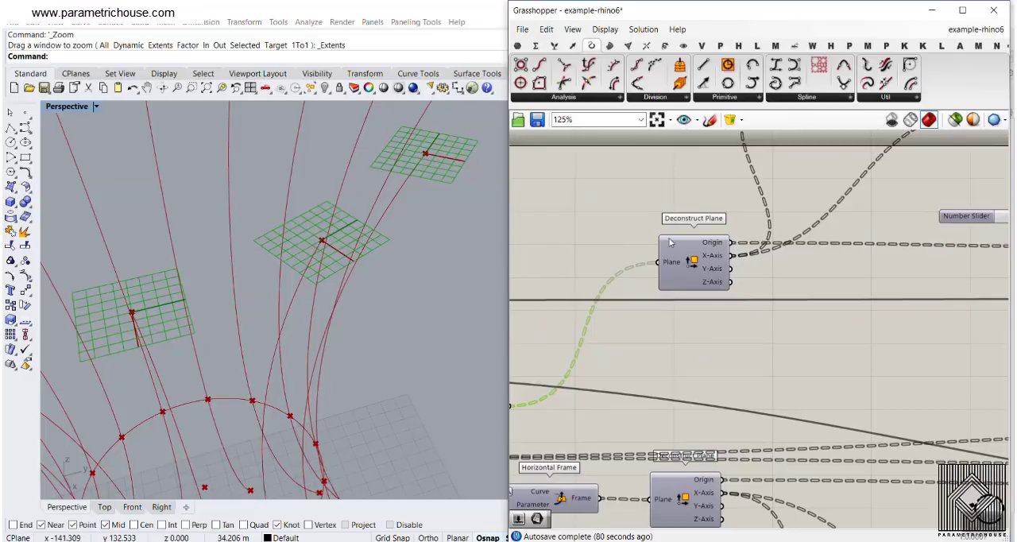
right_drag(935, 238, 740, 234)
scroll(740, 234, down, 2)
scroll(820, 254, up, 3)
click(866, 256)
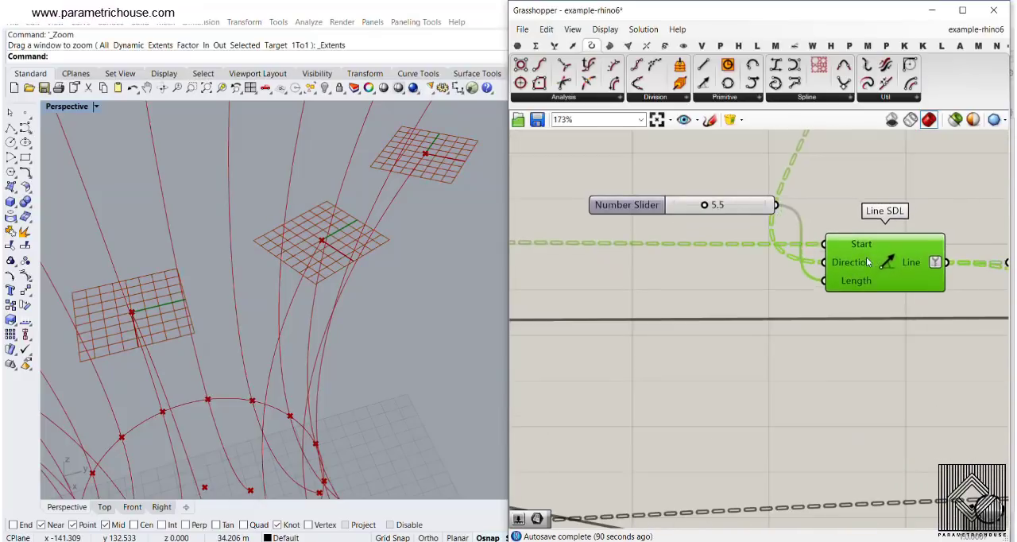
right_click(857, 259)
click(889, 281)
- Turn off the preview of the upper Horizontal Frame component to leave only the lines at the rib ends
right_drag(703, 273, 914, 269)
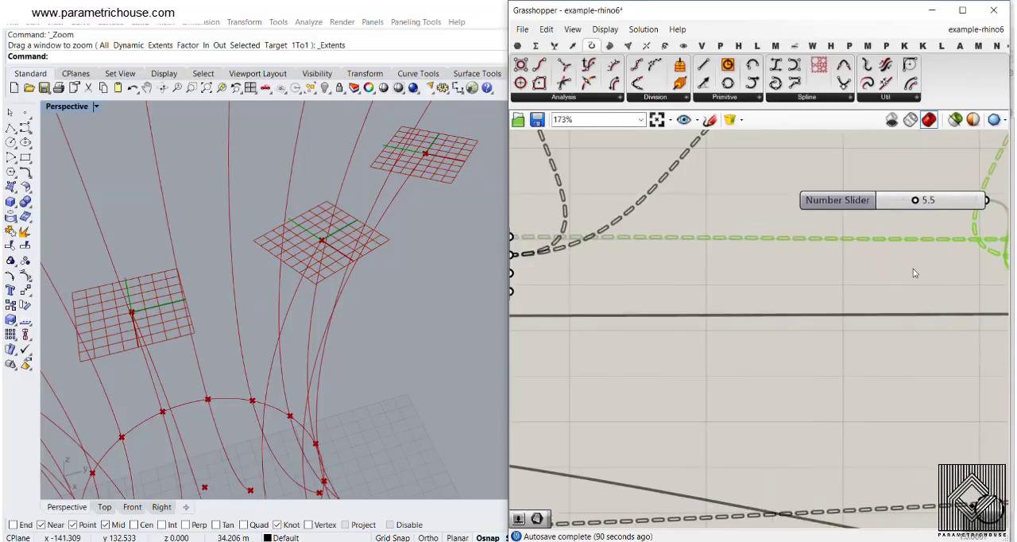
scroll(914, 270, down, 2)
right_drag(623, 271, 809, 271)
click(539, 426)
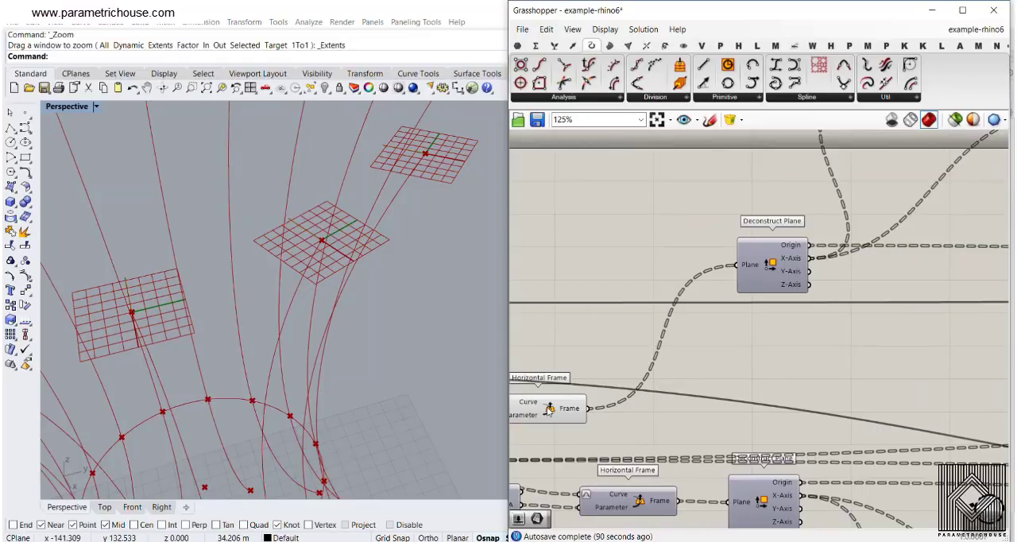
right_click(549, 409)
click(581, 431)
- Return to the upper Line SDL component, look up "sdl" in the component search, and dismiss the search
right_drag(916, 261, 743, 245)
right_drag(960, 245, 823, 245)
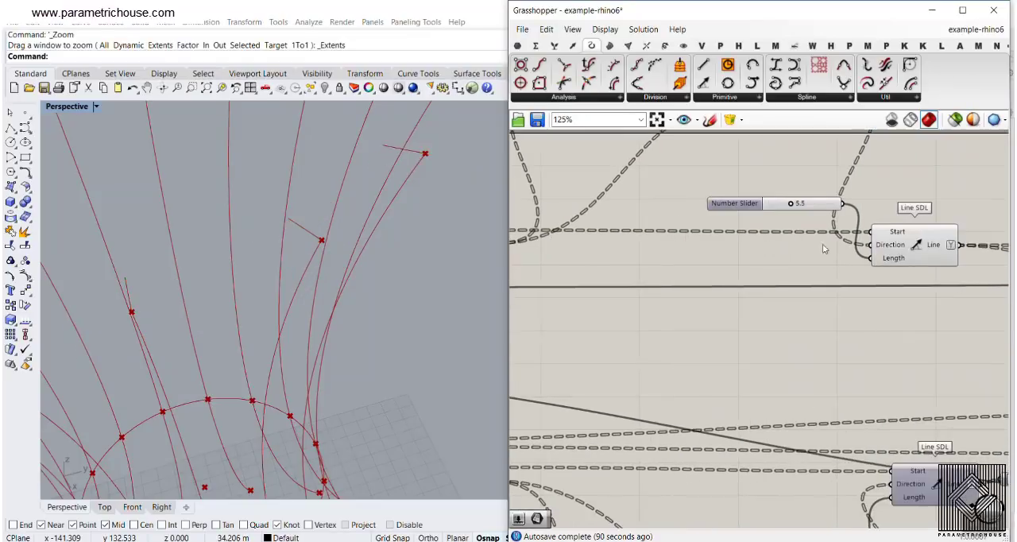
scroll(890, 235, up, 3)
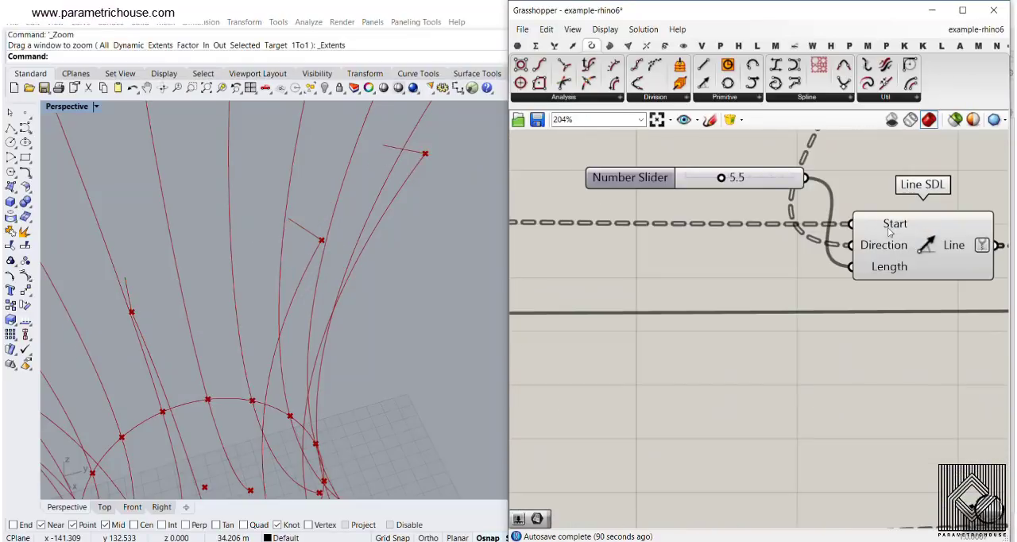
double_click(730, 373)
text(sdl)
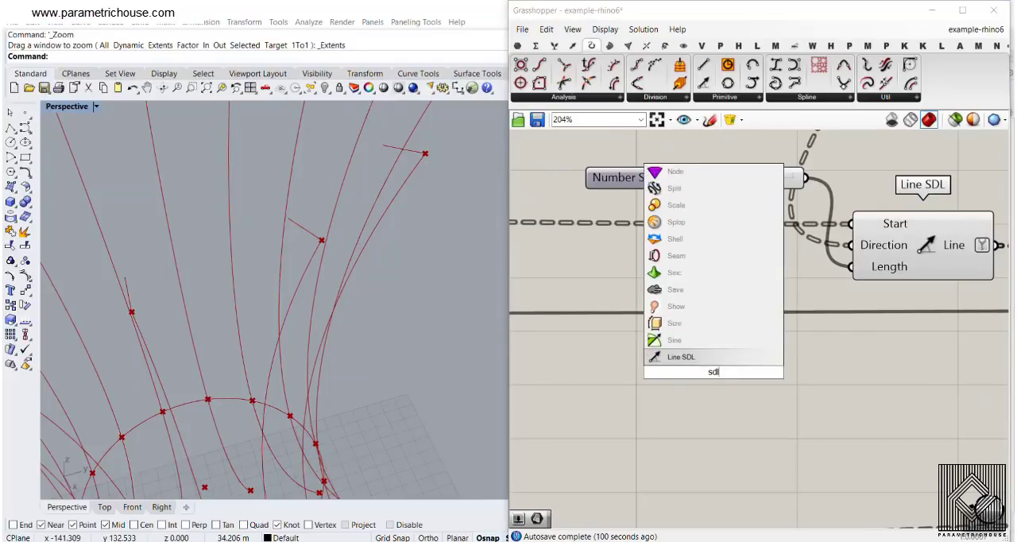
click(842, 403)
- Turn on the preview of the upper Deconstruct Plane component to display the plane origins
scroll(858, 231, down, 4)
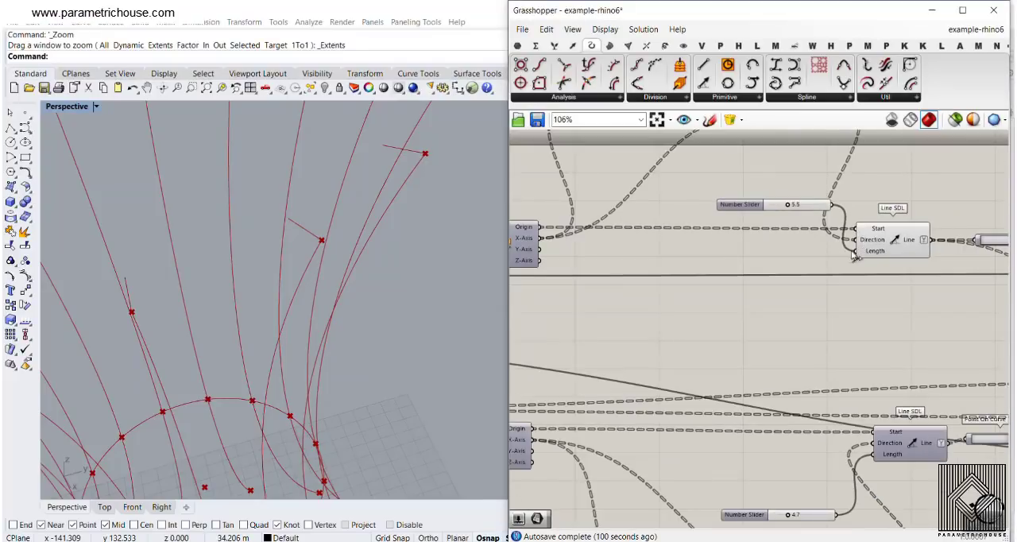
right_drag(664, 245, 802, 243)
scroll(675, 231, up, 3)
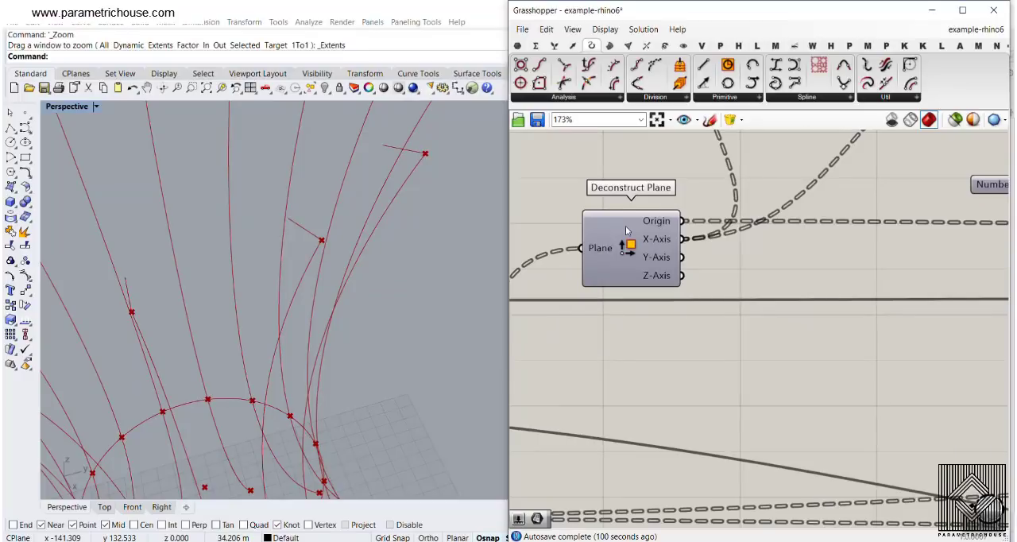
right_click(630, 247)
click(658, 268)
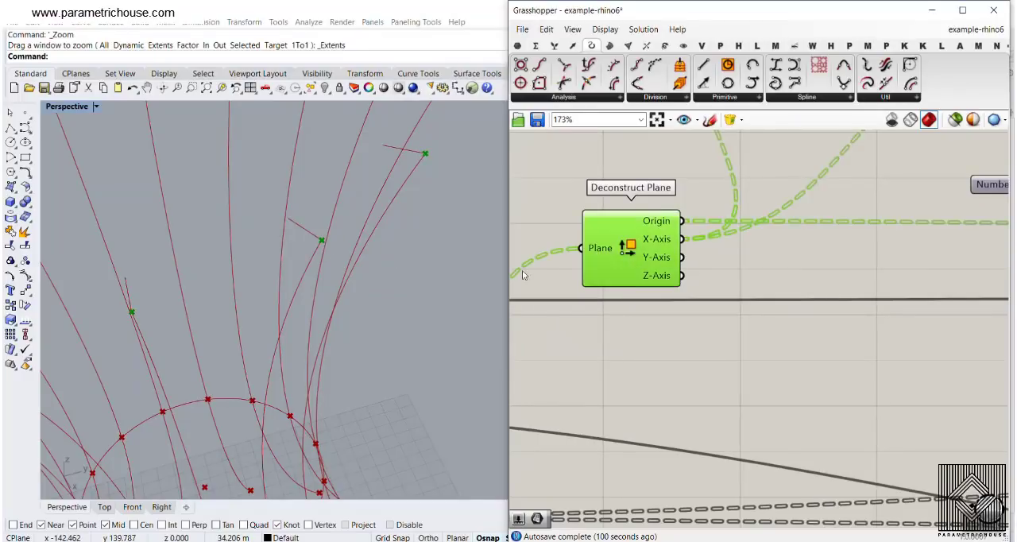
- Turn the upper Horizontal Frame component's preview back on to display the planes together with their origins
right_drag(551, 271, 784, 251)
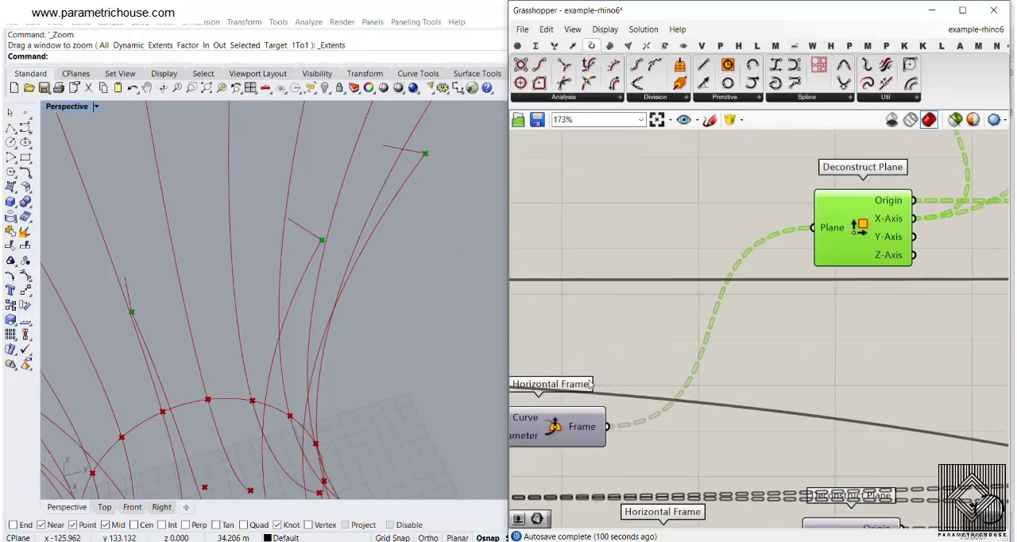
right_click(556, 427)
click(585, 448)
- Examine the axis directions of the planes around the upper rib ends and the Angle and Evaluate components fed by their X-axis
scroll(335, 232, down, 3)
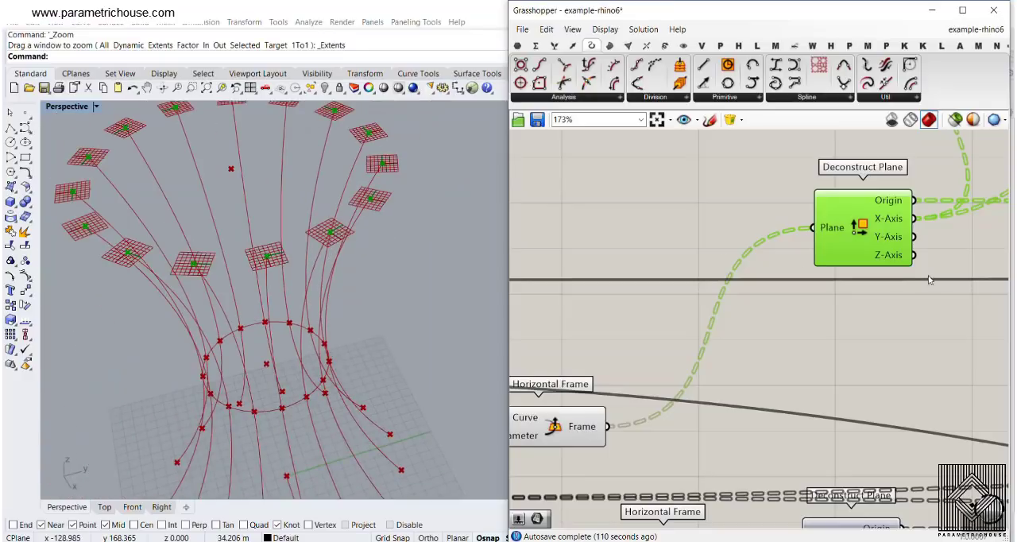
scroll(799, 270, down, 5)
scroll(789, 276, up, 3)
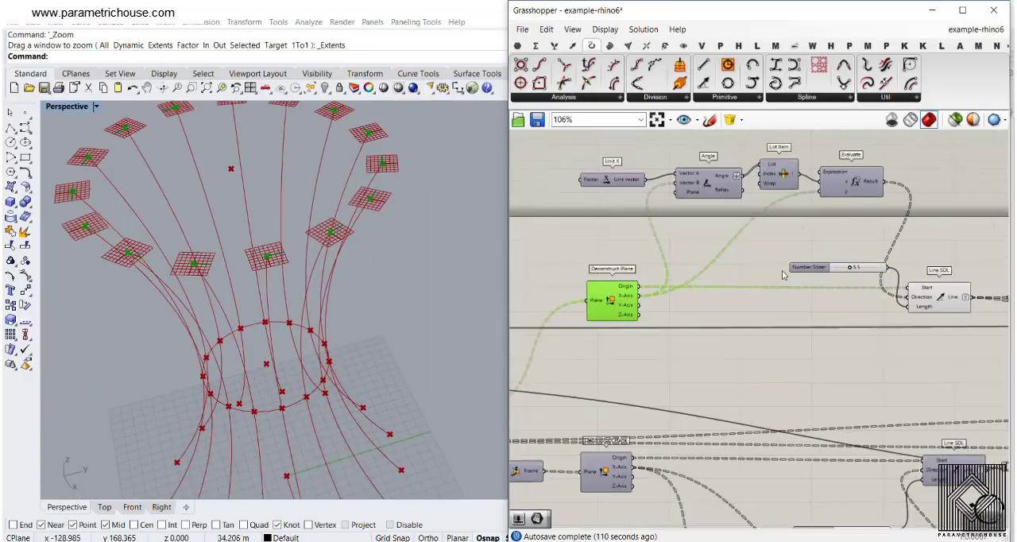
scroll(421, 249, up, 4)
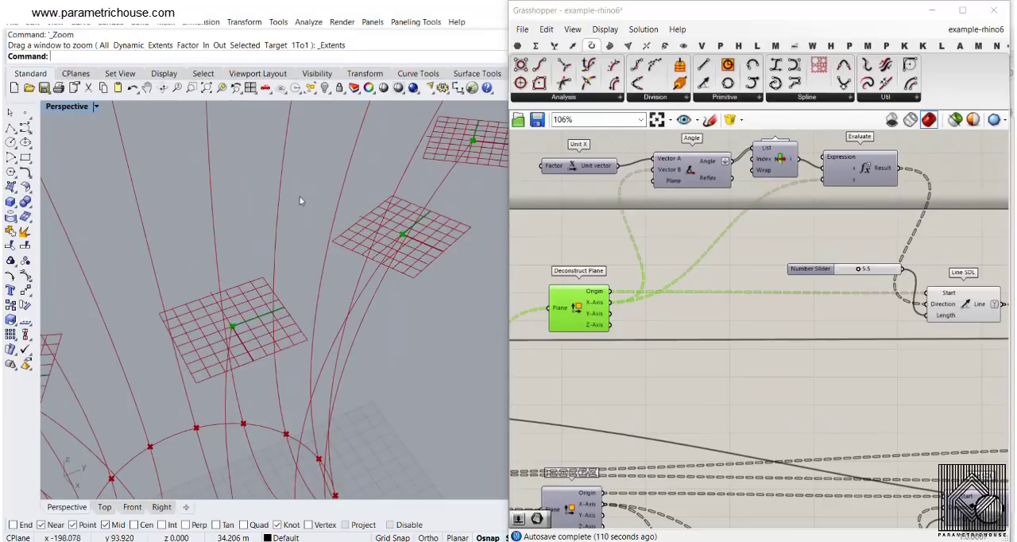
scroll(271, 250, down, 5)
scroll(276, 241, up, 2)
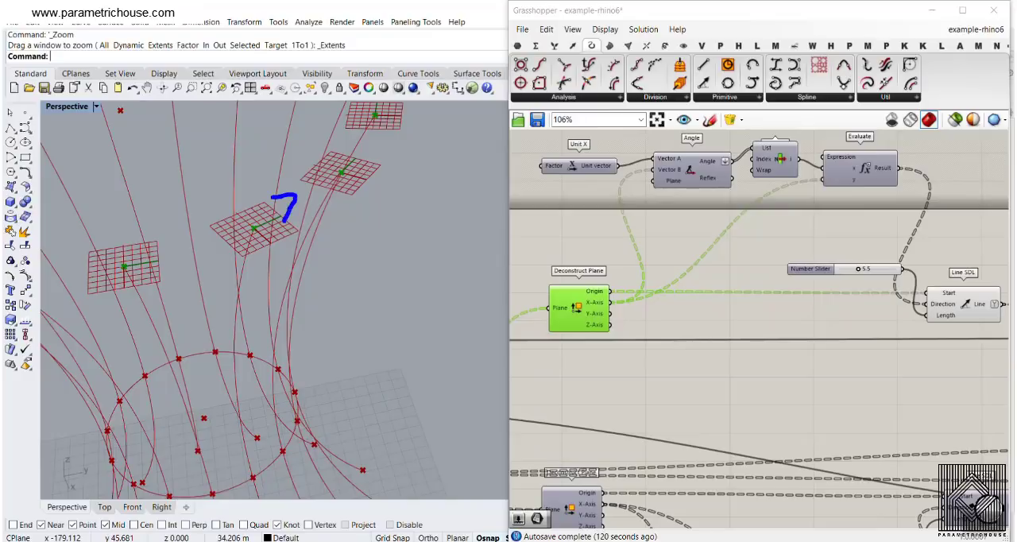
key(Escape)
scroll(289, 212, down, 7)
mouse_move(327, 290)
right_down()
mouse_move(339, 333)
mouse_move(396, 279)
right_up()
scroll(396, 279, up, 4)
right_drag(350, 311, 404, 290)
scroll(403, 290, down, 6)
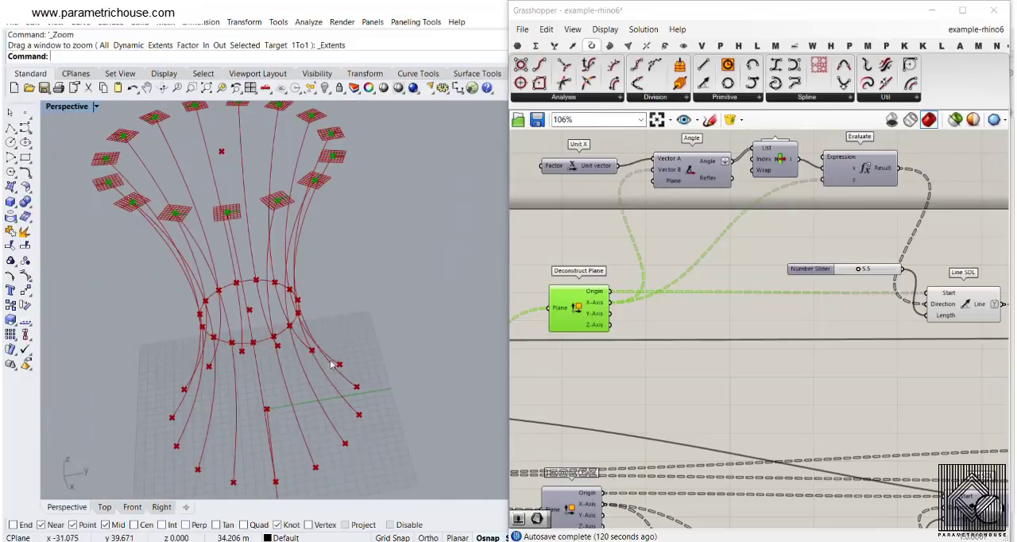
- Examine the world X direction at the base origin and compare it with the X-axis of the plane at the upper rib end
right_drag(334, 363, 265, 295)
scroll(265, 296, up, 8)
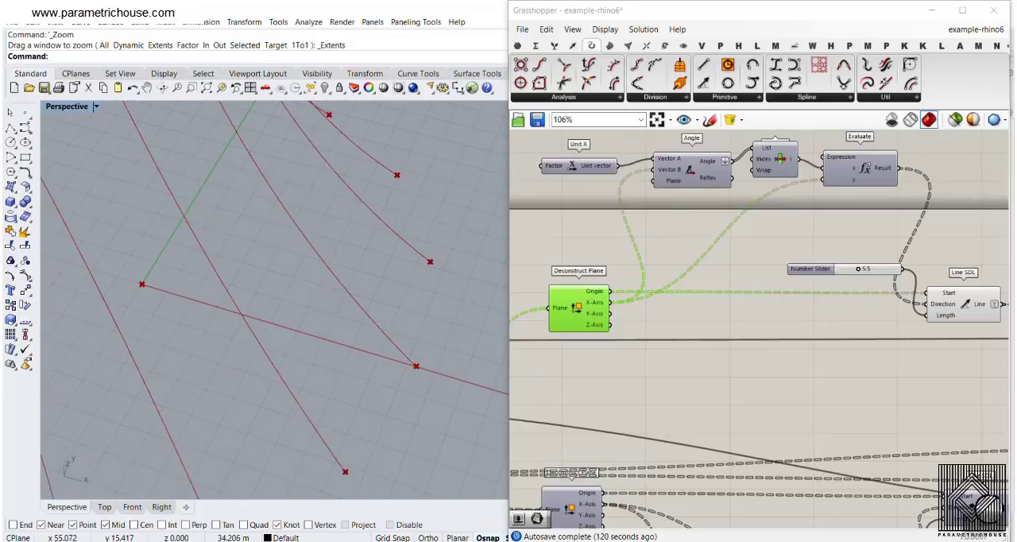
drag(417, 348, 462, 295)
key(Escape)
scroll(454, 329, down, 10)
mouse_move(447, 341)
right_down()
mouse_move(426, 282)
mouse_move(408, 287)
mouse_move(390, 240)
right_up()
scroll(425, 284, up, 4)
scroll(390, 238, up, 4)
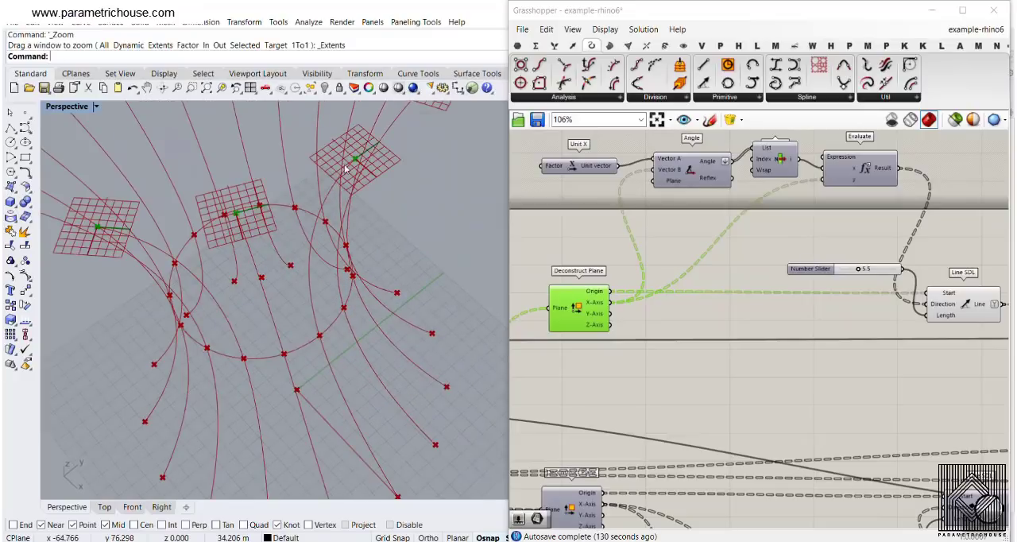
mouse_move(399, 205)
mouse_down()
mouse_move(331, 200)
mouse_move(386, 199)
mouse_move(343, 210)
mouse_up()
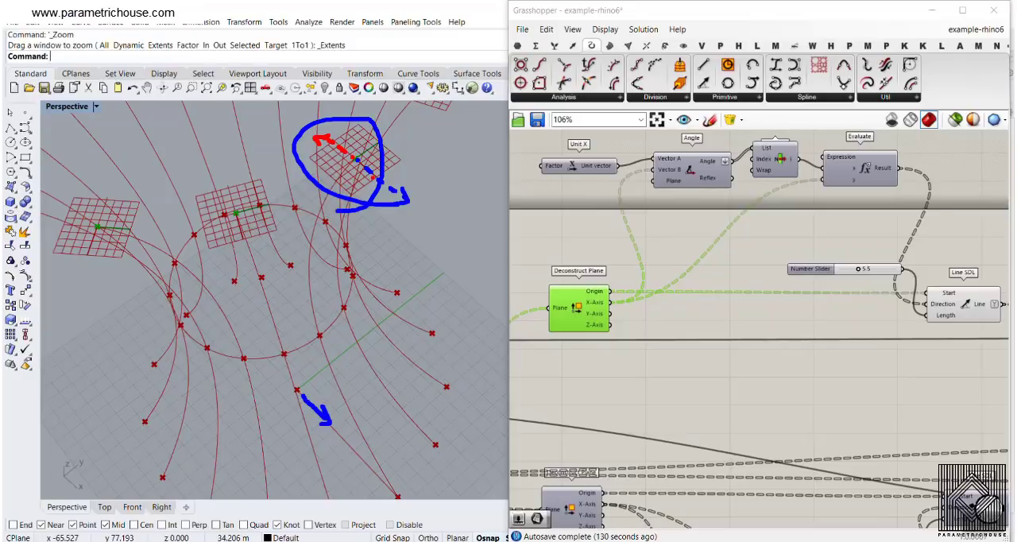
- Move the Angle component beside Unit X slightly down and to the left on the canvas
scroll(595, 326, up, 4)
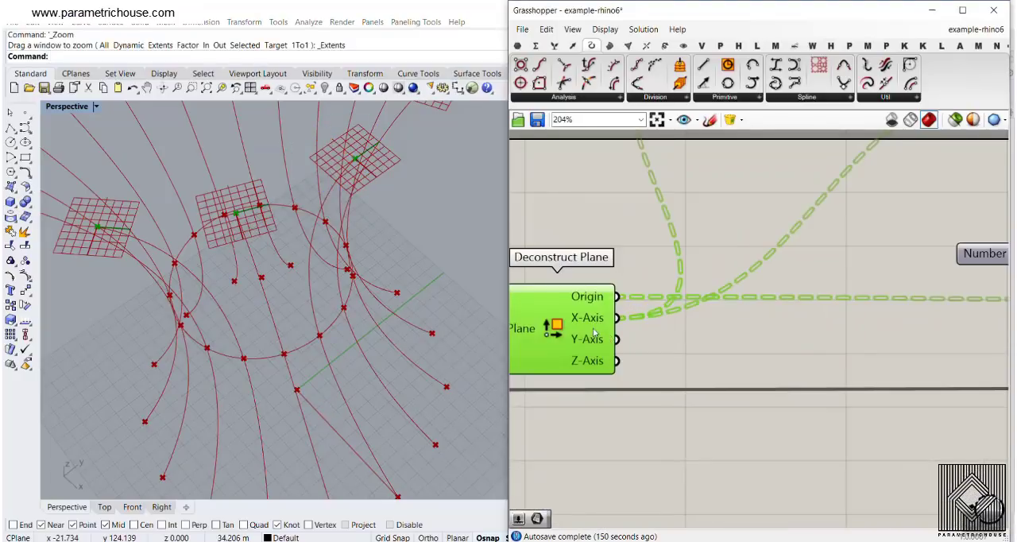
right_drag(633, 264, 640, 409)
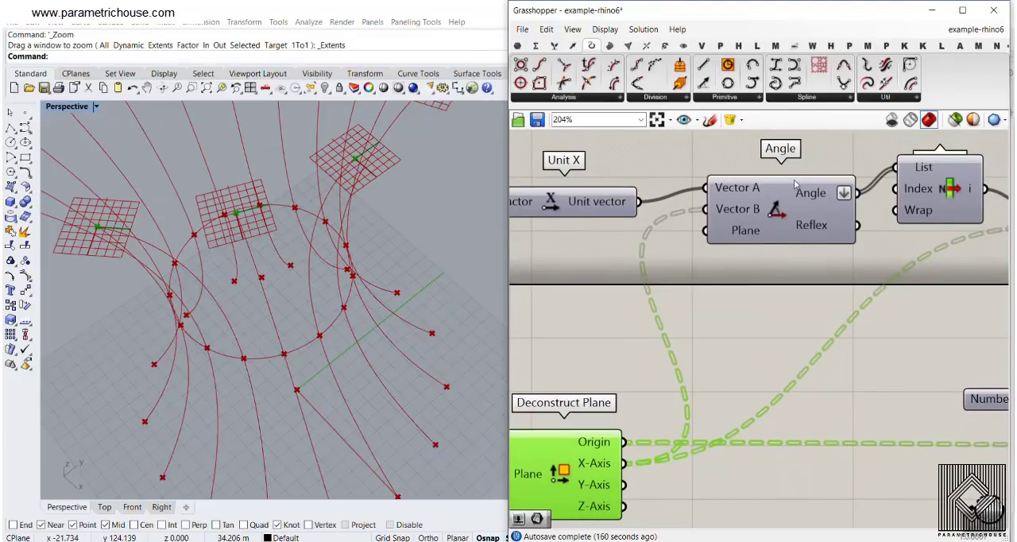
drag(795, 184, 782, 198)
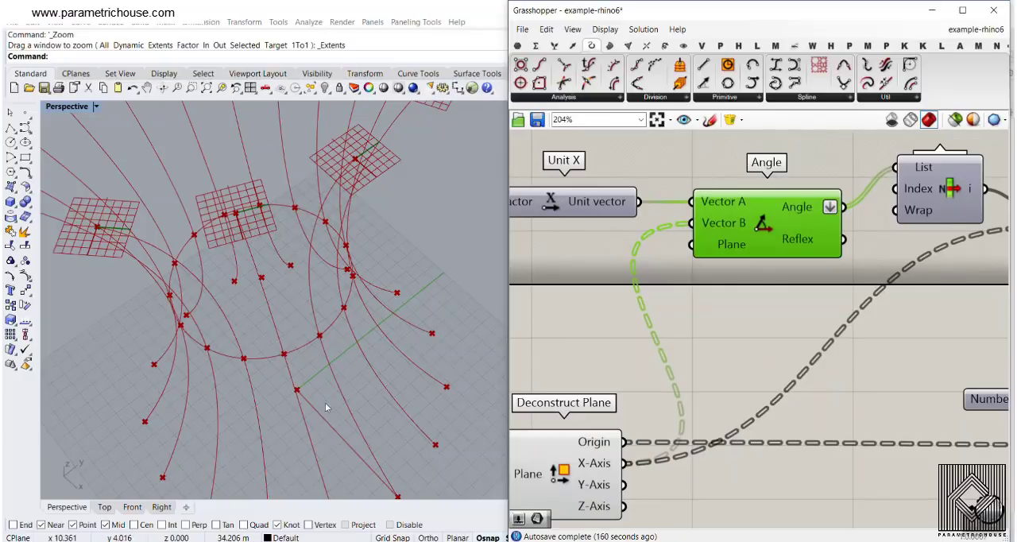
- Read the Angle component's output values and look at the corresponding planes in the perspective view
right_drag(851, 281, 705, 280)
scroll(706, 281, down, 1)
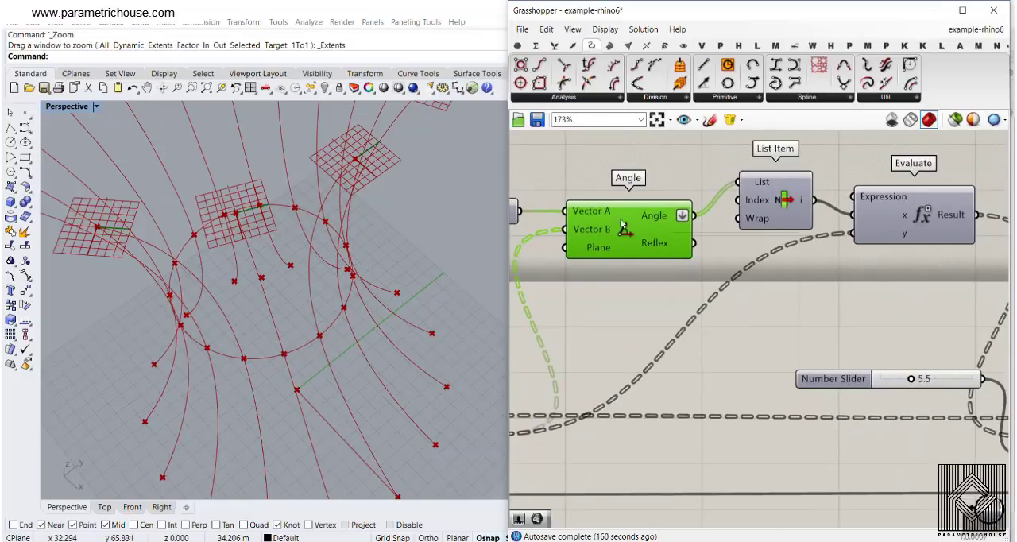
mouse_move(659, 213)
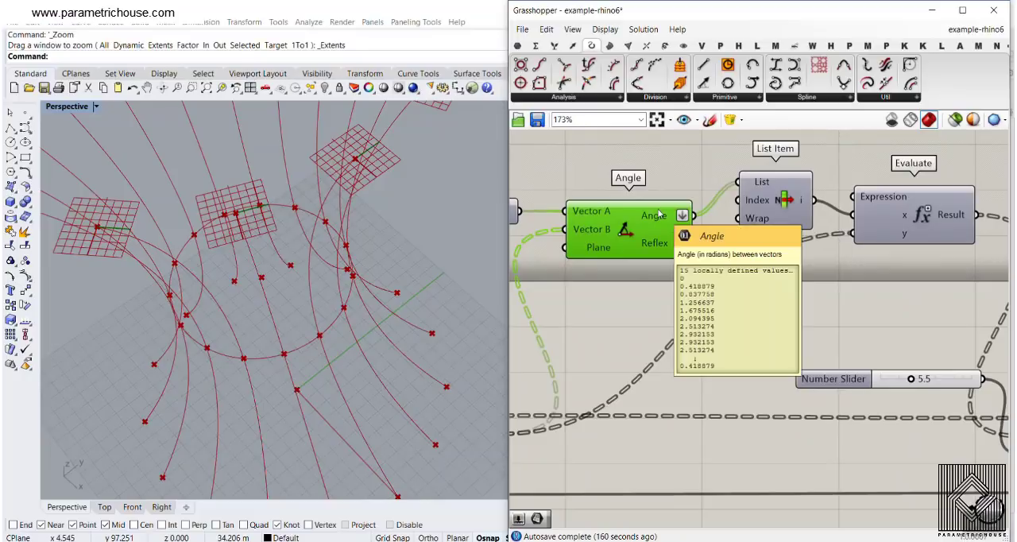
scroll(331, 357, down, 2)
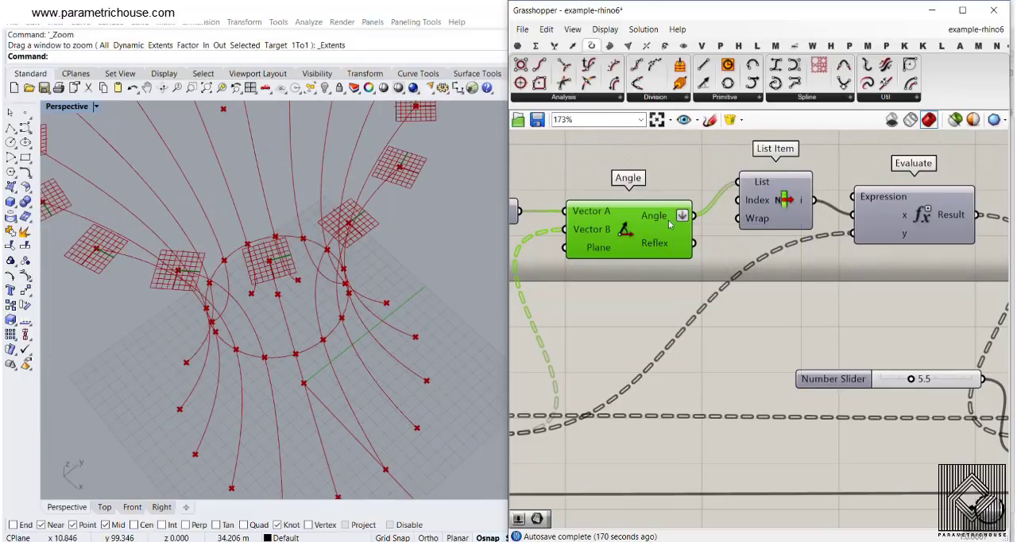
- Look at the first rib's plane in the perspective view and read the List Item component's output value
right_drag(747, 232, 669, 237)
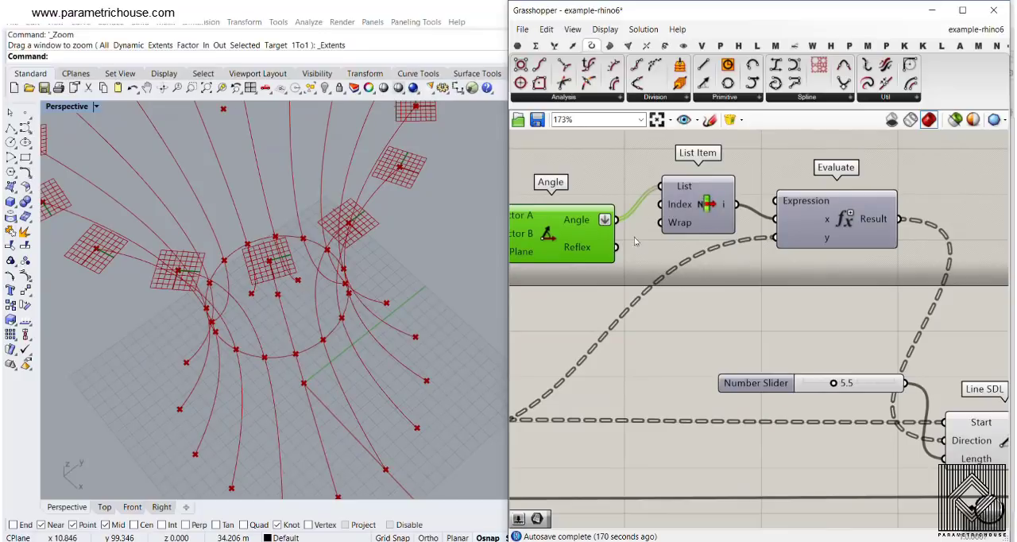
mouse_move(417, 239)
right_down()
mouse_move(389, 234)
mouse_move(400, 240)
right_up()
scroll(454, 191, up, 2)
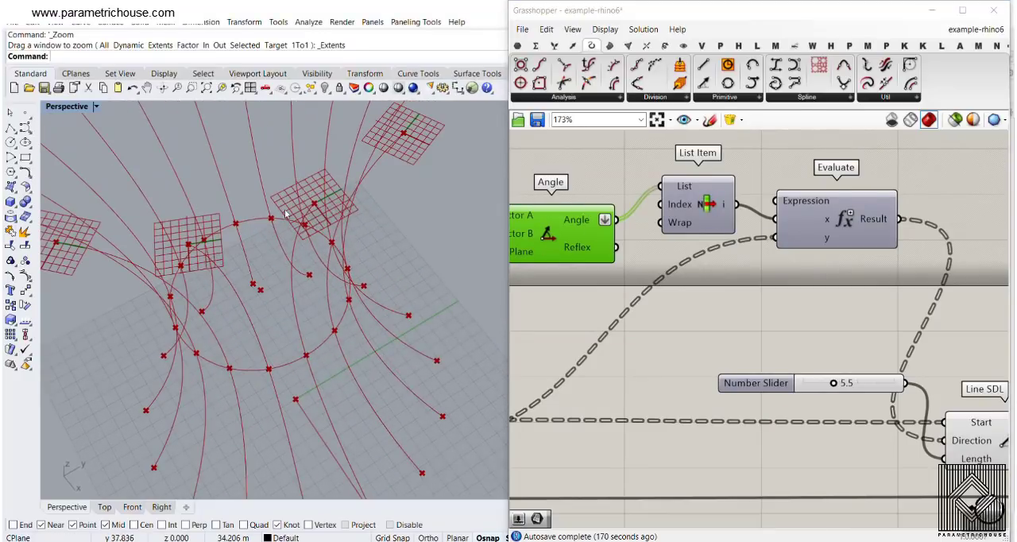
mouse_move(724, 202)
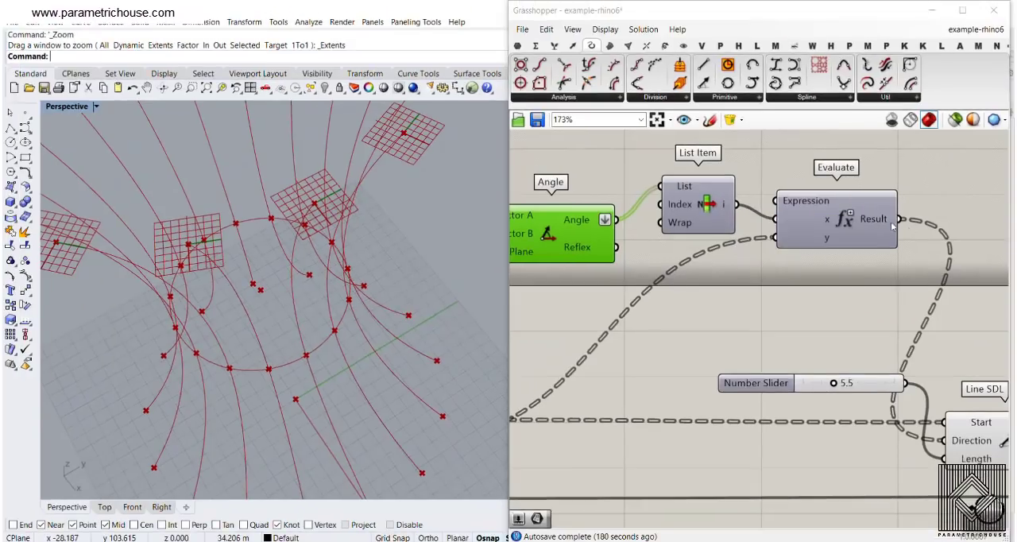
- Open the Evaluate component's expression, examine its x=0 condition and the resulting vector direction, and close the Expression Designer
right_drag(892, 226, 799, 240)
double_click(755, 232)
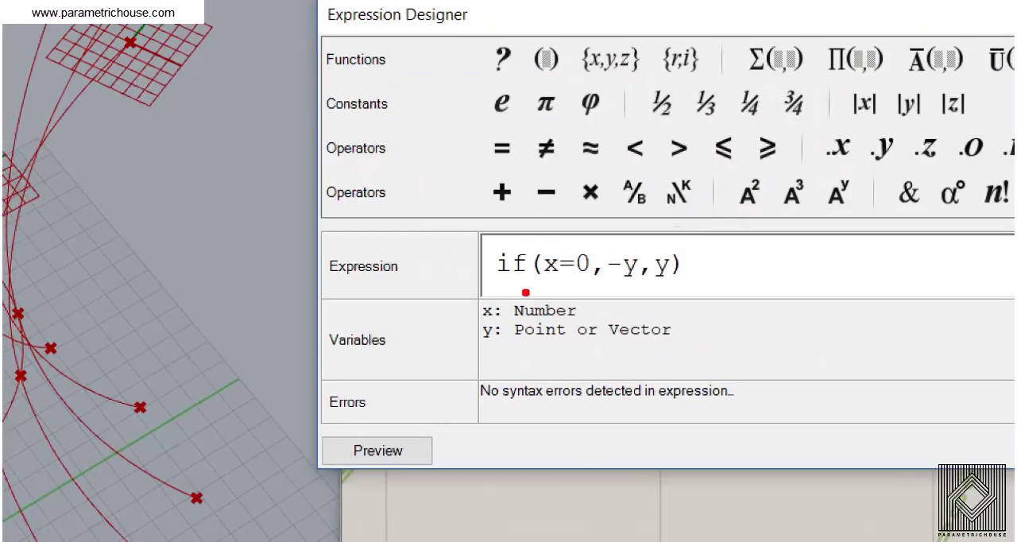
drag(544, 284, 604, 279)
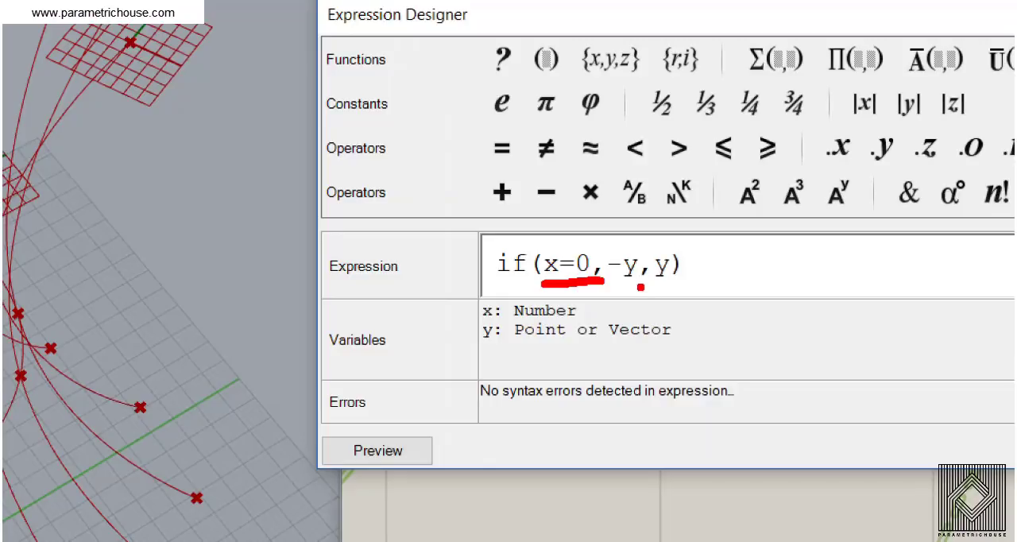
mouse_move(640, 288)
mouse_down()
mouse_move(606, 287)
mouse_move(628, 230)
mouse_move(650, 278)
mouse_up()
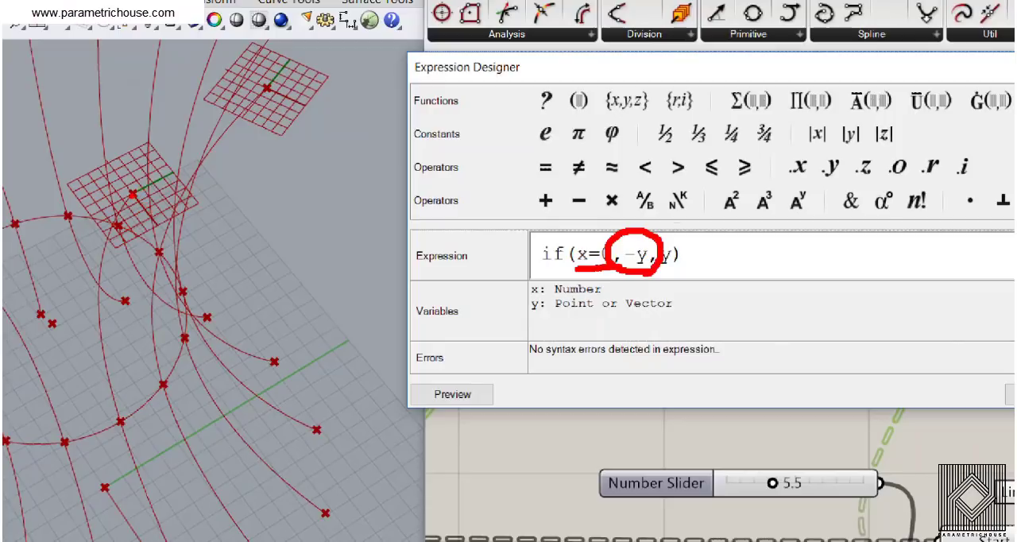
drag(118, 171, 77, 142)
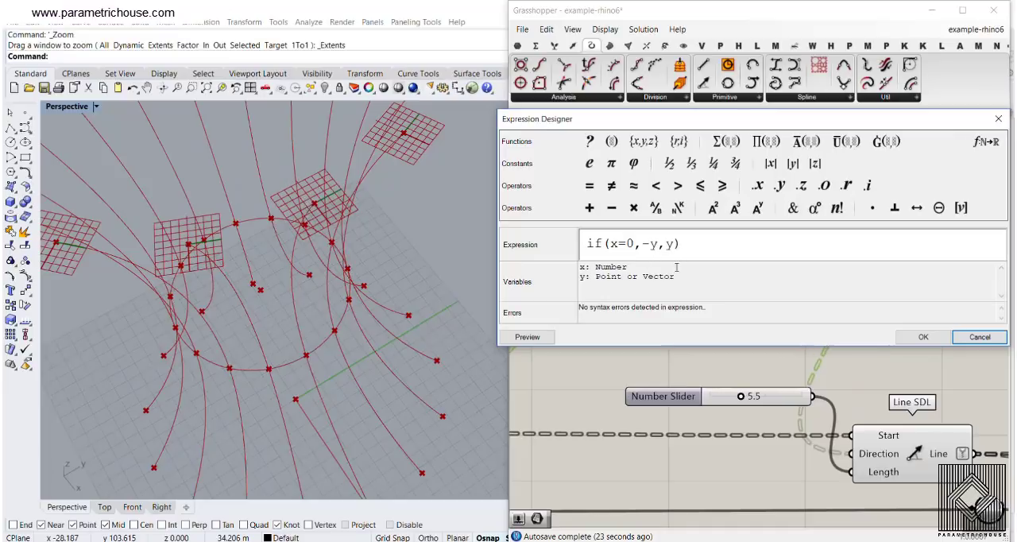
click(923, 337)
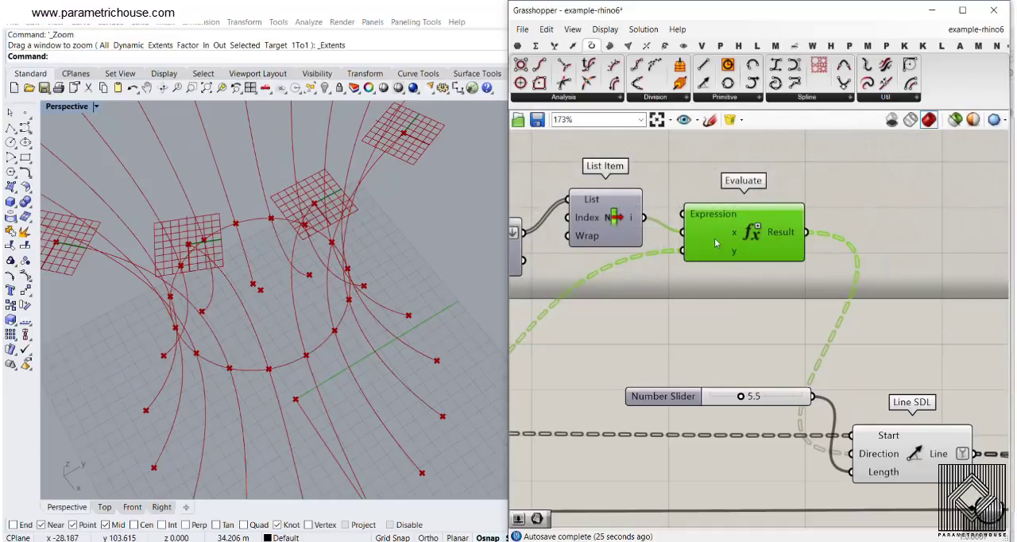
- Select the uppermost Unit X, Angle, List Item and Evaluate components and group them together
right_drag(683, 283, 892, 203)
right_drag(638, 321, 711, 283)
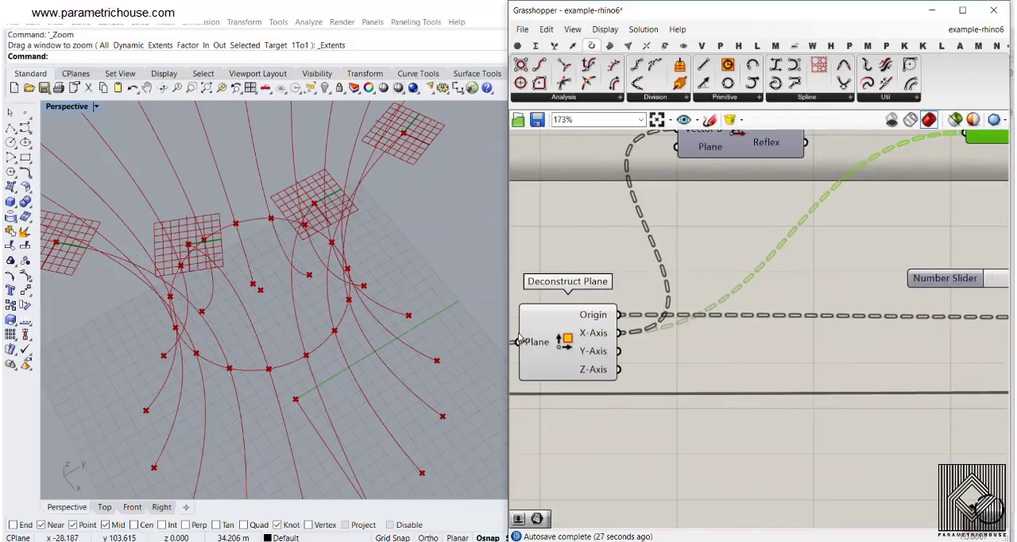
right_drag(792, 228, 673, 243)
scroll(662, 243, down, 2)
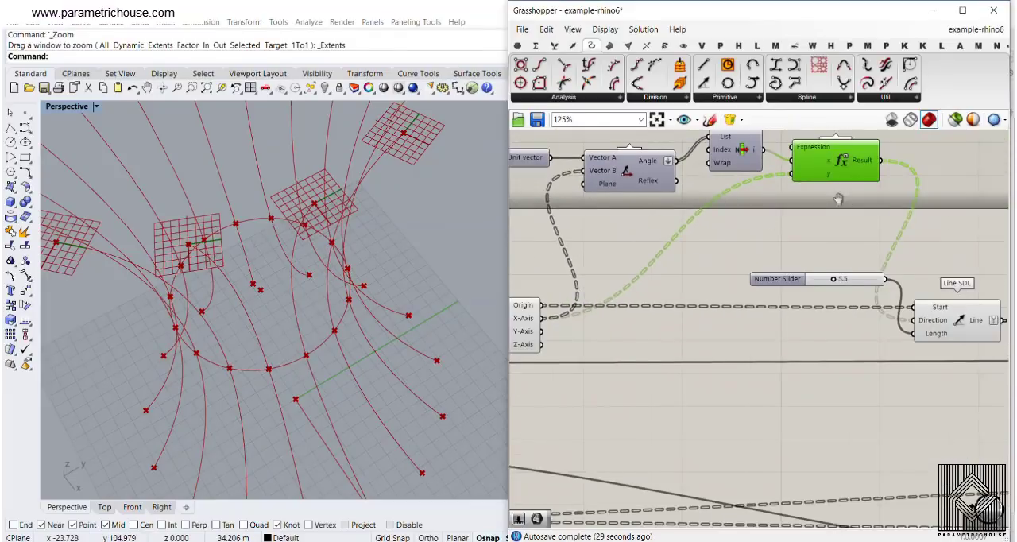
right_drag(838, 199, 795, 200)
scroll(797, 175, down, 2)
drag(924, 250, 638, 177)
right_click(636, 166)
click(667, 258)
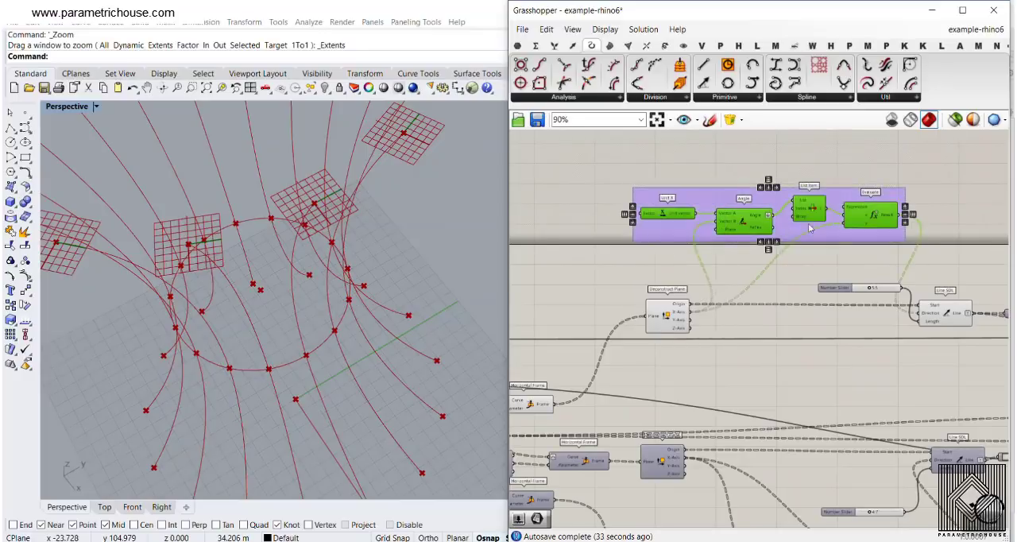
scroll(833, 262, up, 2)
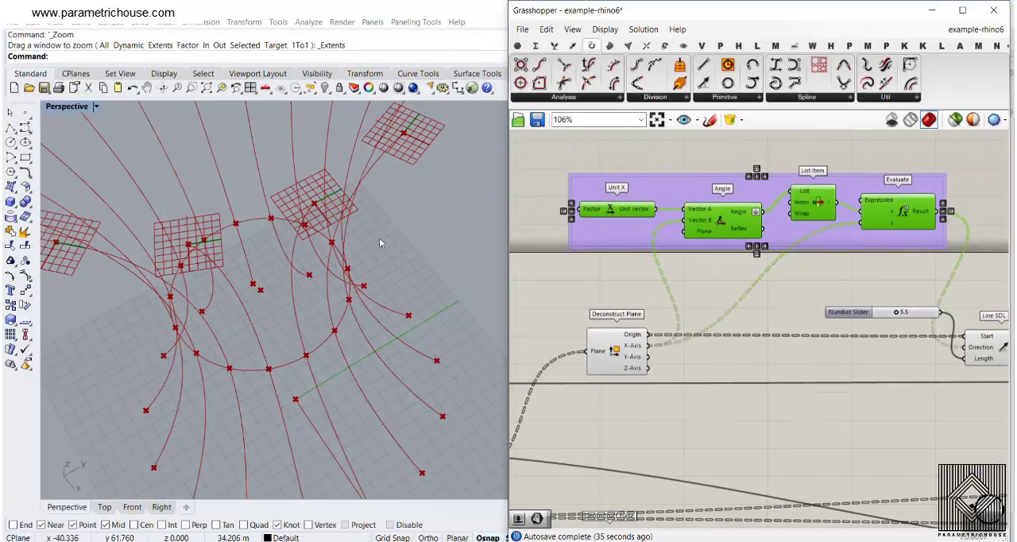
- Compare the grouped direction-correction chain with the matching chains for the other two levels and look at the ribs in the perspective view
scroll(705, 284, down, 3)
scroll(782, 330, up, 4)
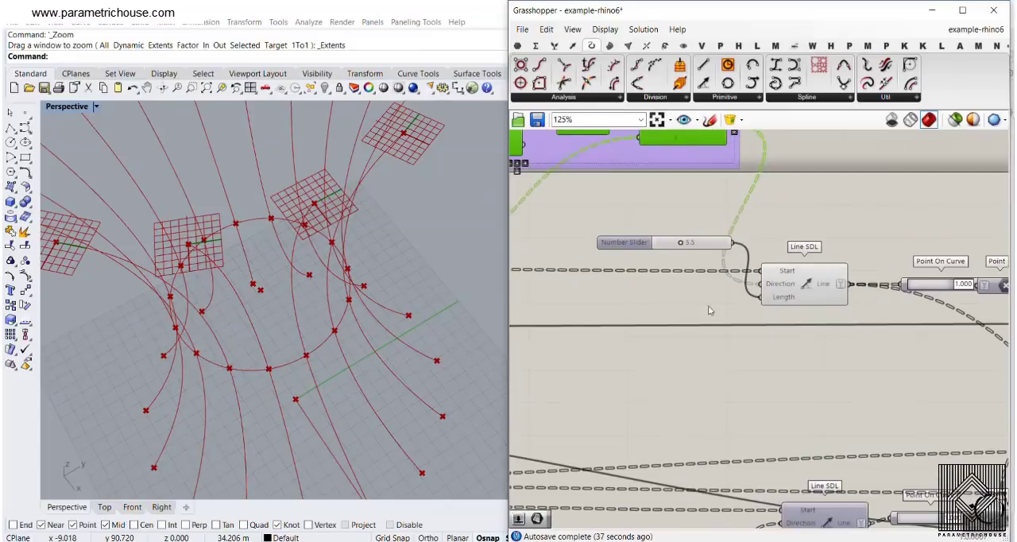
right_drag(648, 303, 761, 310)
scroll(760, 311, down, 5)
right_drag(695, 422, 669, 352)
scroll(612, 367, up, 4)
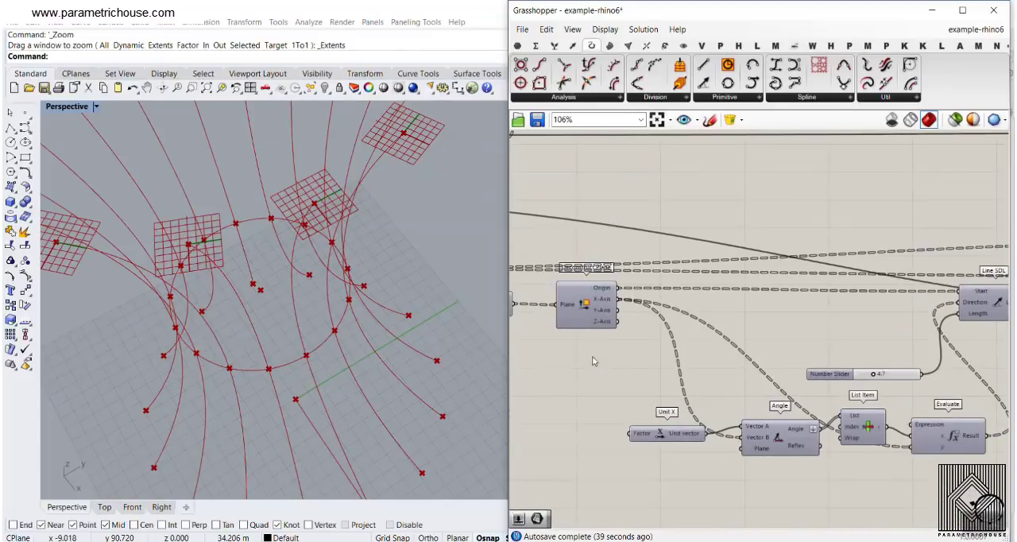
scroll(609, 348, down, 4)
right_drag(330, 366, 343, 288)
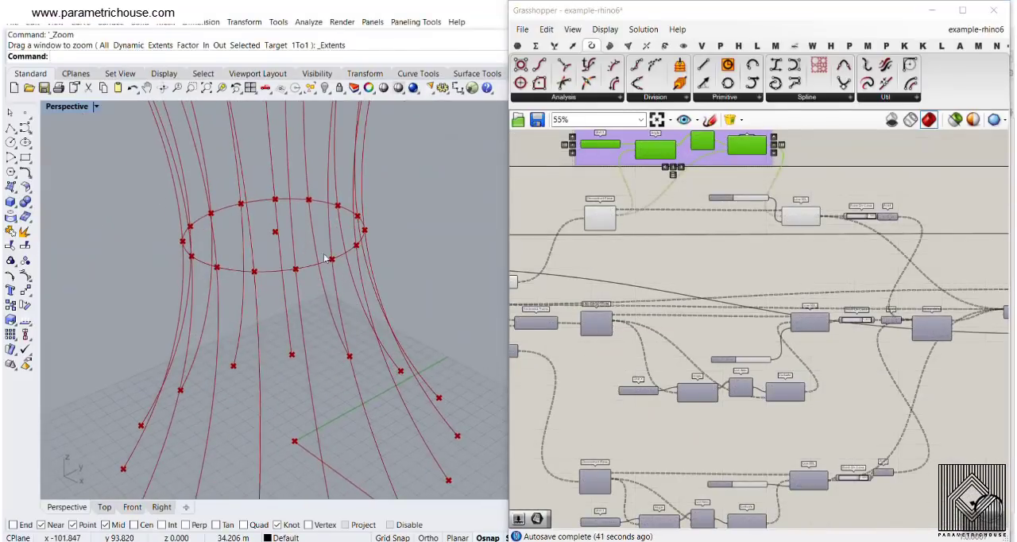
scroll(326, 258, down, 6)
right_drag(717, 202, 733, 280)
scroll(733, 280, down, 2)
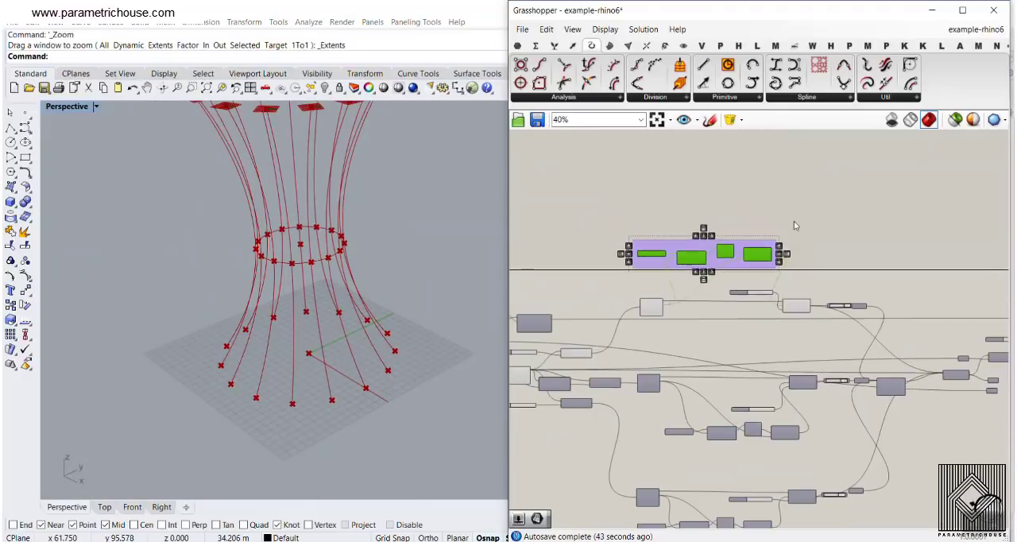
drag(797, 213, 620, 313)
click(706, 198)
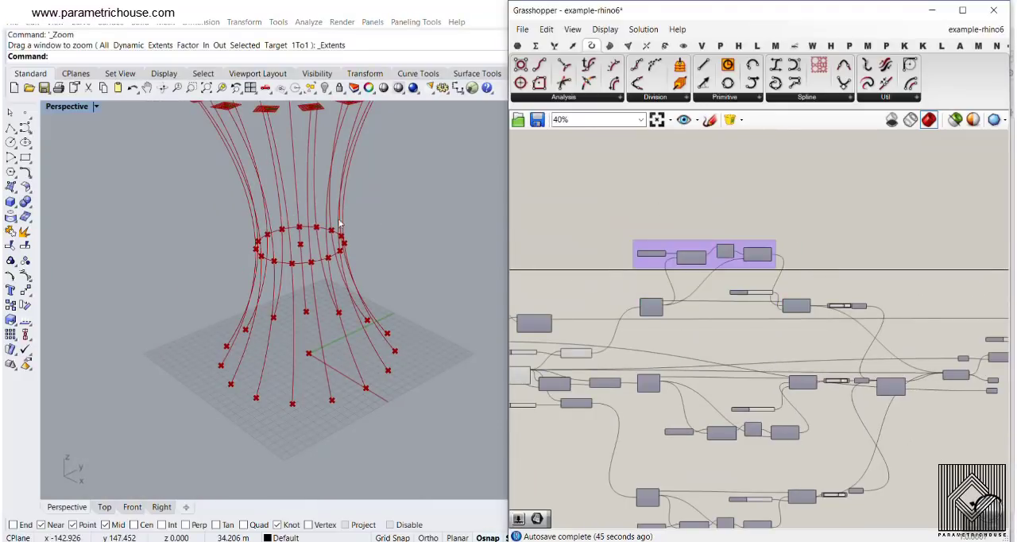
- Turn off the preview of the Horizontal Frame component that creates planes at the upper ends of the ribs
right_drag(342, 189, 357, 236)
right_drag(850, 286, 748, 290)
scroll(646, 302, up, 4)
scroll(646, 301, down, 2)
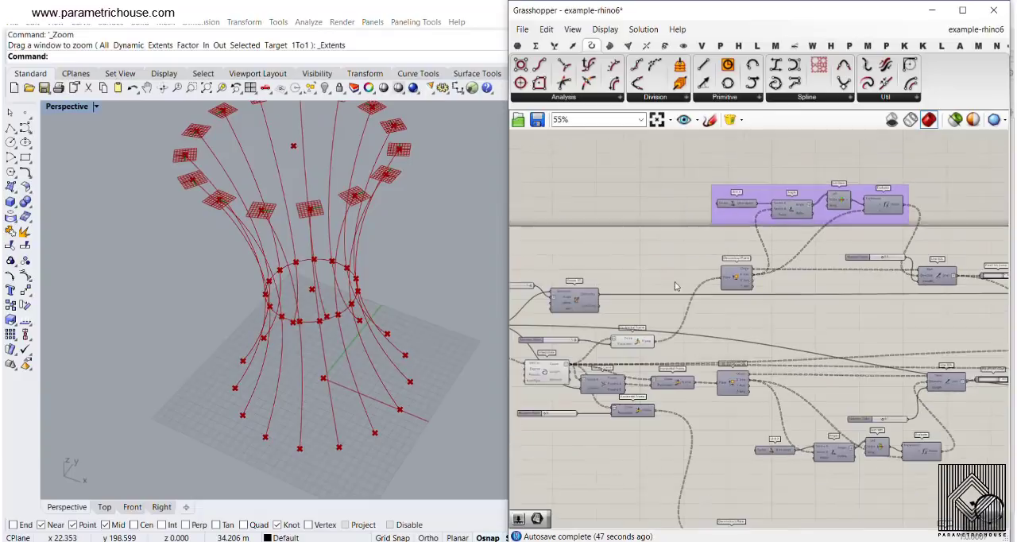
drag(672, 271, 606, 369)
right_click(624, 228)
click(651, 246)
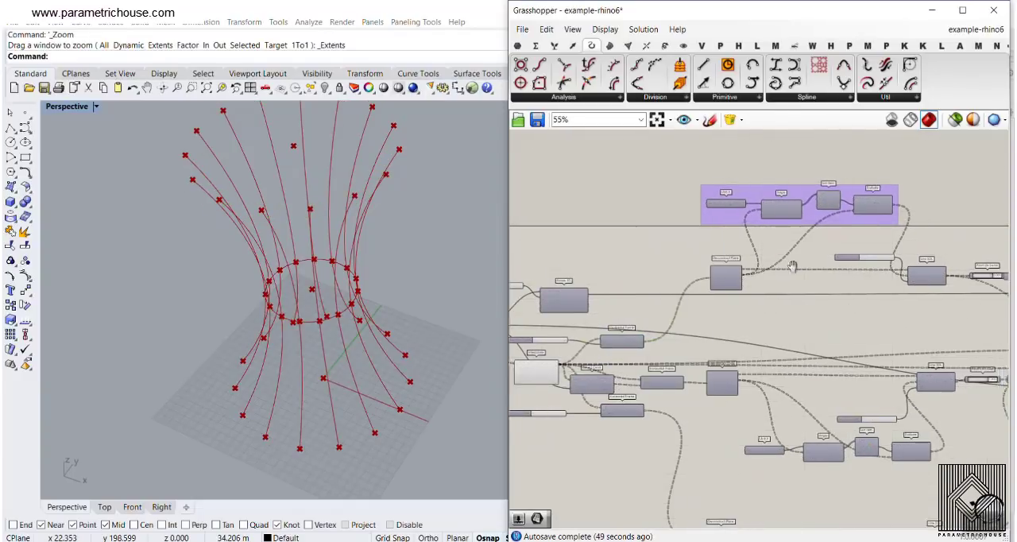
- Turn on the preview of the upper Line SDL component and view its inward lines at the tops of the ribs
scroll(691, 274, up, 5)
right_click(699, 264)
click(713, 286)
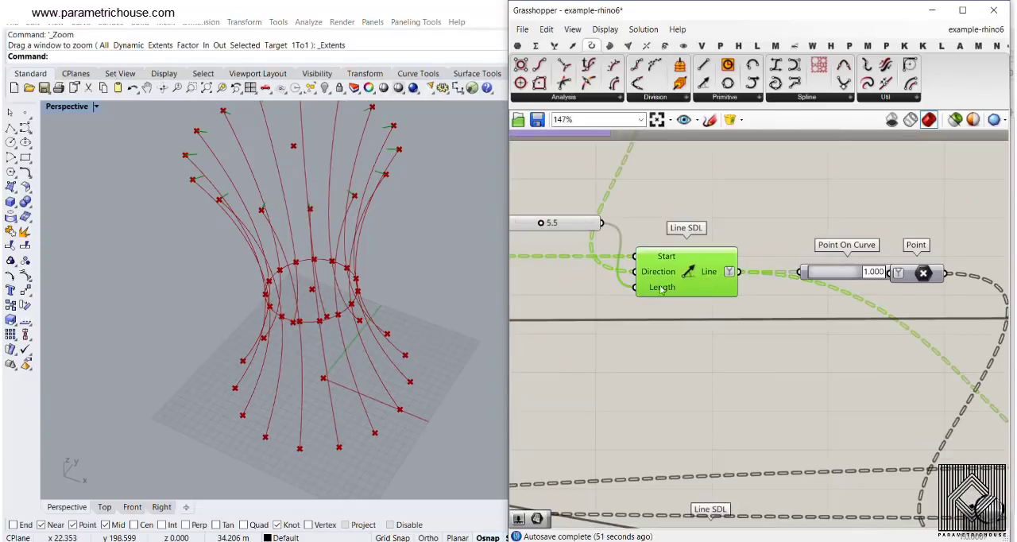
scroll(376, 185, up, 4)
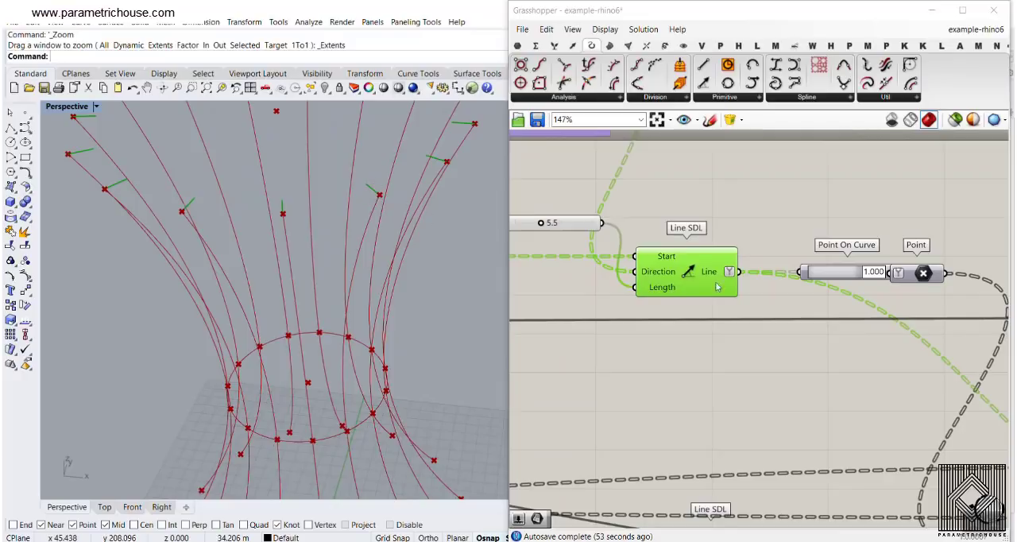
- Turn on the preview of the lowest Line SDL component and view its lines at the bottom ends of the ribs
scroll(700, 265, down, 5)
right_drag(606, 352, 657, 291)
scroll(736, 428, up, 4)
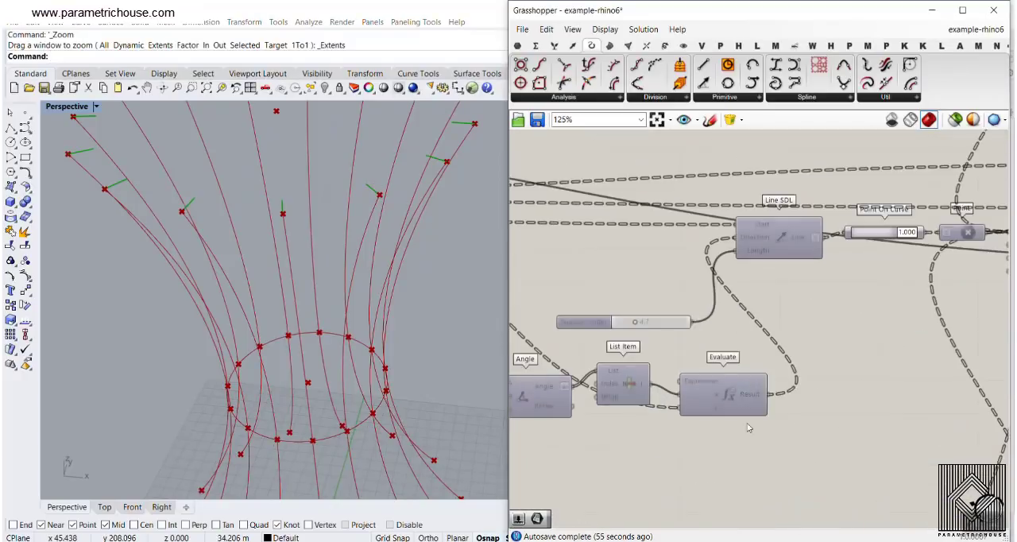
right_drag(750, 429, 736, 261)
right_drag(750, 395, 742, 282)
click(768, 324)
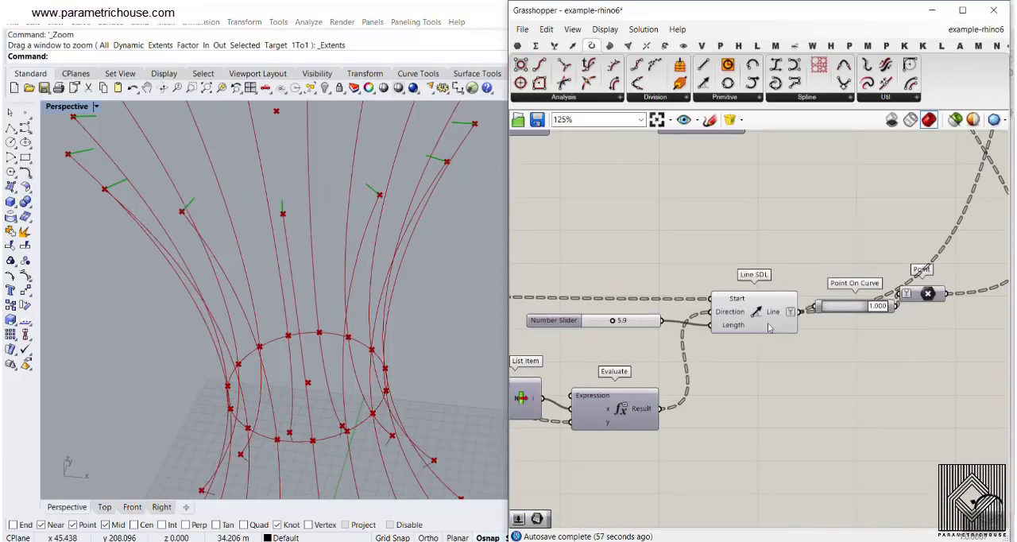
right_drag(371, 377, 378, 325)
scroll(377, 325, down, 3)
scroll(418, 427, up, 5)
scroll(847, 288, down, 4)
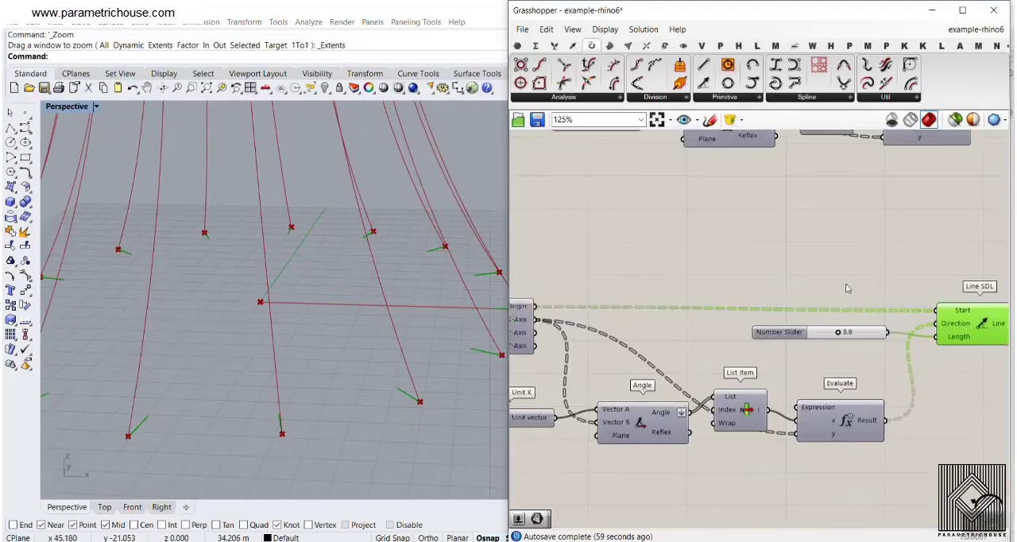
- Examine the lowest chain from Horizontal Frame through Deconstruct Plane and Evaluate to Line SDL, and view its lines at the lamp's base
scroll(757, 322, up, 4)
right_drag(663, 212, 765, 361)
scroll(765, 360, down, 2)
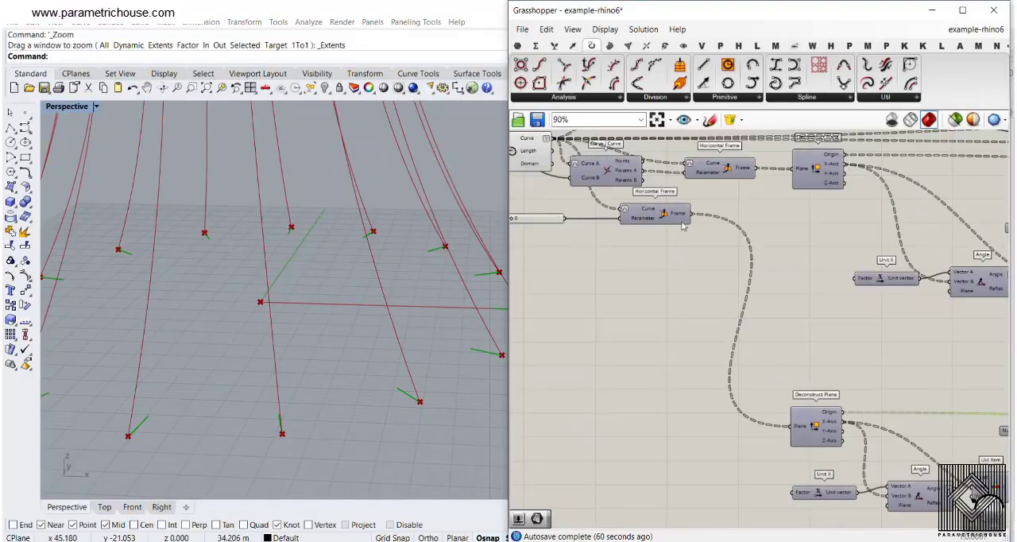
right_drag(963, 465, 679, 304)
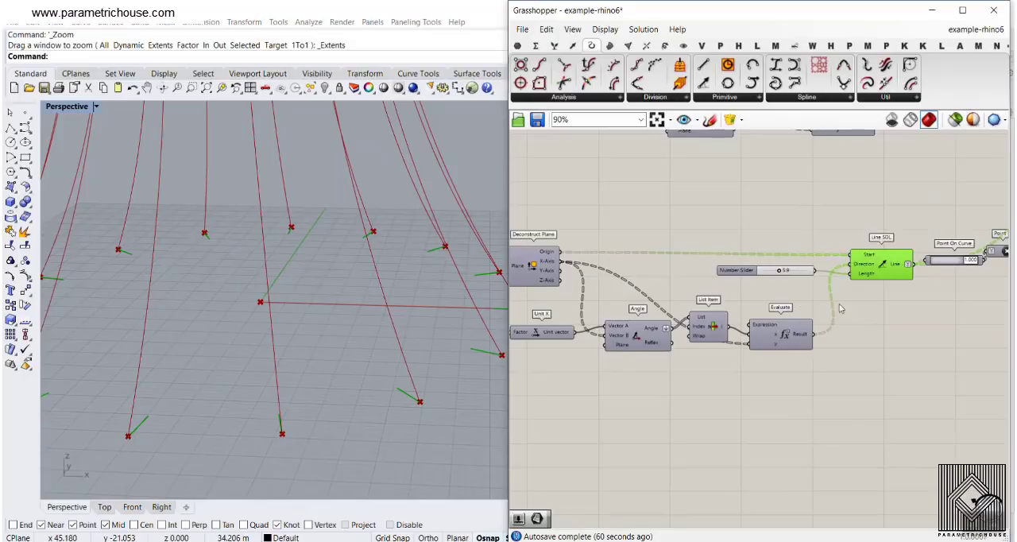
right_drag(841, 308, 675, 311)
scroll(675, 352, up, 3)
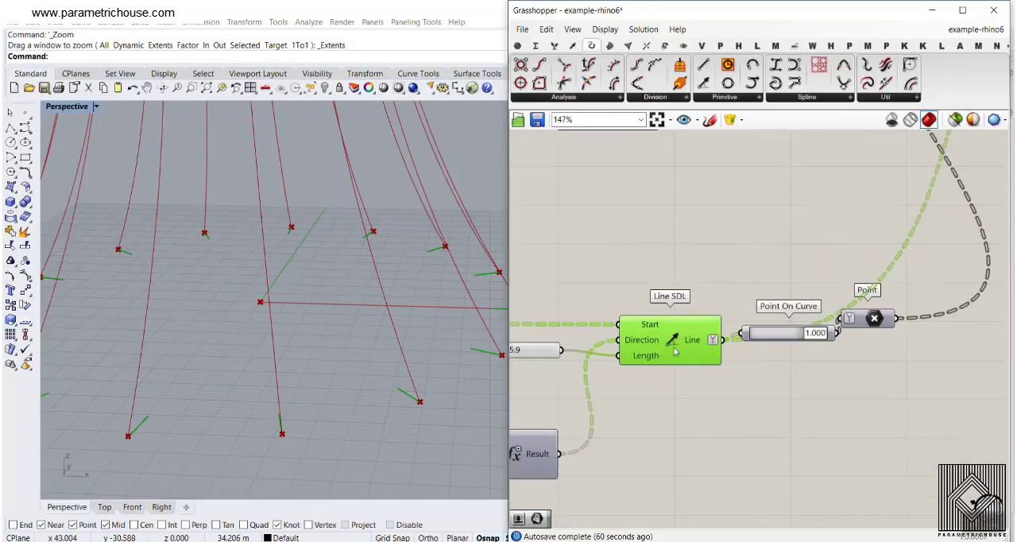
right_drag(606, 264, 725, 387)
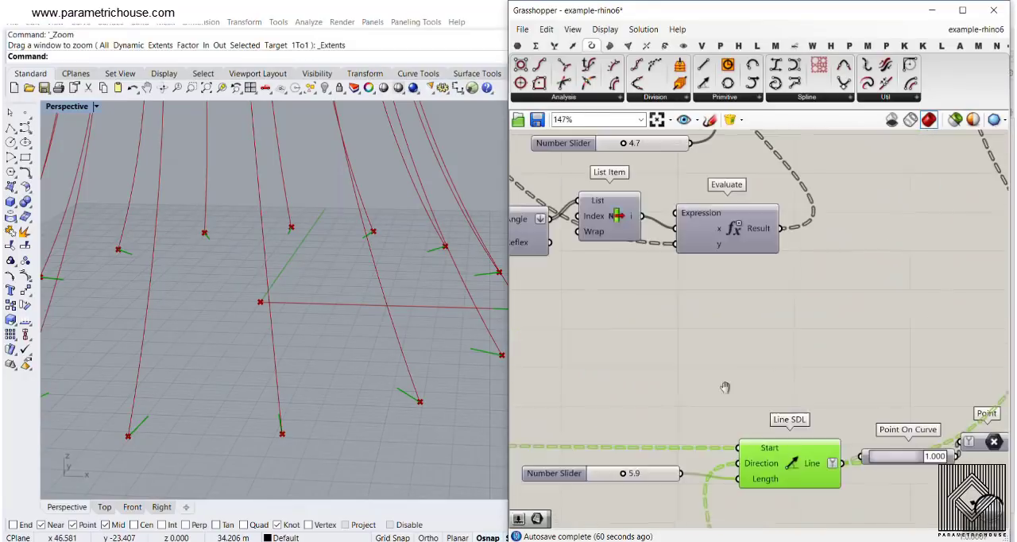
scroll(725, 387, down, 6)
click(283, 320)
scroll(309, 355, down, 5)
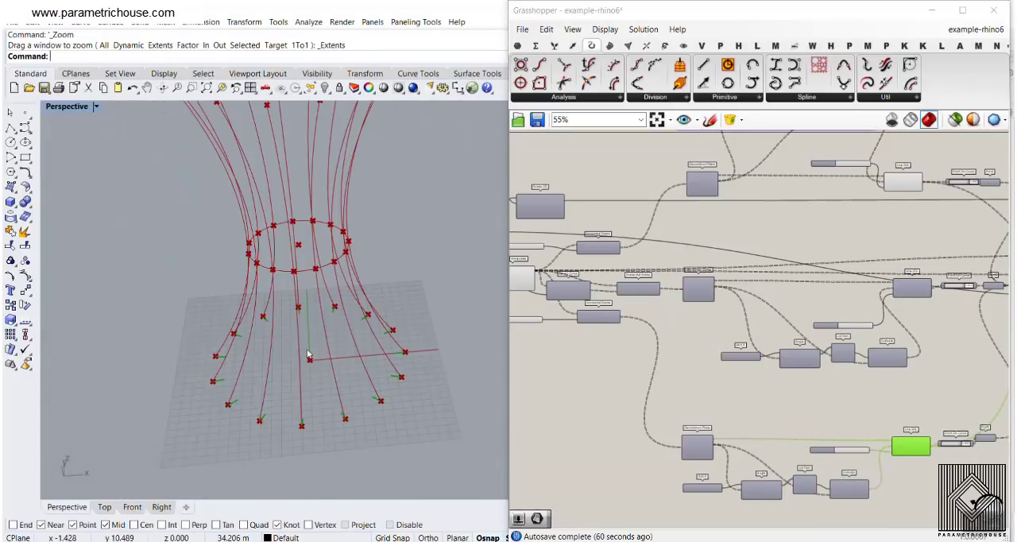
scroll(701, 321, down, 3)
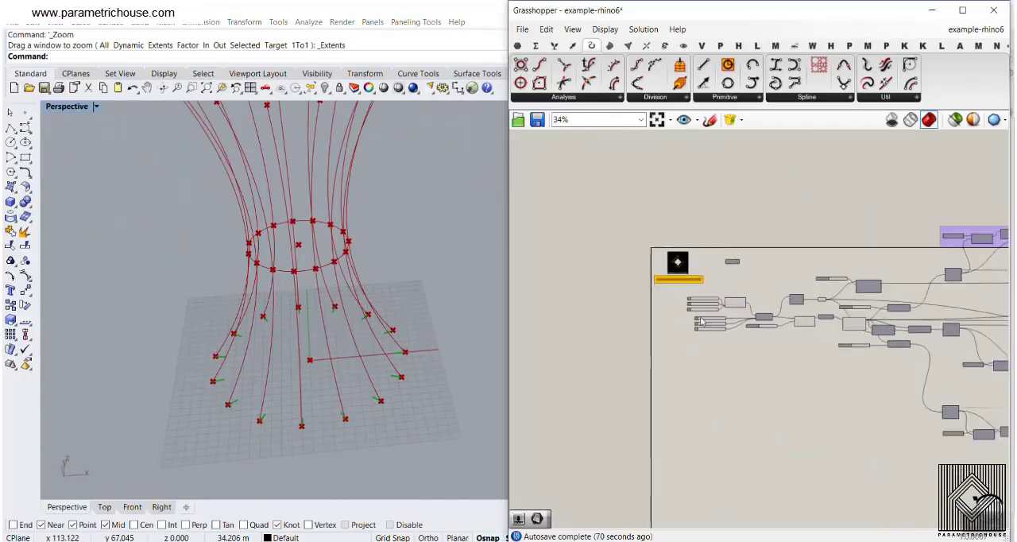
- Raise the lamp's middle circle by increasing its Z coordinate slider
scroll(701, 321, up, 10)
drag(659, 280, 678, 291)
right_drag(779, 294, 696, 274)
scroll(696, 274, down, 6)
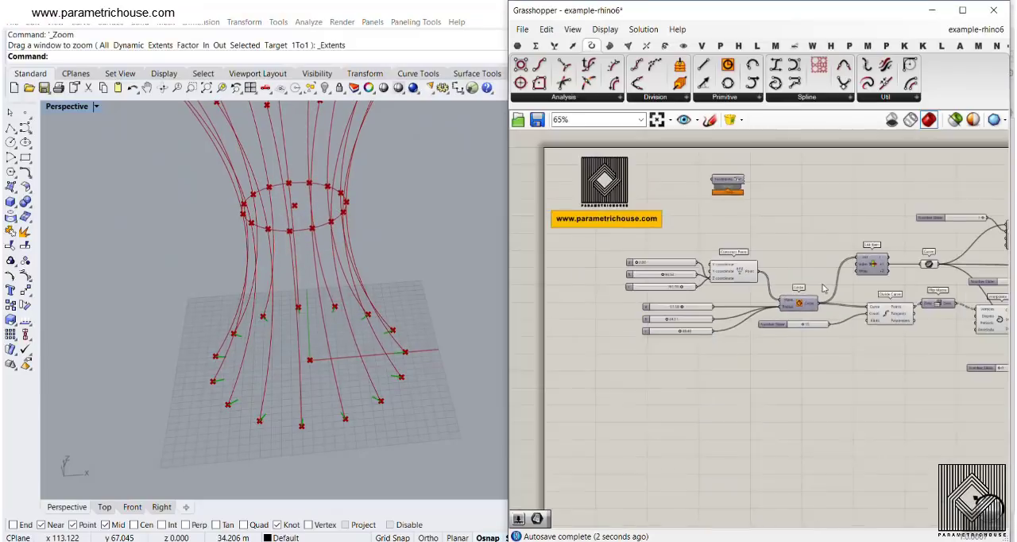
- Show the Intersect components and move the Curve | Curve component a little closer to the Horizontal Frame it feeds
right_drag(888, 288, 550, 259)
scroll(708, 322, up, 4)
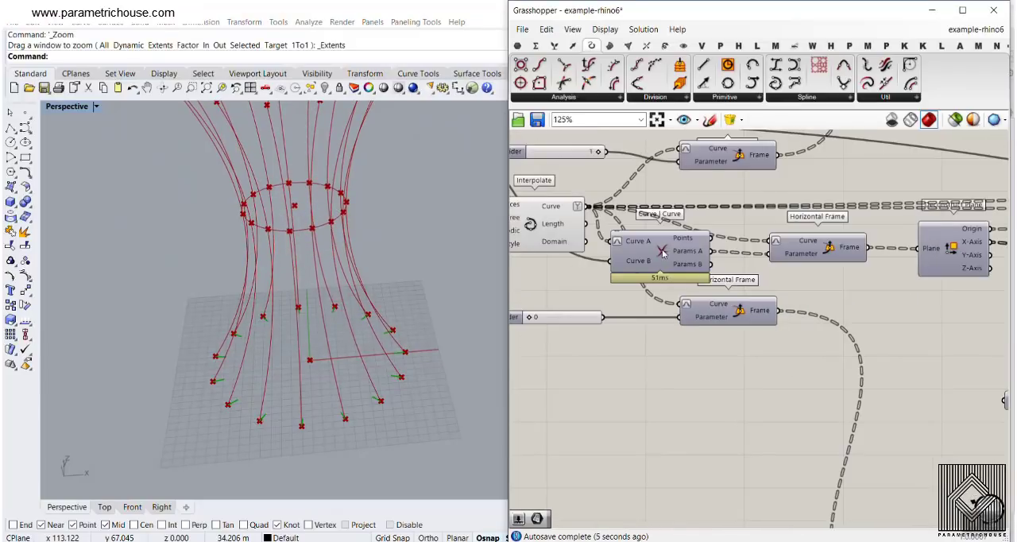
drag(666, 258, 669, 282)
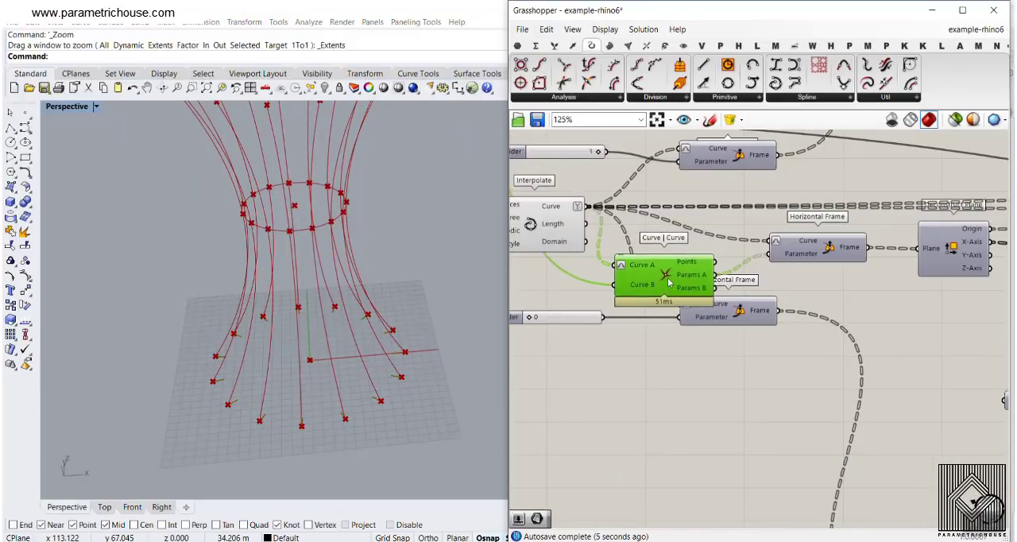
click(649, 46)
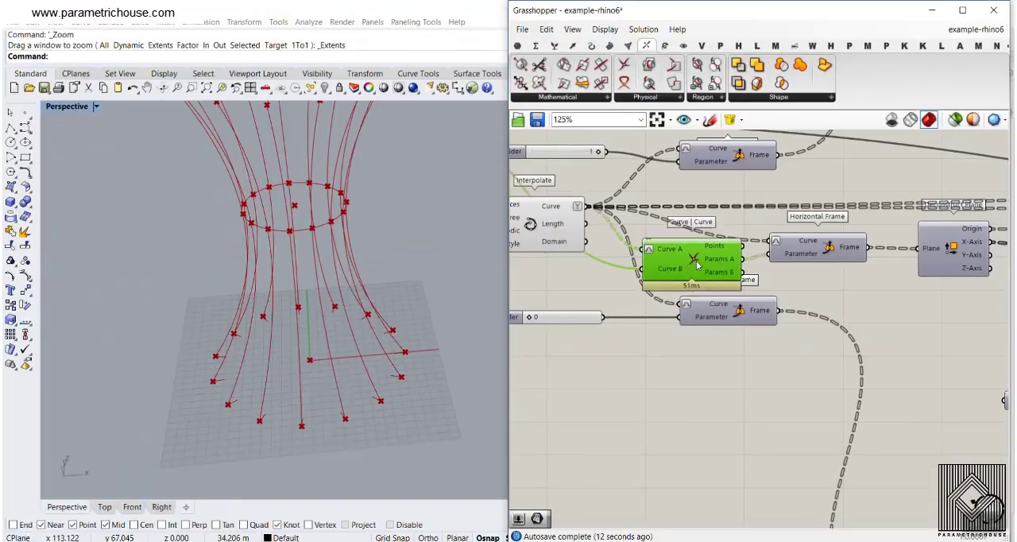
drag(697, 266, 707, 267)
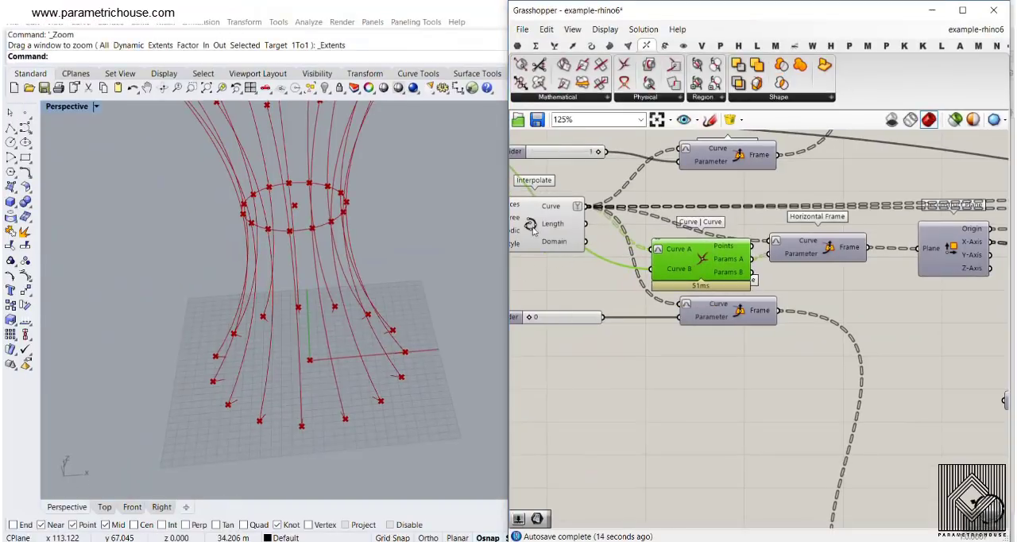
- Trace the Curve | Curve inputs back to the Curve and Interpolate components and turn on the preview of its intersection points
right_drag(622, 248, 898, 370)
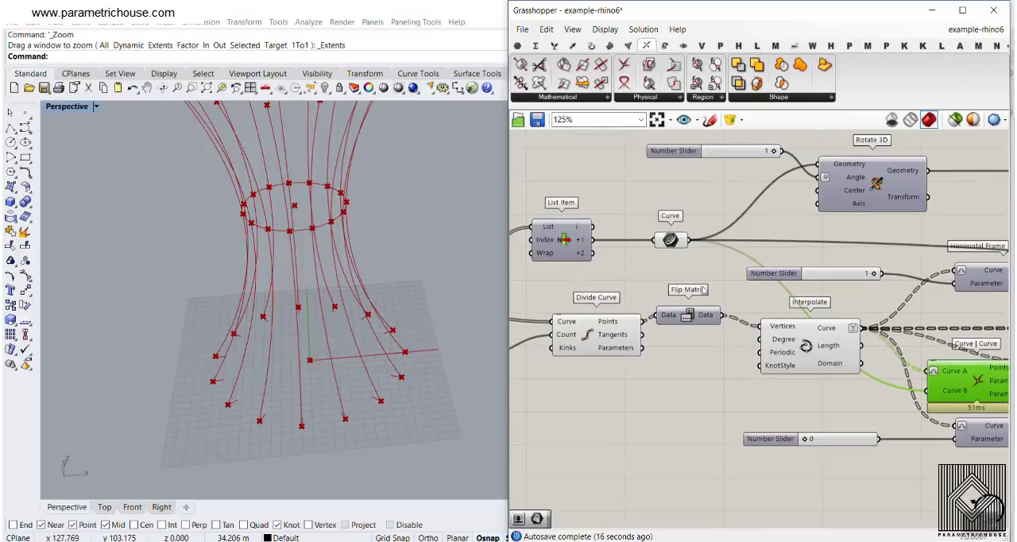
scroll(703, 290, up, 3)
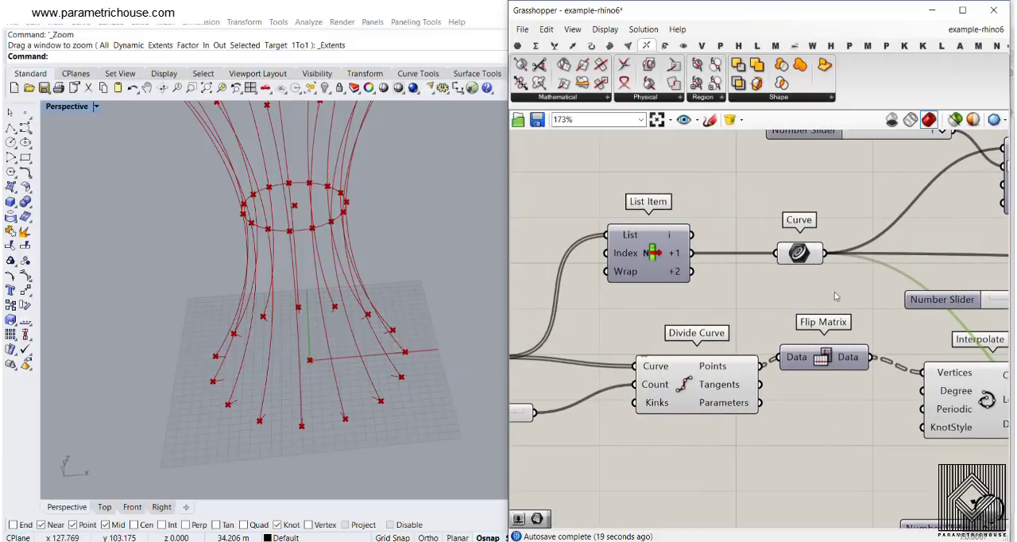
right_drag(836, 296, 560, 175)
right_click(601, 226)
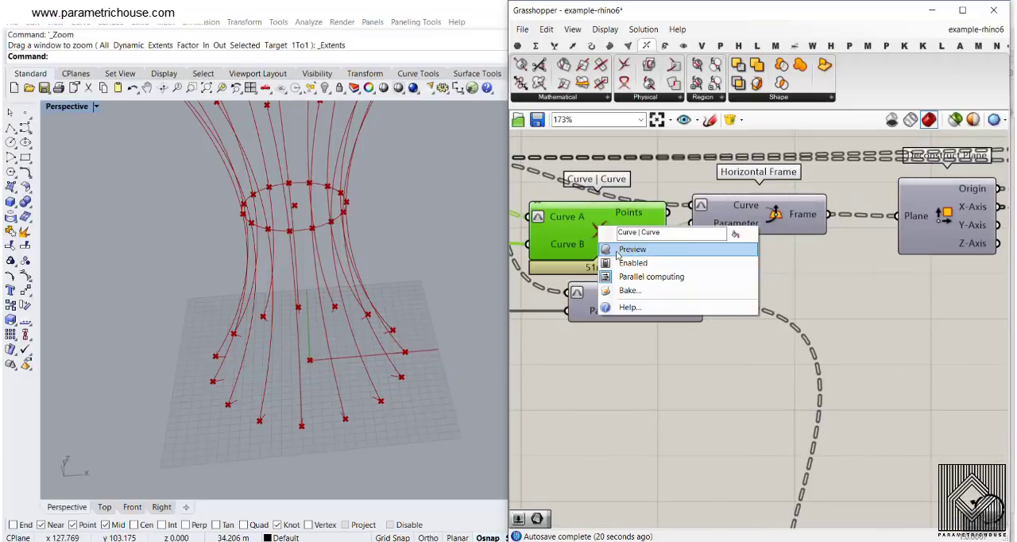
click(618, 250)
scroll(313, 214, up, 5)
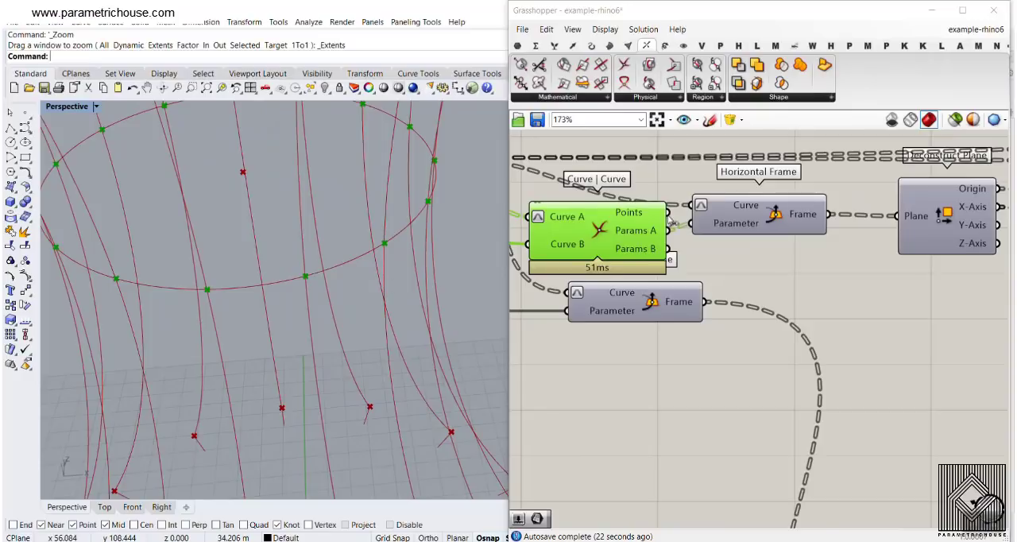
- Move the Curve | Curve component slightly away from the Horizontal Frame it feeds, exposing the Params A connection
right_drag(672, 222, 733, 259)
right_drag(622, 241, 628, 242)
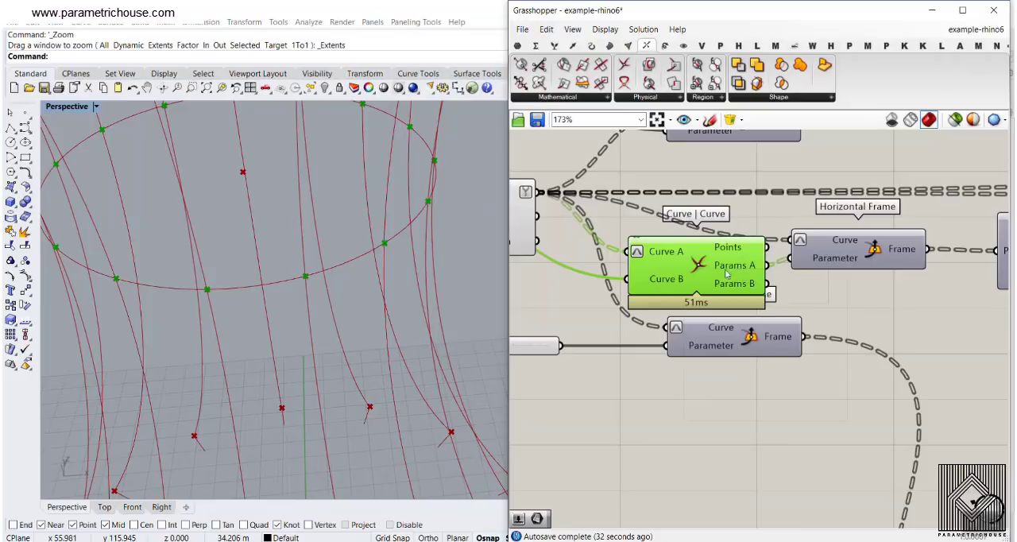
drag(726, 274, 697, 287)
right_drag(843, 244, 773, 244)
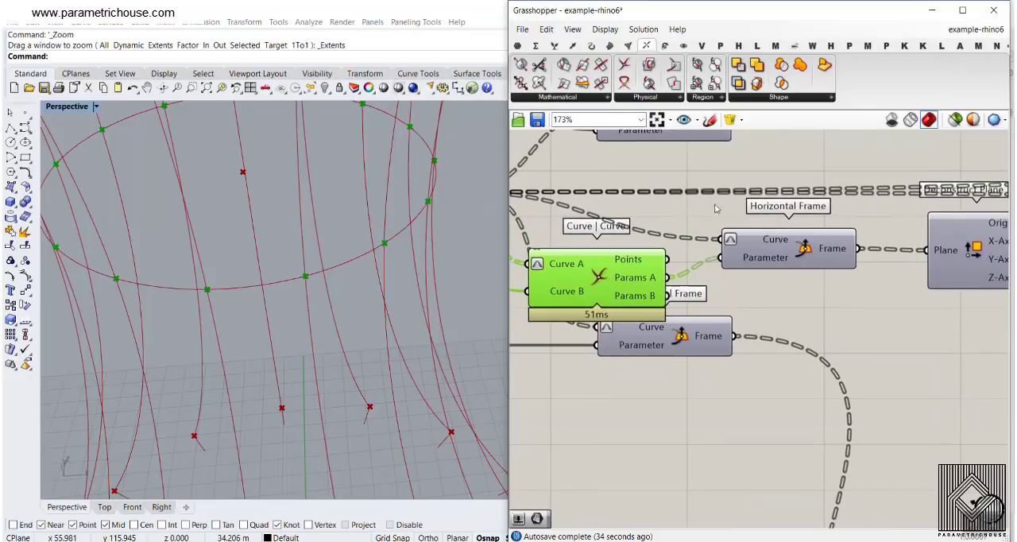
- Preview the Horizontal Frame planes at the middle-circle intersections, and turn off the previews of both Curve | Curve and Horizontal Frame
right_click(805, 248)
click(822, 268)
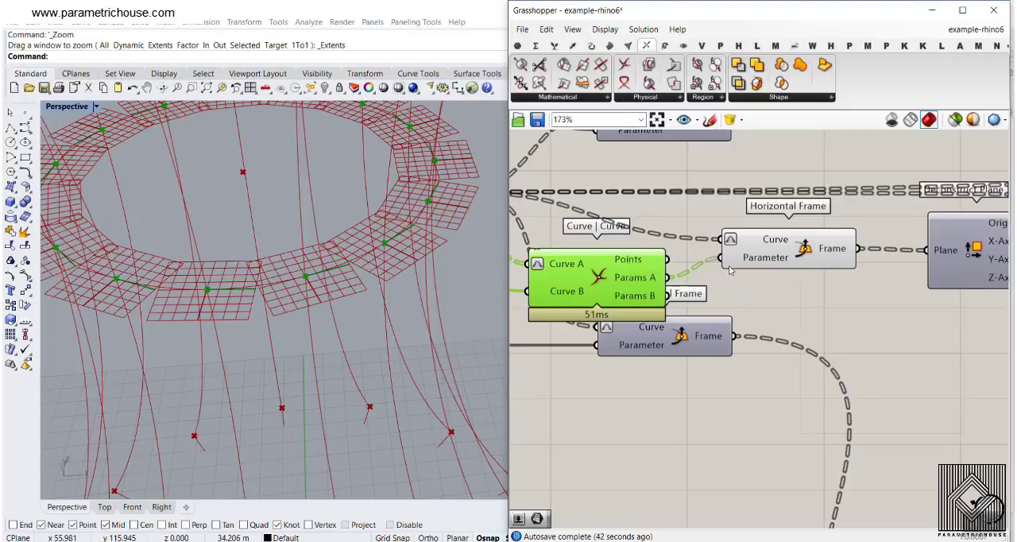
drag(818, 297, 636, 266)
right_click(624, 208)
click(650, 237)
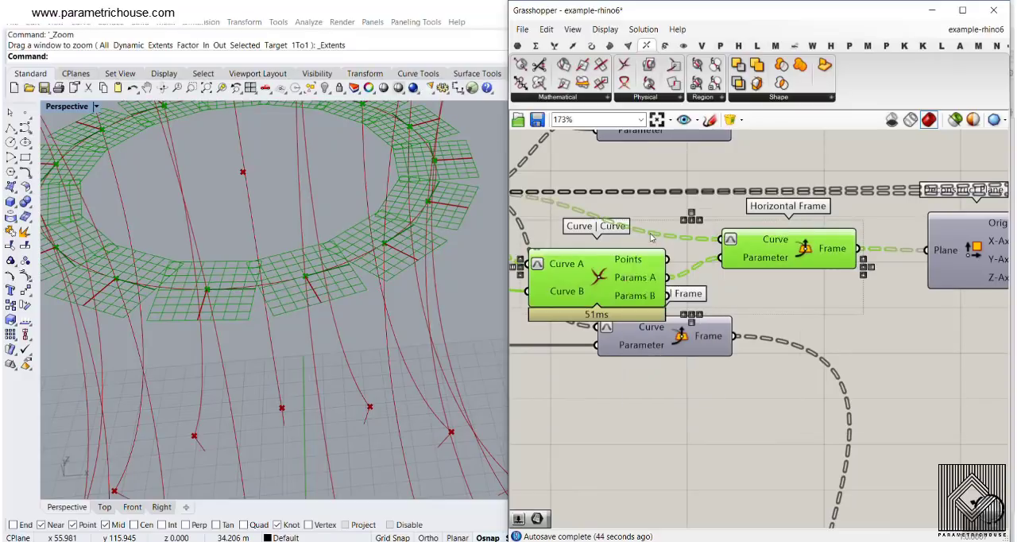
- Follow the middle frames through the angle correction and turn on the preview of the middle Line SDL
right_drag(824, 247, 537, 250)
scroll(541, 253, down, 3)
right_drag(855, 342, 723, 342)
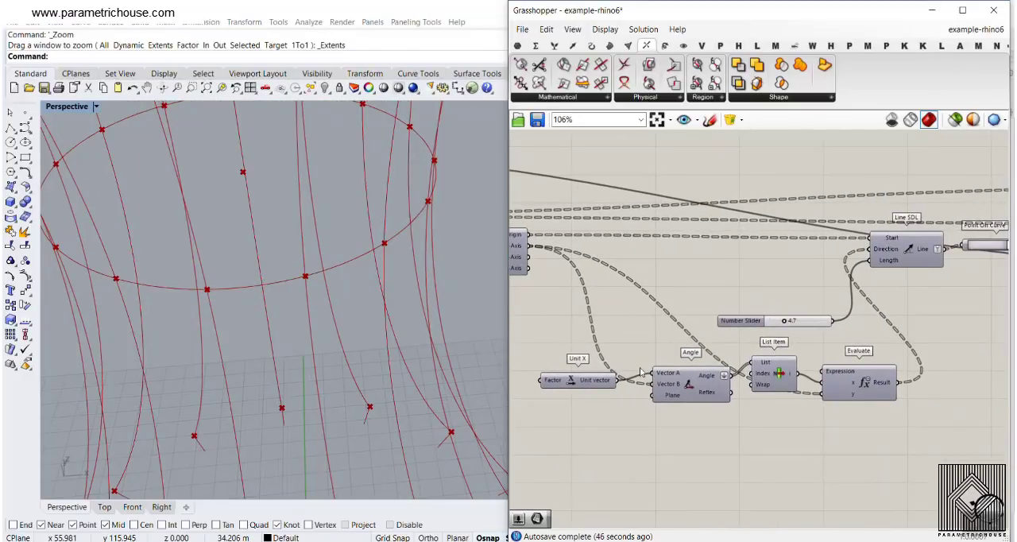
right_drag(924, 274, 784, 304)
right_click(776, 272)
click(786, 299)
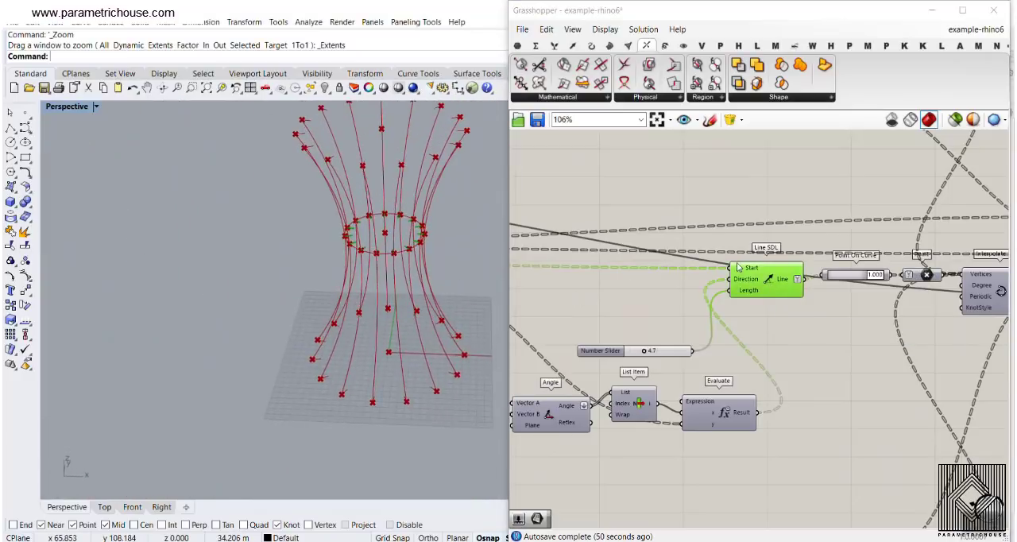
- Compare the length sliders feeding the middle and upper Line SDL components
scroll(661, 358, up, 3)
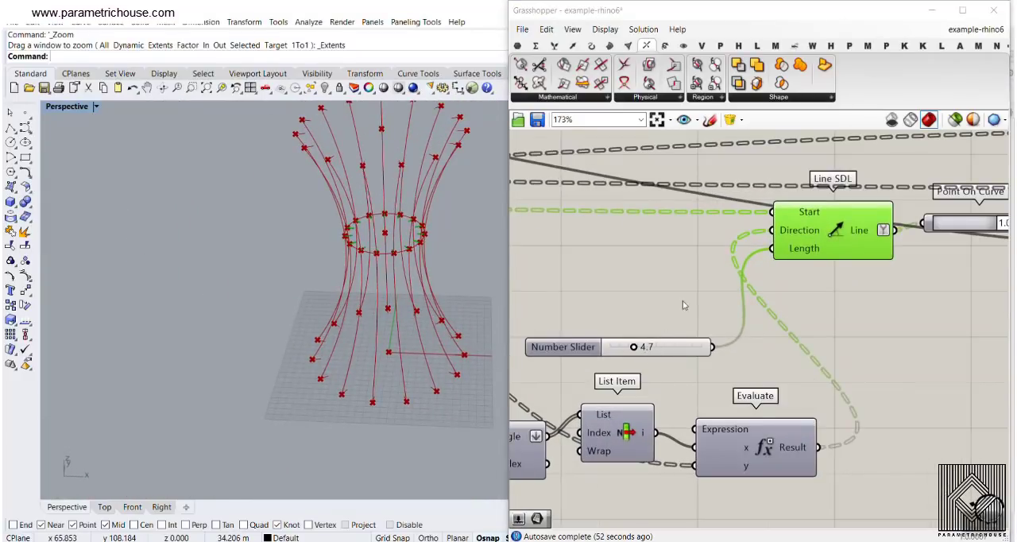
scroll(683, 302, down, 8)
right_drag(674, 188, 688, 239)
scroll(687, 236, up, 5)
drag(693, 215, 694, 271)
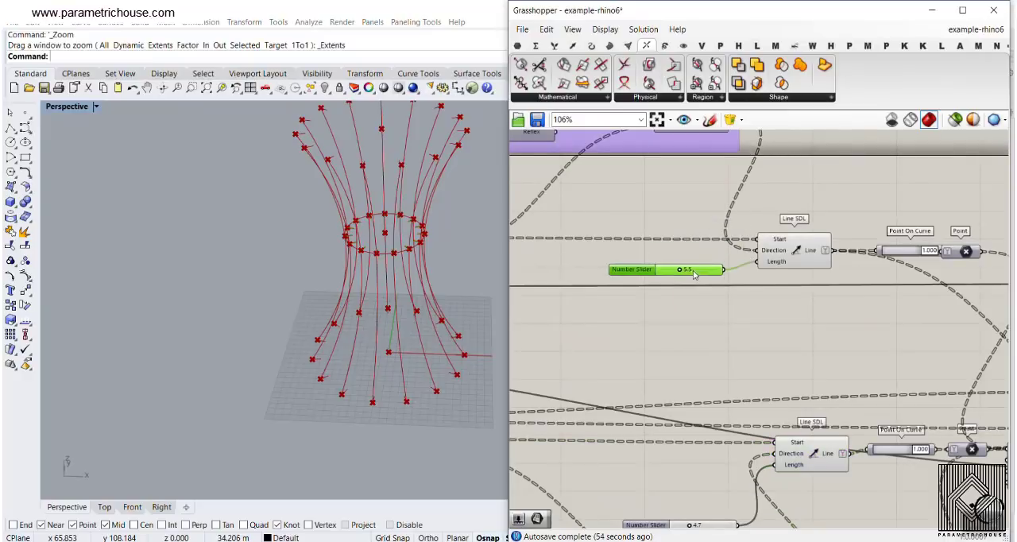
- Turn on the preview of the Point On Curve component at the end of the lower Line SDL
right_drag(711, 316, 700, 206)
scroll(699, 207, down, 4)
right_drag(725, 382, 648, 366)
scroll(692, 390, up, 5)
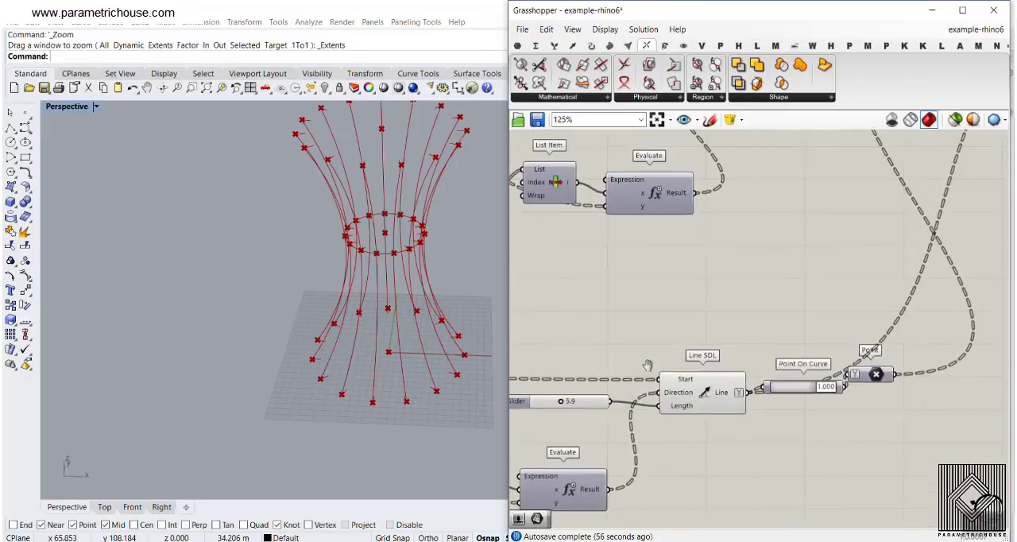
scroll(648, 366, down, 4)
right_drag(719, 314, 668, 363)
scroll(679, 401, up, 4)
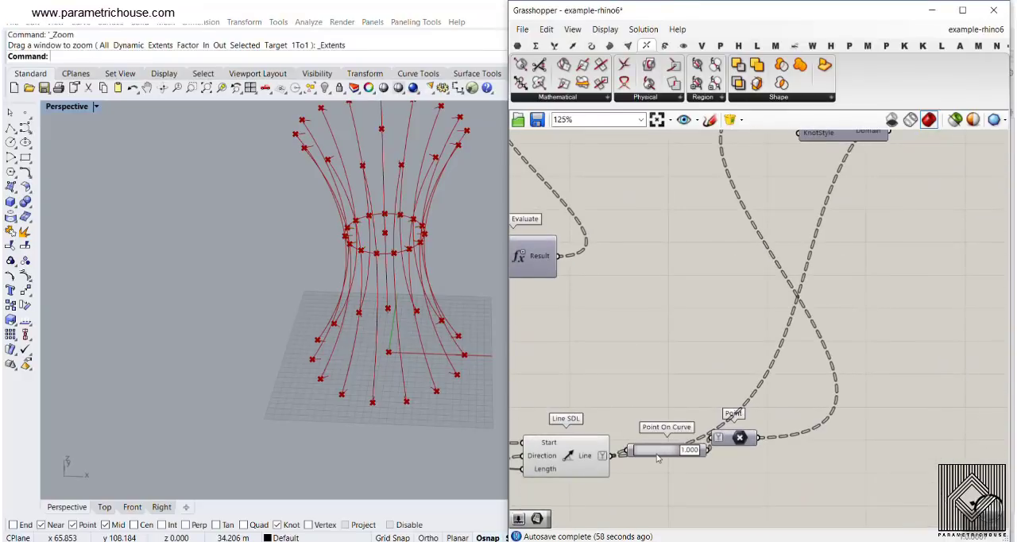
right_click(658, 457)
click(689, 379)
- Inspect an end point of the lower inward lines up close and move the Point parameter level with its Point On Curve
right_drag(442, 411, 455, 406)
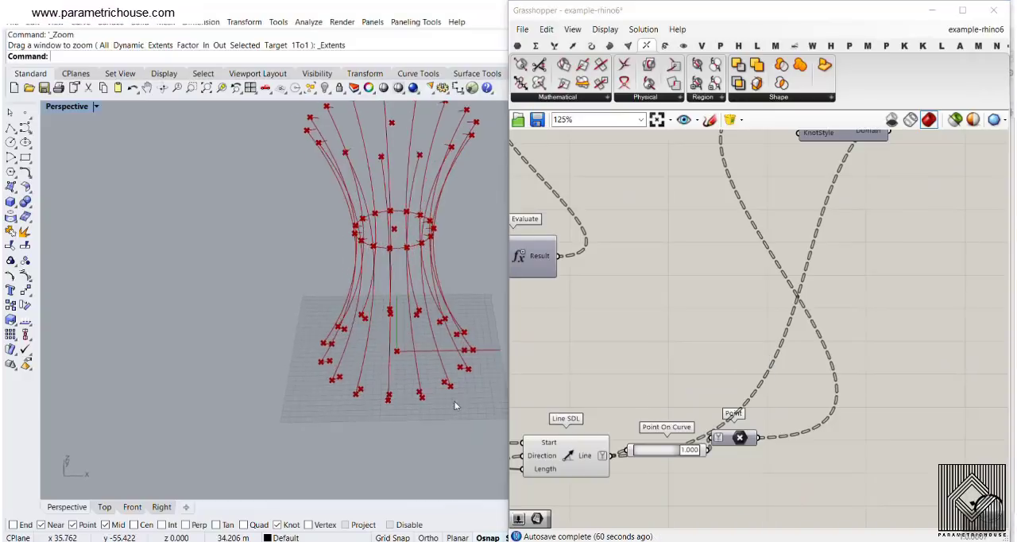
scroll(445, 382, up, 12)
right_drag(598, 362, 643, 325)
right_drag(433, 383, 408, 375)
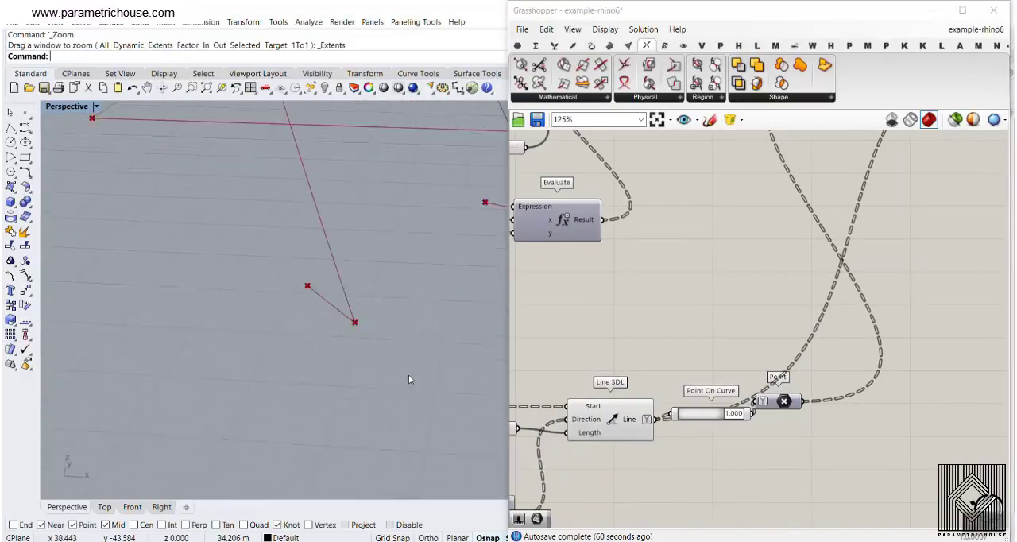
scroll(408, 376, down, 4)
scroll(345, 320, up, 8)
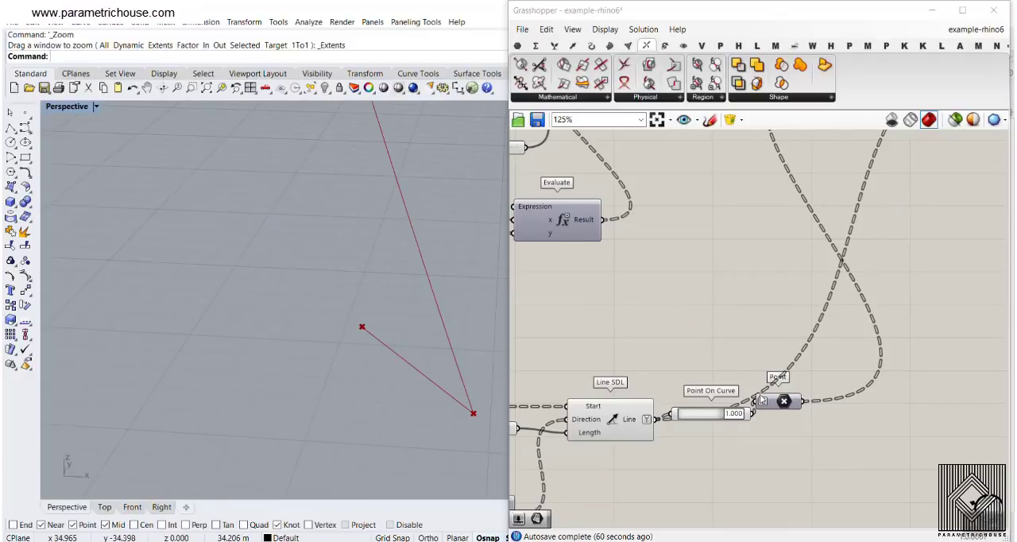
drag(782, 401, 821, 414)
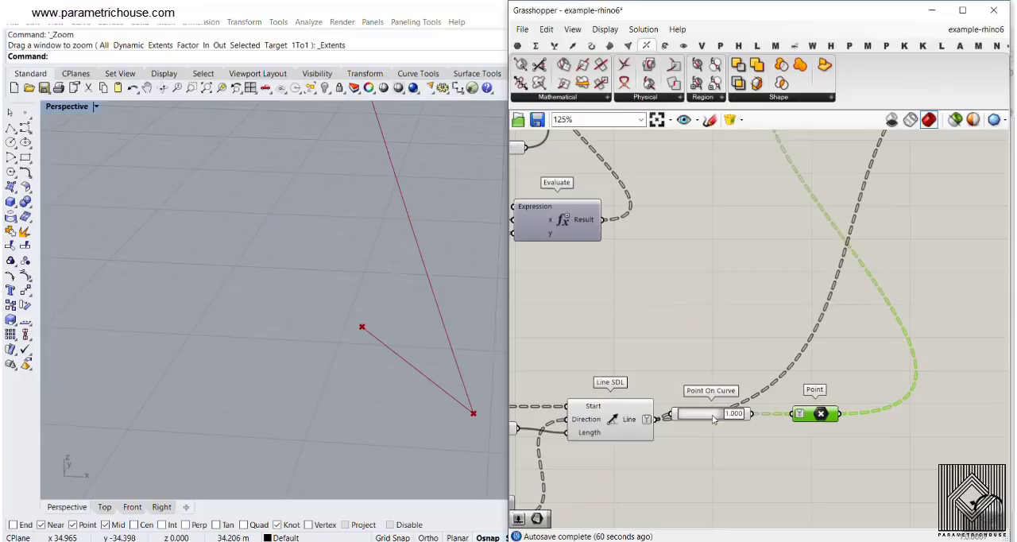
scroll(715, 419, down, 4)
scroll(789, 420, up, 5)
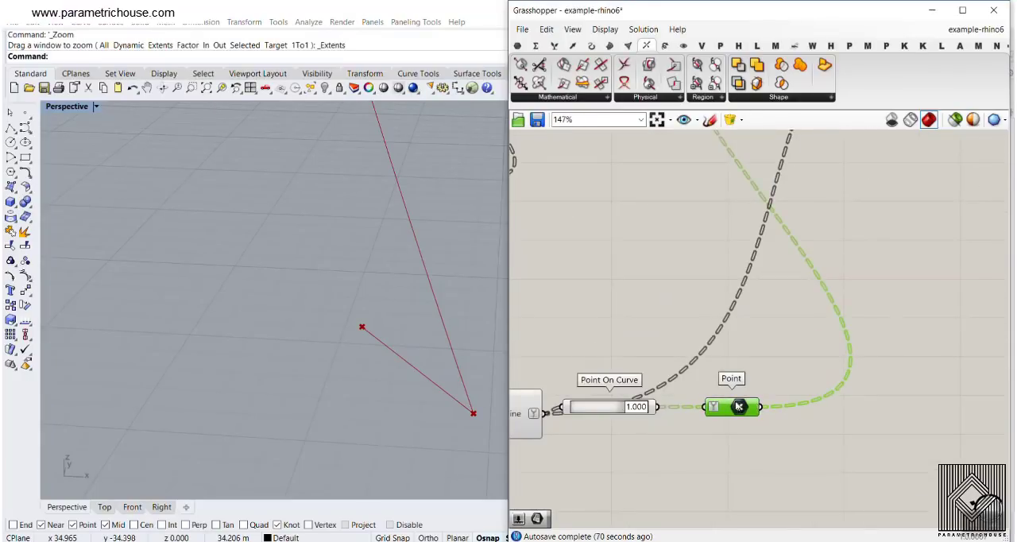
- Trace the middle branch back from its Line SDL to Deconstruct Plane, Horizontal Frame and Curve | Curve
scroll(738, 406, down, 3)
right_drag(741, 287, 743, 393)
scroll(719, 265, up, 1)
right_drag(706, 269, 925, 240)
scroll(925, 240, down, 2)
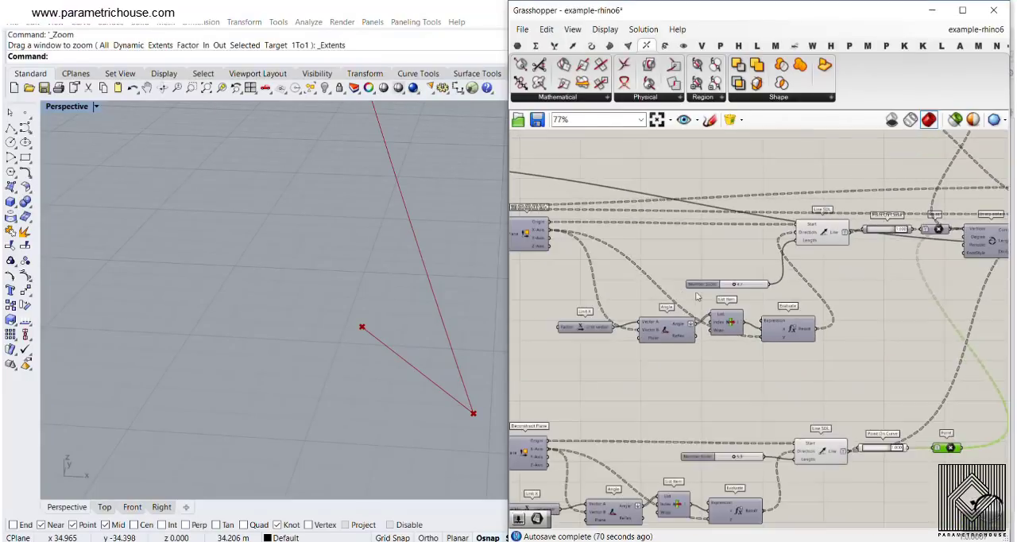
right_drag(697, 296, 816, 316)
scroll(617, 248, up, 2)
right_drag(674, 273, 872, 272)
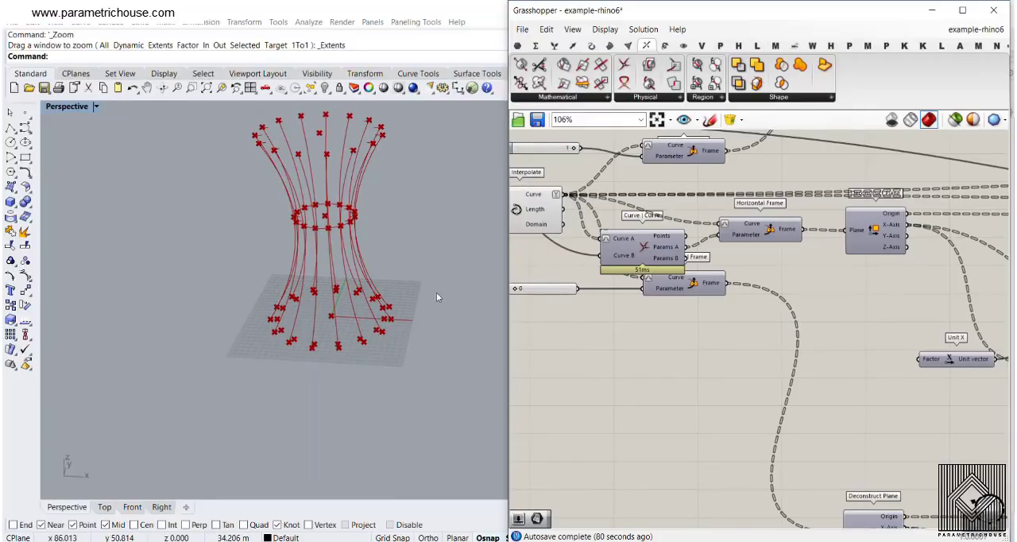
- Move the Interpolate component that joins the three Point parameters clear of the crossing wires and turn on its preview
scroll(885, 303, down, 4)
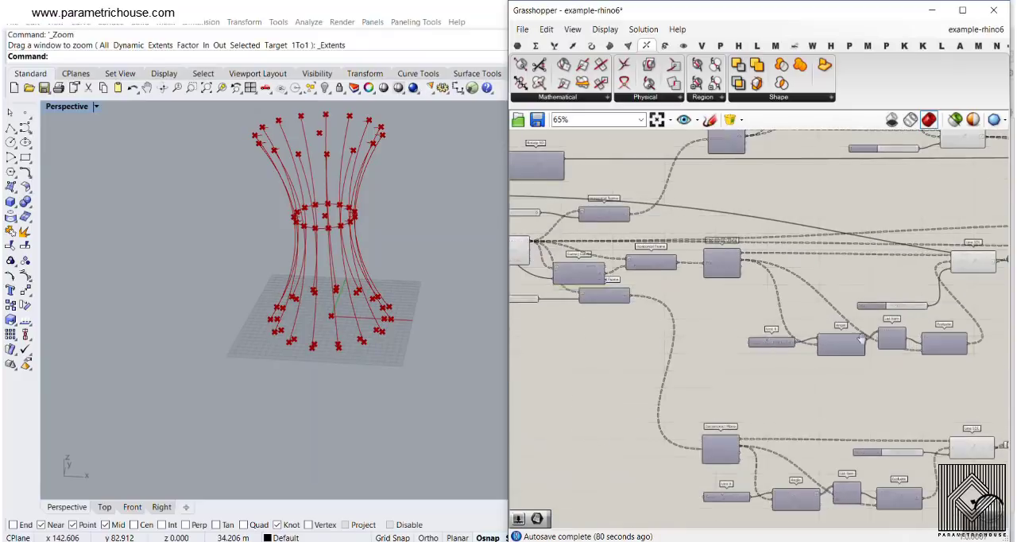
right_drag(863, 340, 685, 343)
scroll(876, 368, up, 3)
scroll(838, 469, down, 4)
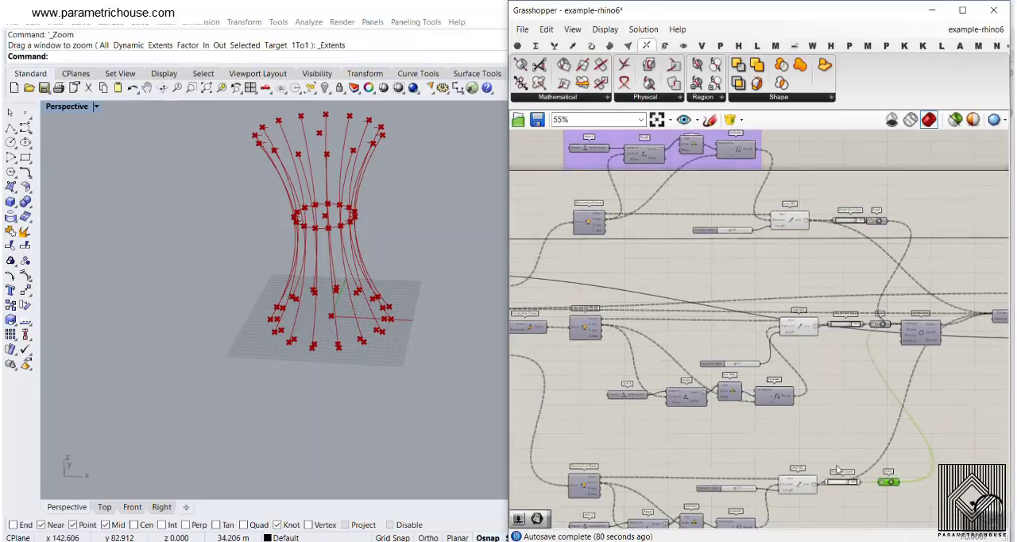
scroll(878, 229, up, 5)
click(762, 321)
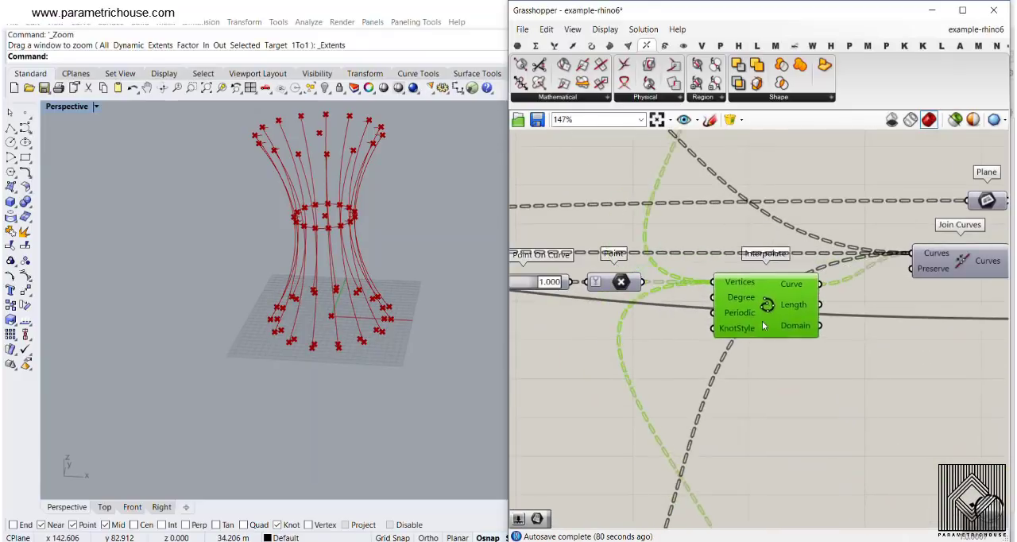
drag(773, 290, 830, 342)
right_click(825, 358)
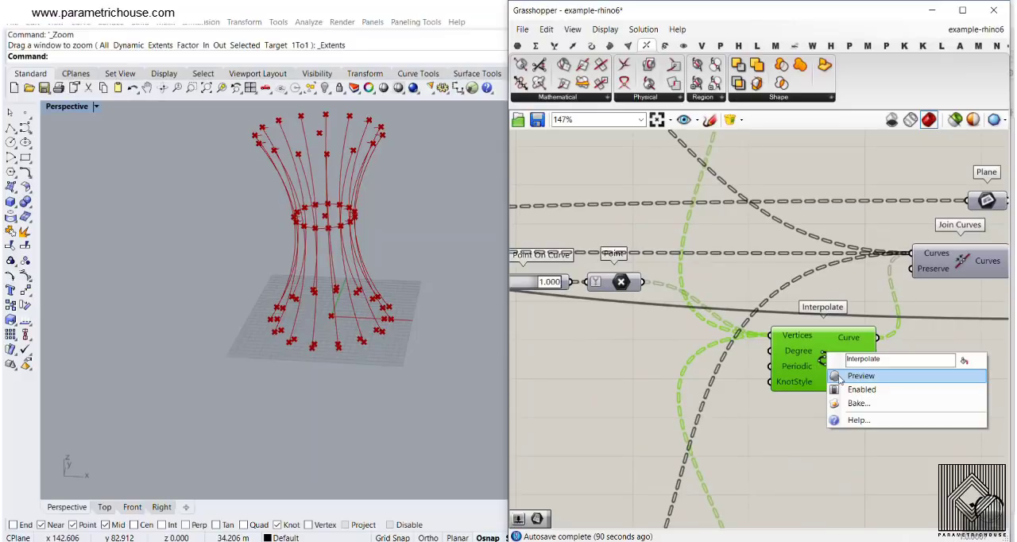
click(852, 375)
- Set the length slider of the upper Line SDL to 12.5
scroll(406, 265, up, 5)
right_drag(406, 265, 345, 302)
scroll(743, 298, down, 4)
right_drag(743, 298, 943, 405)
scroll(943, 405, down, 1)
scroll(690, 266, up, 8)
drag(697, 254, 720, 263)
scroll(317, 239, down, 5)
right_drag(296, 291, 349, 223)
scroll(347, 150, up, 7)
right_drag(347, 150, 349, 165)
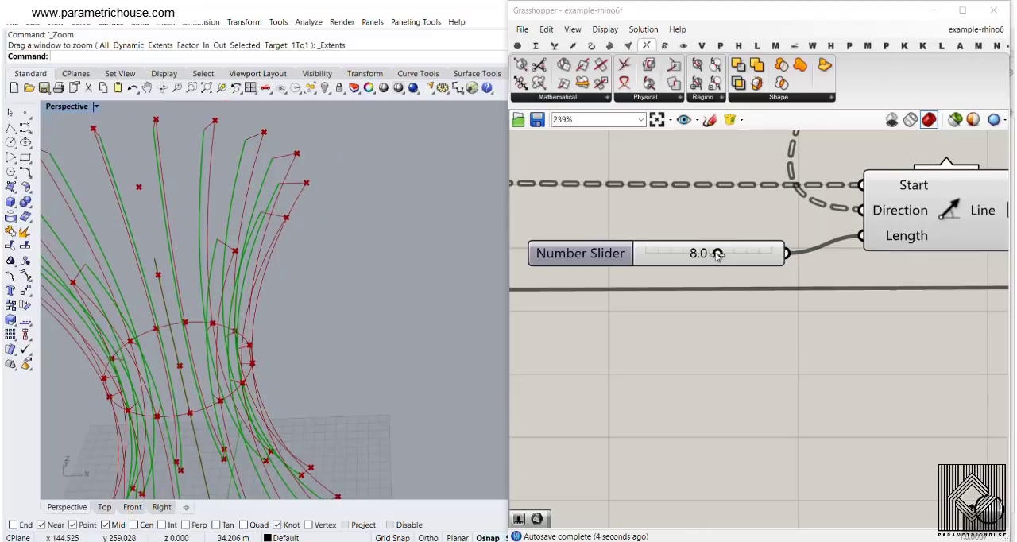
drag(717, 253, 771, 254)
- Increase the length slider of the lower Line SDL to lengthen the inward lines at the ribs' base
scroll(724, 252, down, 3)
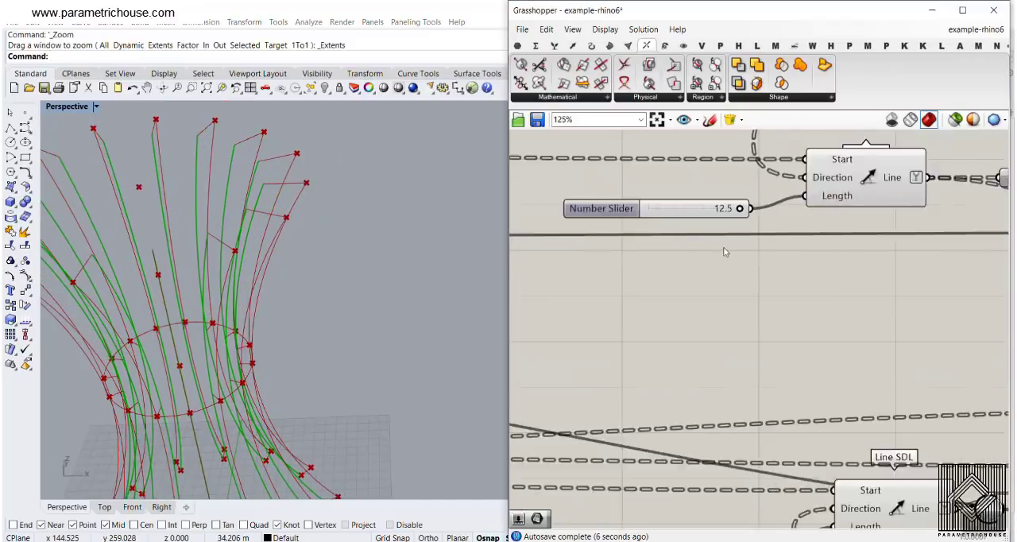
scroll(725, 252, down, 1)
right_drag(735, 330, 705, 155)
right_drag(727, 480, 711, 245)
scroll(652, 314, up, 4)
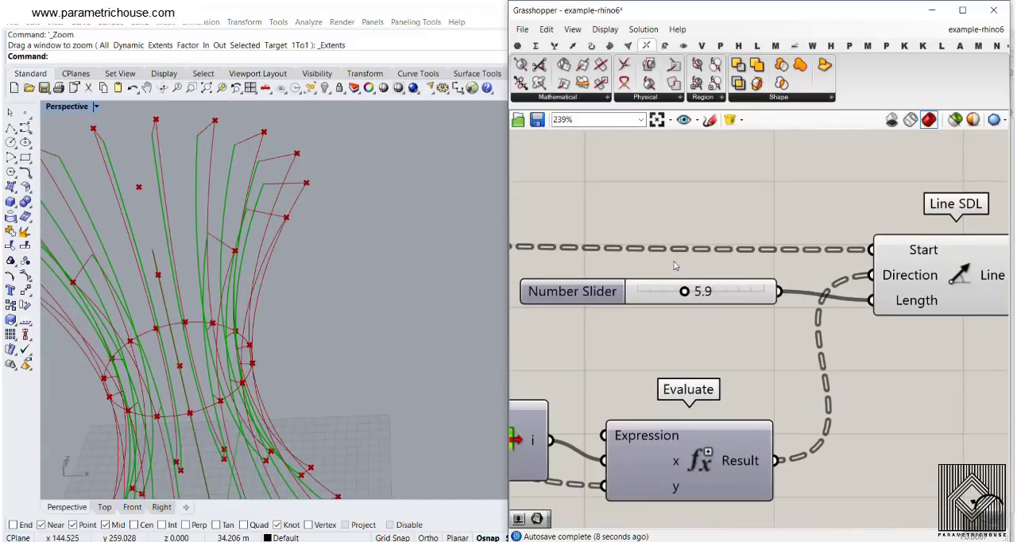
drag(687, 297, 755, 296)
right_drag(322, 349, 318, 319)
scroll(329, 306, down, 5)
mouse_move(753, 291)
mouse_down()
mouse_move(764, 292)
mouse_move(747, 292)
mouse_up()
- Set the length slider of the middle Line SDL to 9.9 and inspect how the inner curves change around the circle
scroll(725, 355, down, 6)
right_drag(725, 355, 733, 384)
scroll(700, 274, up, 4)
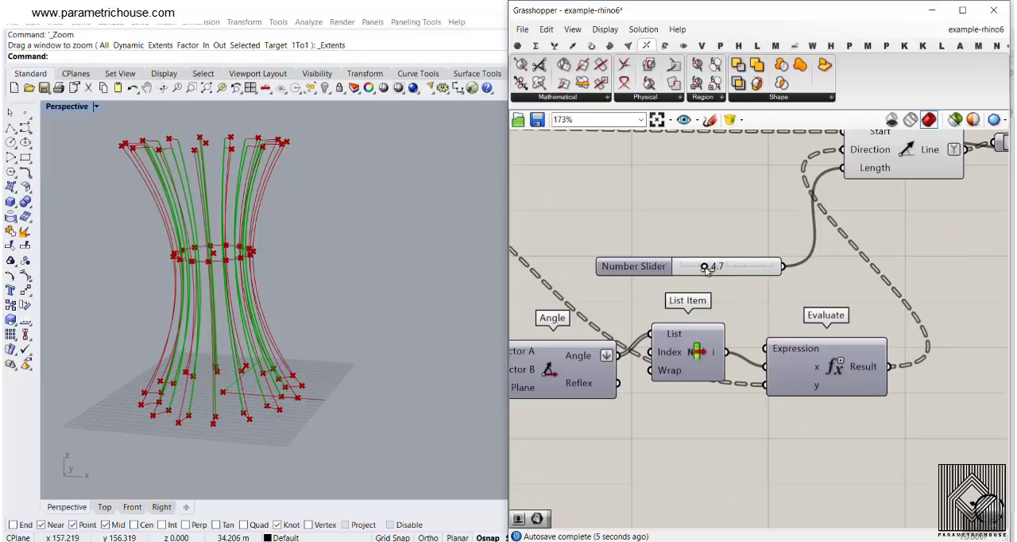
drag(707, 269, 751, 274)
right_drag(276, 274, 304, 319)
scroll(321, 356, up, 6)
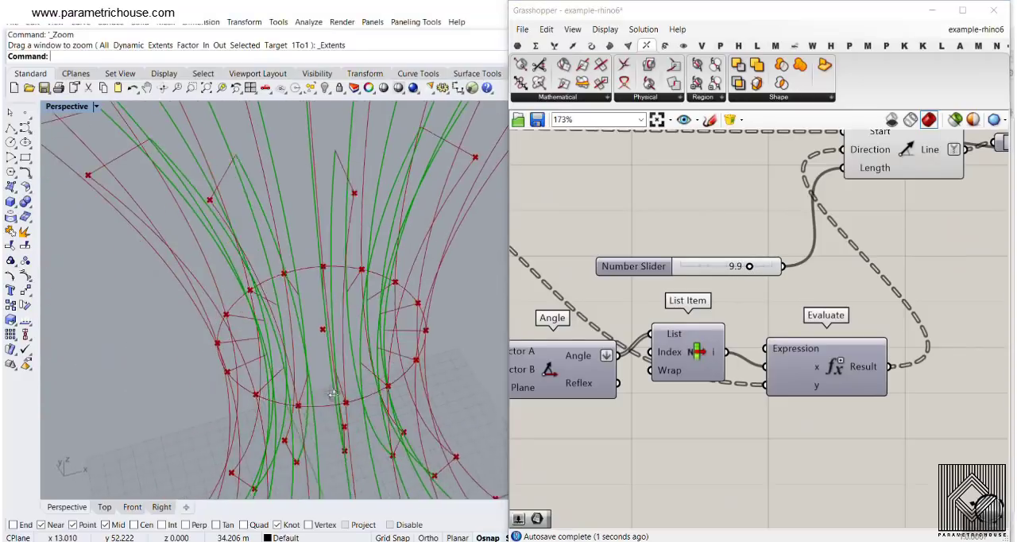
scroll(328, 357, up, 4)
right_drag(301, 348, 327, 339)
scroll(328, 340, down, 6)
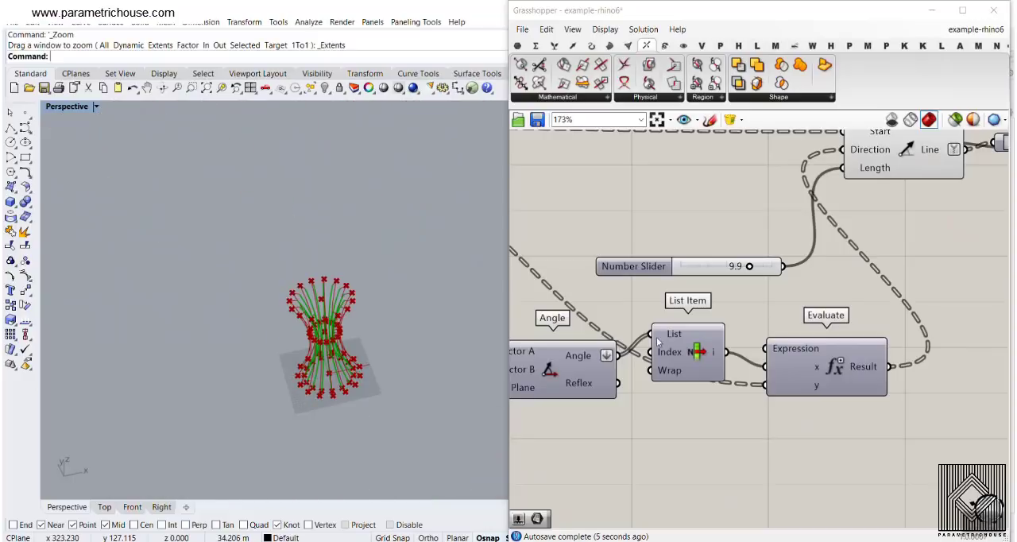
- Turn off the previews of the Line SDL, Point On Curve and Interpolate components leading to Join Curves
right_drag(847, 287, 693, 286)
scroll(715, 298, down, 8)
drag(792, 411, 531, 139)
right_click(797, 172)
click(821, 192)
click(816, 278)
- Turn off the preview of every component in the whole definition
scroll(813, 273, up, 3)
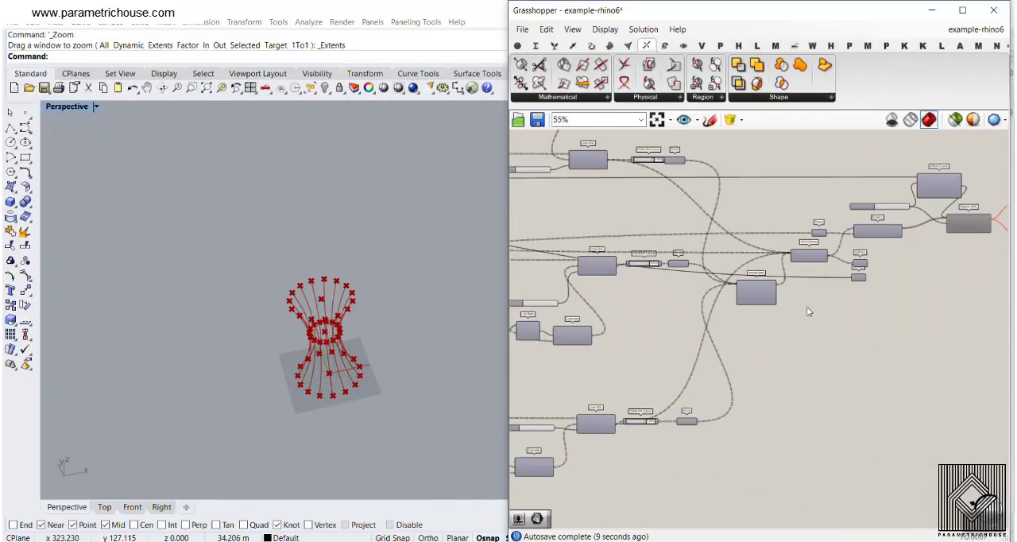
right_drag(821, 309, 843, 298)
scroll(843, 300, down, 8)
drag(898, 384, 697, 220)
right_click(749, 174)
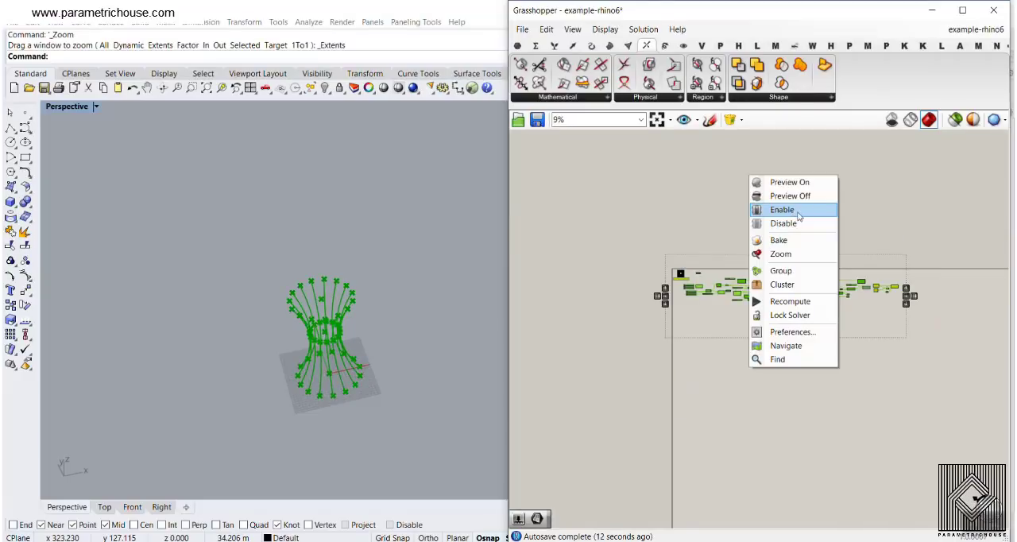
click(799, 196)
click(821, 269)
- Preview only the inner curves from the Interpolate component feeding Join Curves, and hide them again
scroll(822, 270, up, 3)
scroll(823, 317, up, 10)
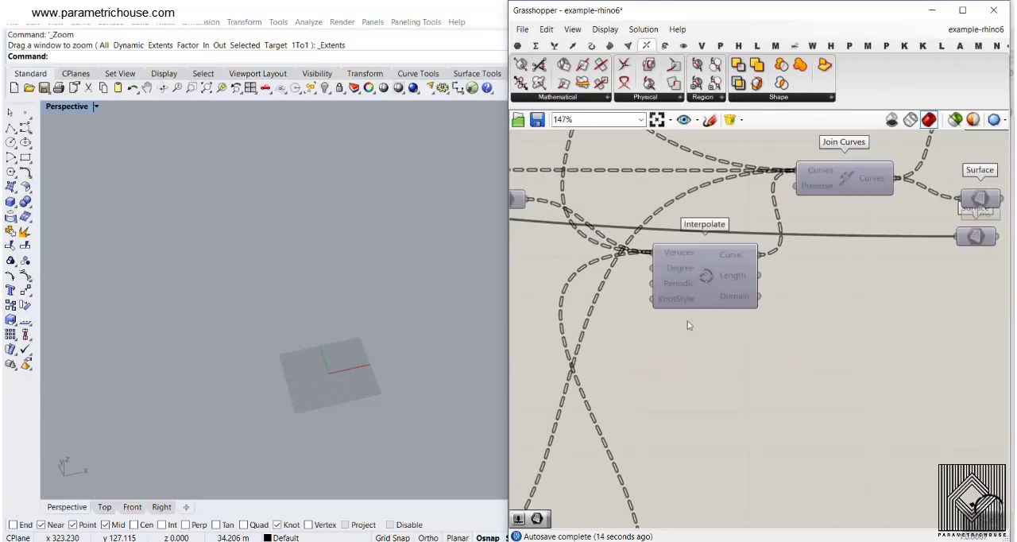
right_click(708, 268)
click(731, 289)
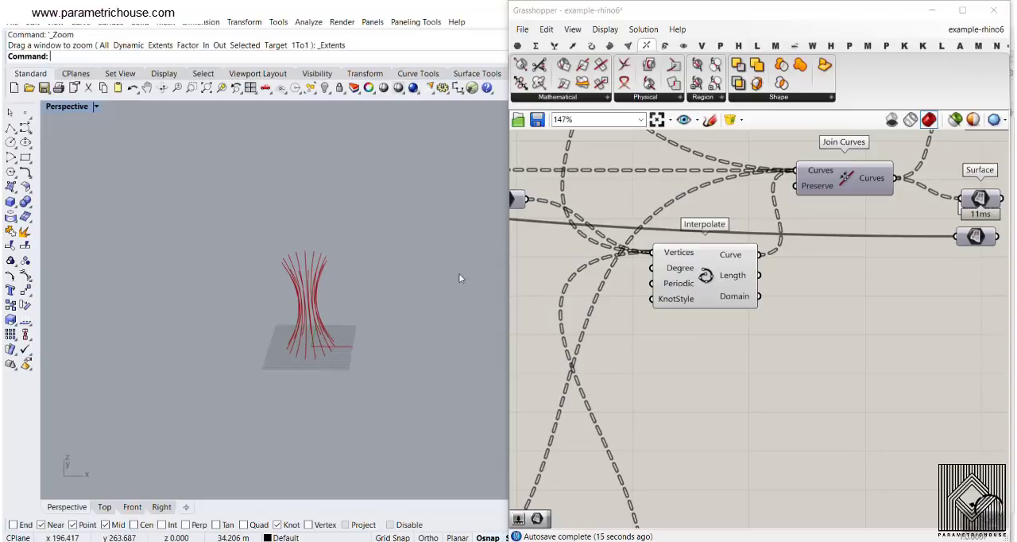
right_click(713, 276)
click(711, 290)
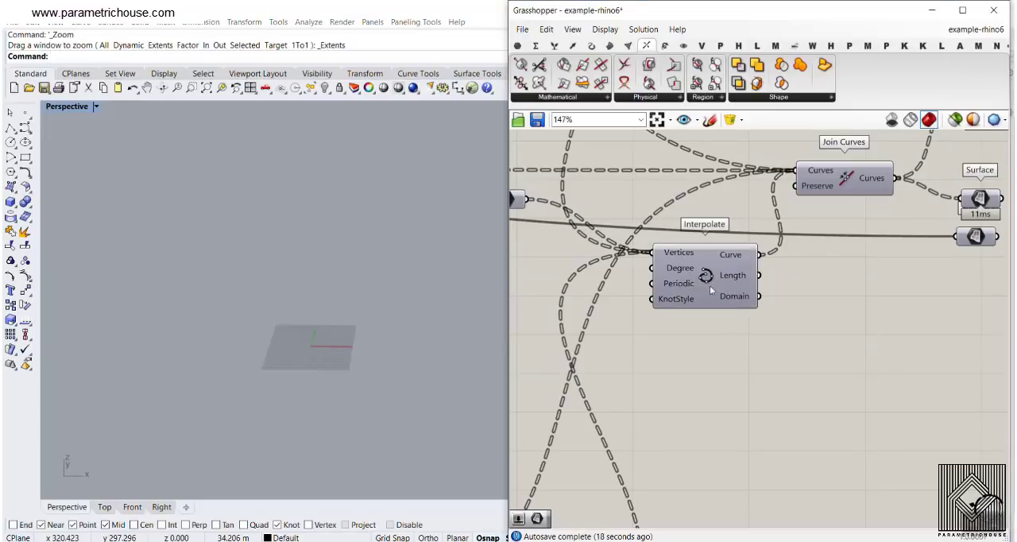
- Trace the definition back from the inner Interpolate to the rib Interpolate and its Horizontal Frame branches
right_click(707, 273)
right_drag(863, 235, 709, 302)
right_drag(601, 289, 807, 270)
click(756, 310)
right_drag(748, 296, 896, 295)
scroll(895, 295, down, 4)
right_drag(561, 275, 940, 291)
scroll(595, 289, up, 1)
scroll(594, 289, up, 2)
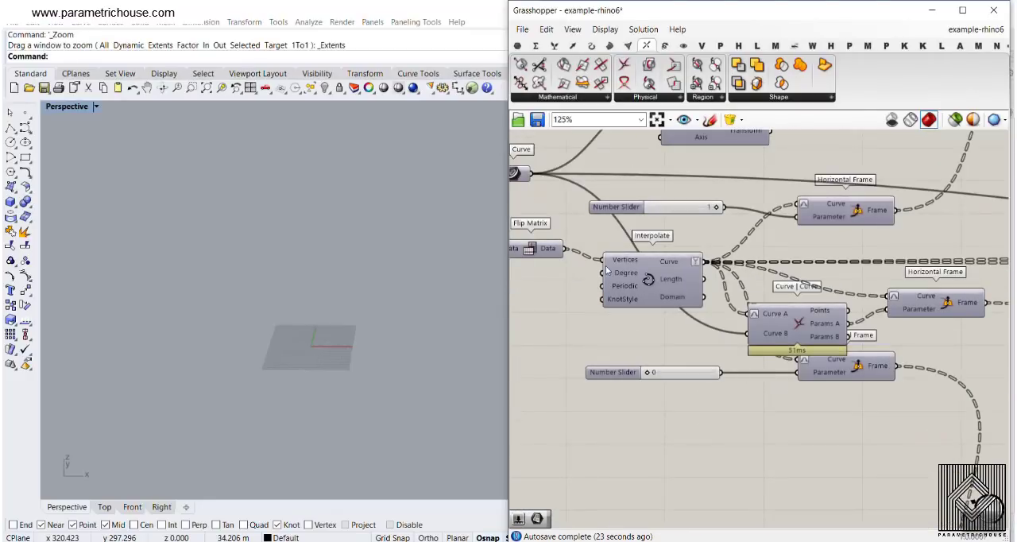
- Follow the branches forward again and move the middle Line SDL slightly below its Point On Curve
scroll(819, 283, down, 2)
mouse_move(819, 283)
right_down()
mouse_move(818, 214)
mouse_move(715, 222)
mouse_move(682, 244)
mouse_move(662, 148)
right_up()
right_drag(677, 396, 674, 213)
right_drag(765, 240, 665, 331)
drag(596, 267, 598, 294)
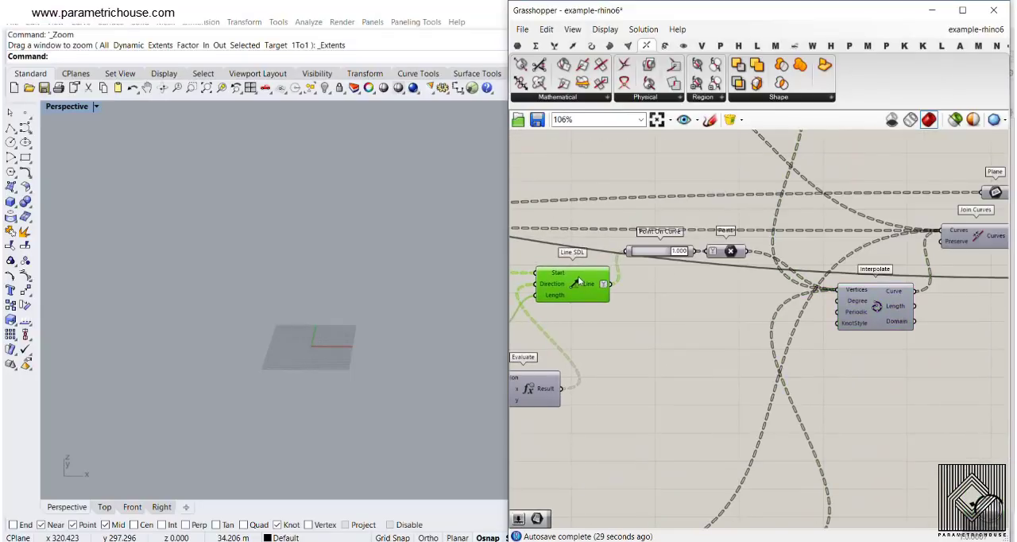
- Turn on the preview of the inner Interpolate curves alone and view them up close
right_click(853, 301)
click(870, 326)
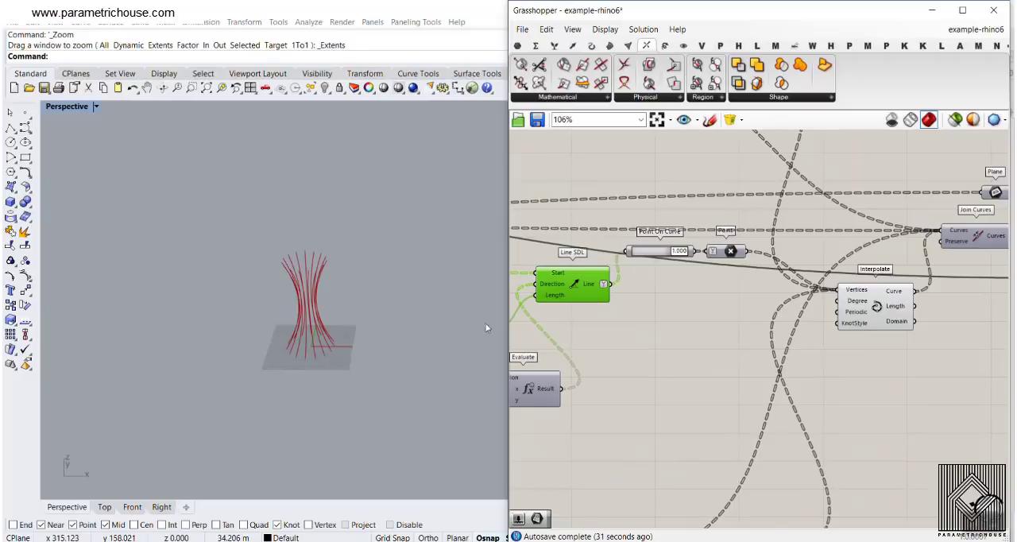
scroll(315, 303, up, 5)
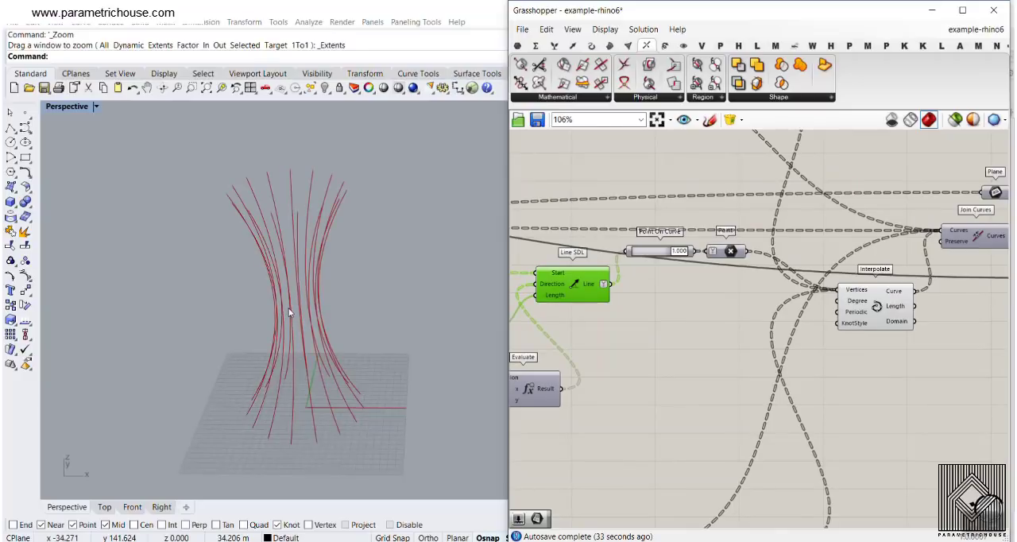
click(334, 188)
text(4)
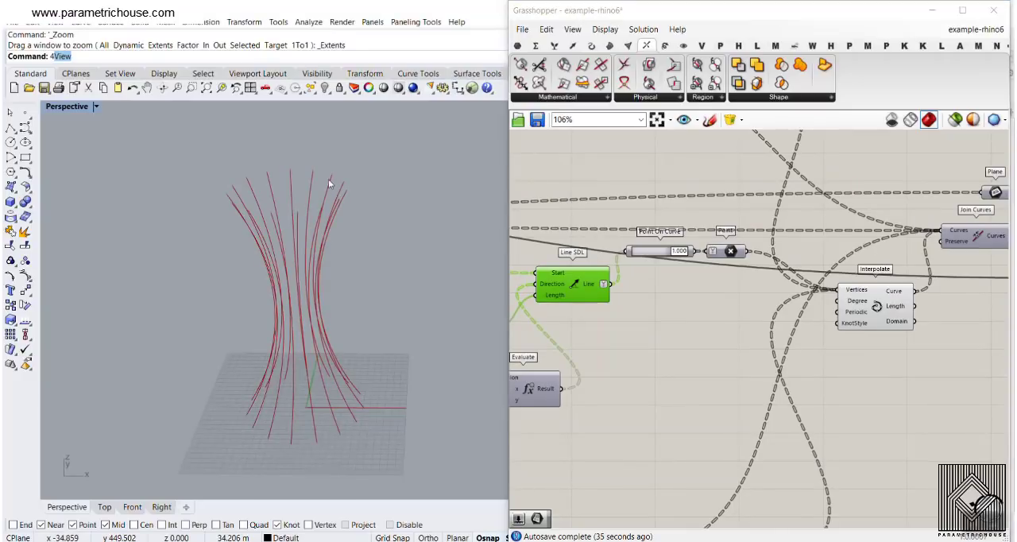
key(BackSpace)
click(330, 181)
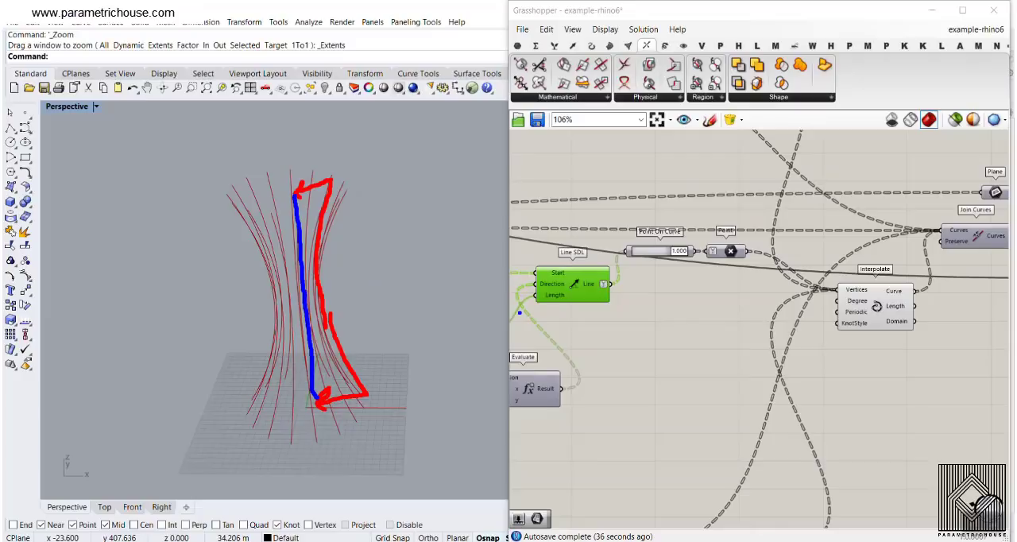
key(Escape)
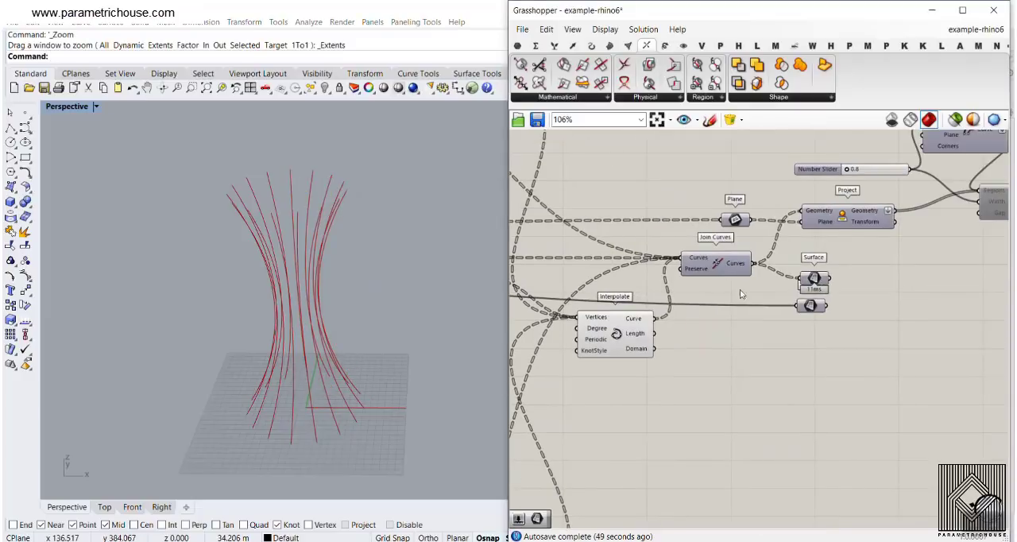
- Hide the inner Interpolate curves and preview the closed rib outlines from Join Curves
right_click(618, 331)
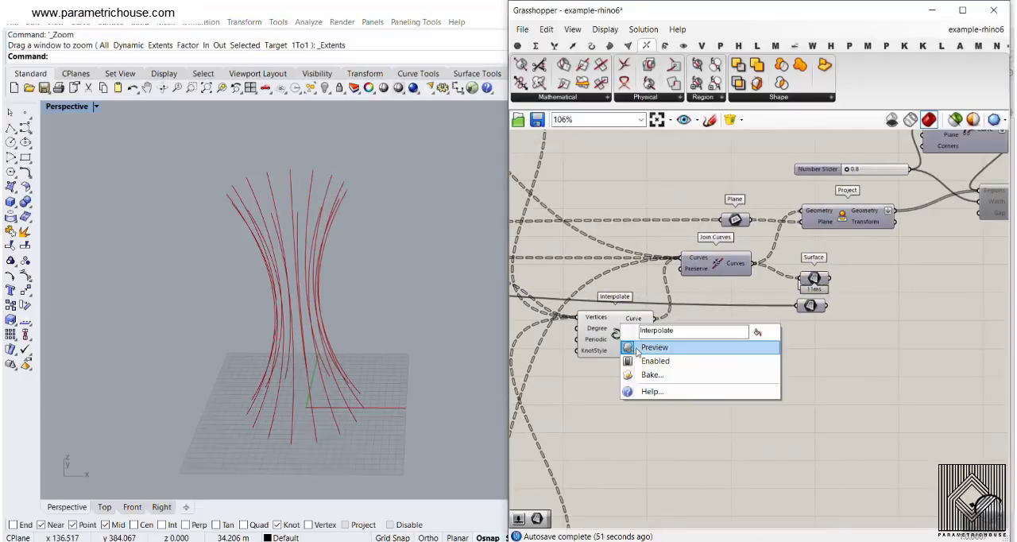
click(637, 348)
right_click(717, 264)
click(747, 284)
right_drag(354, 275, 326, 314)
scroll(814, 295, up, 3)
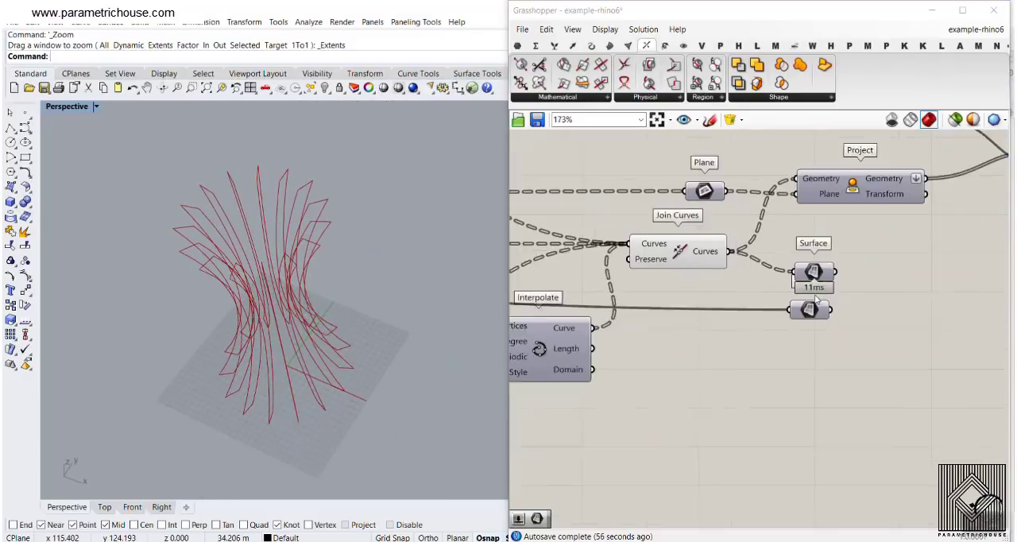
- Preview the ribs as filled surfaces with the Surface parameter connected to Join Curves, and hide them again
right_click(814, 263)
click(837, 283)
right_drag(390, 267, 378, 221)
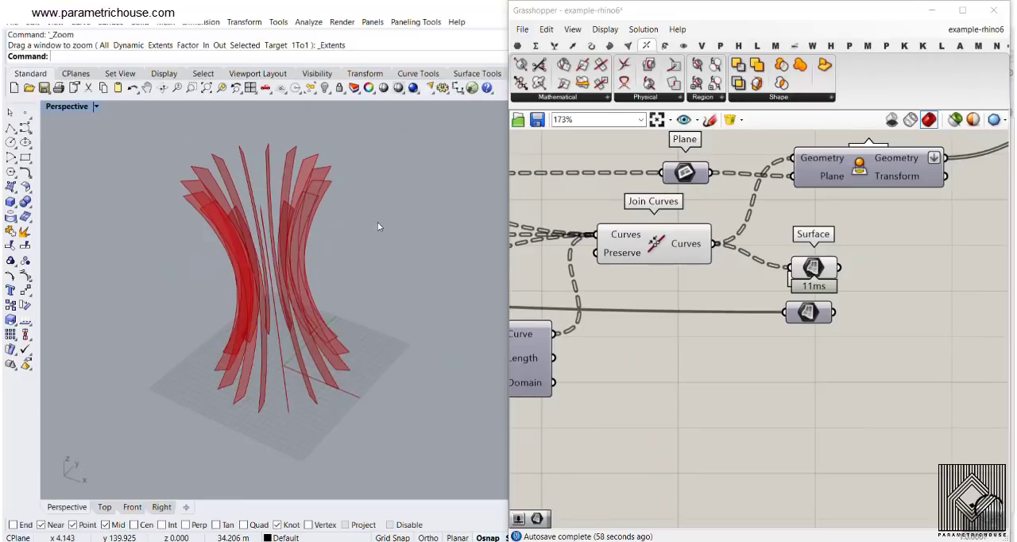
right_click(805, 265)
click(838, 288)
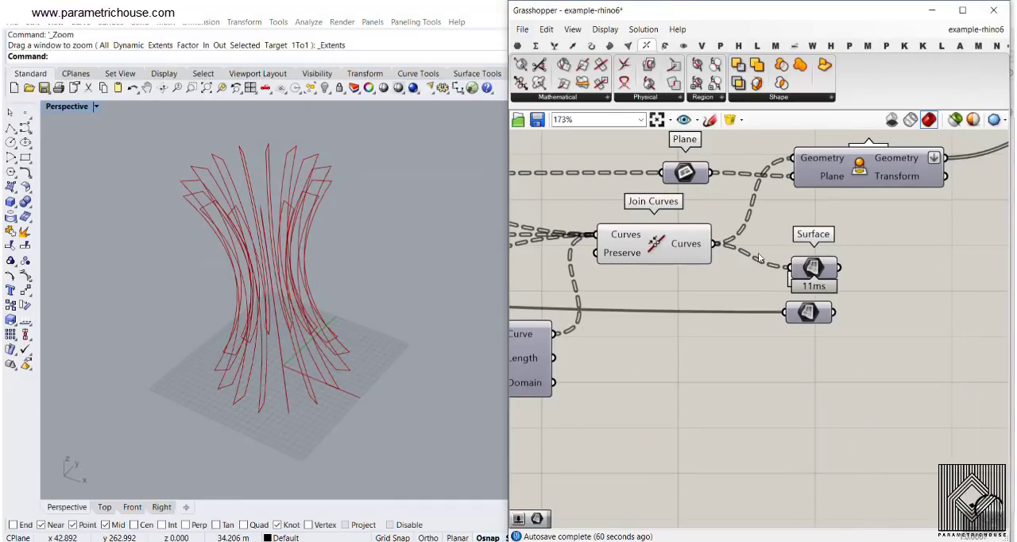
right_drag(367, 255, 305, 312)
scroll(914, 326, down, 3)
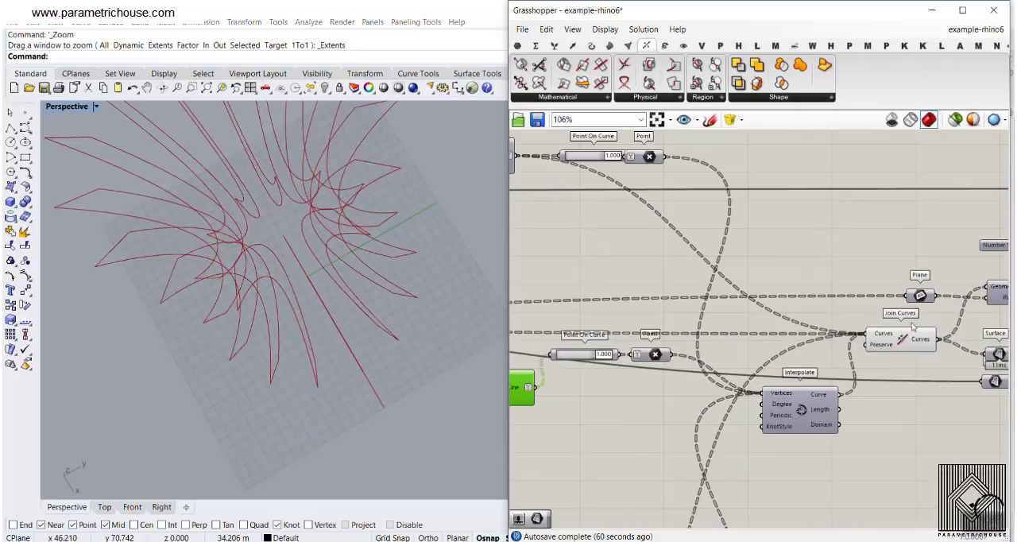
- Turn on the preview of the Plane parameter feeding Project and trace its wire back to the rib Interpolate
right_click(923, 297)
click(874, 313)
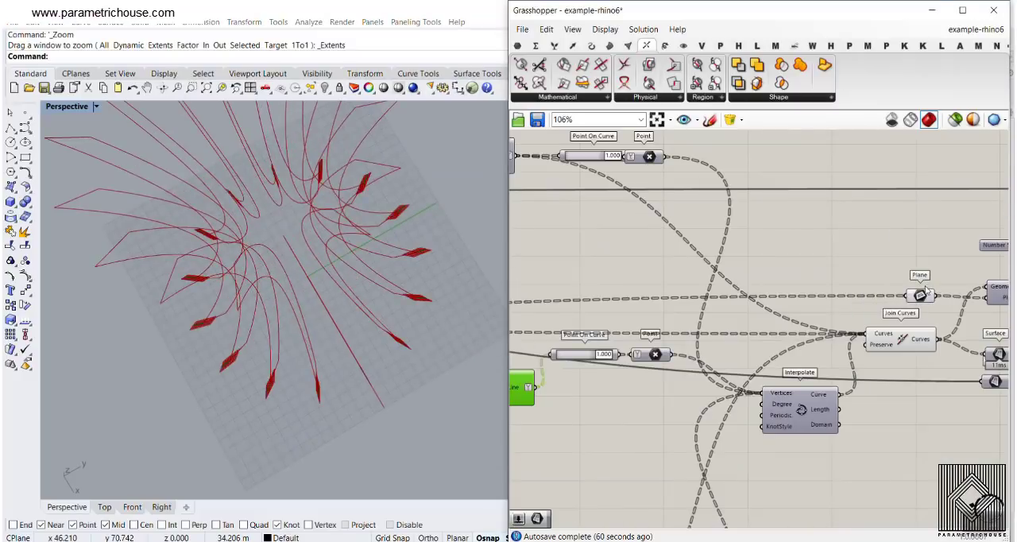
drag(927, 290, 916, 296)
scroll(879, 295, down, 1)
right_drag(853, 294, 940, 288)
scroll(789, 305, down, 5)
scroll(608, 329, up, 5)
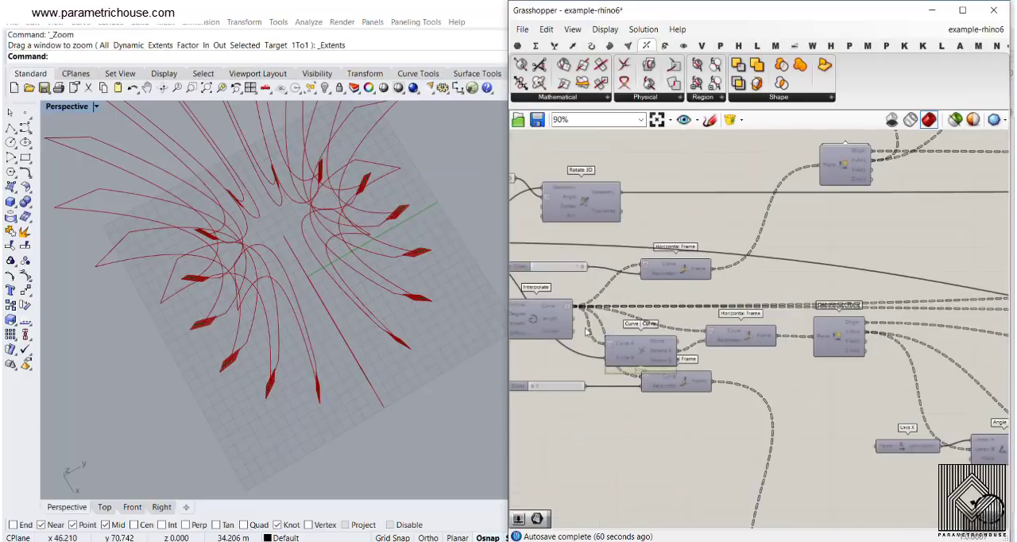
right_drag(548, 325, 688, 315)
scroll(689, 316, up, 2)
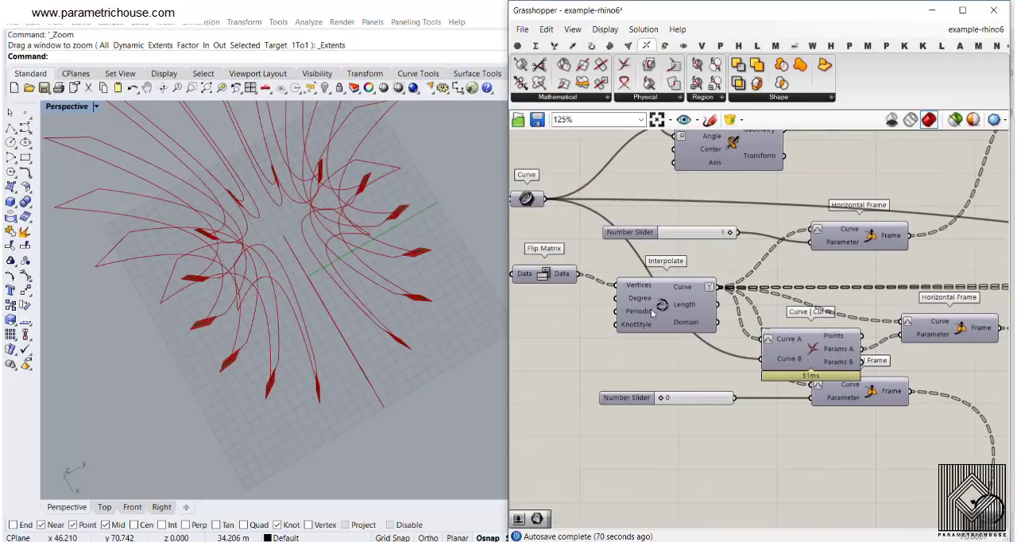
- Inspect the frames at the lower ends of the ribs up close and return to the Project component
right_drag(421, 373, 357, 318)
scroll(379, 440, up, 4)
right_drag(379, 440, 433, 390)
scroll(714, 323, down, 6)
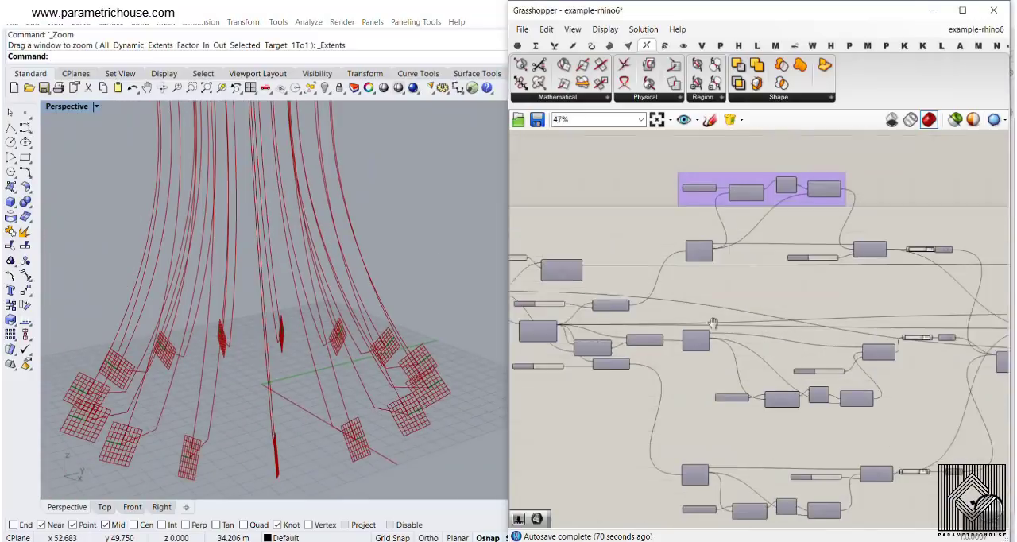
scroll(714, 323, up, 9)
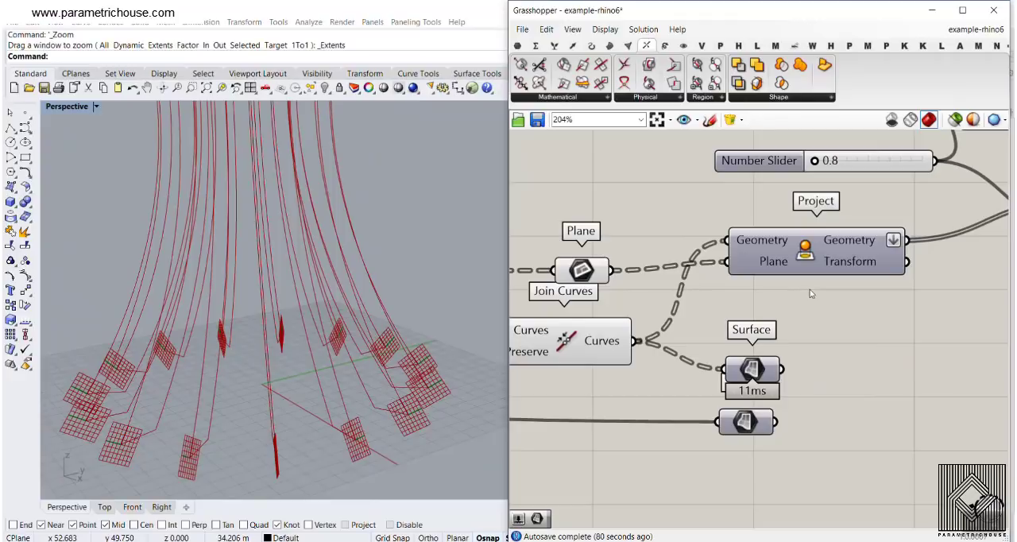
click(295, 352)
scroll(296, 352, down, 5)
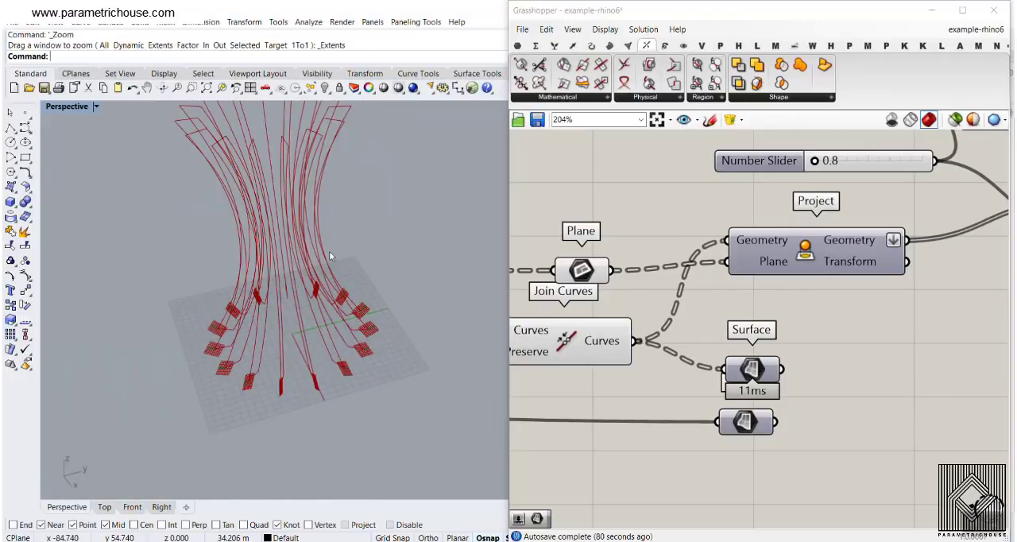
- Hide the Plane and Join Curves previews together and preview only the rib outlines from Project
mouse_move(777, 258)
mouse_down()
mouse_move(763, 275)
mouse_move(775, 260)
mouse_up()
drag(641, 240, 545, 363)
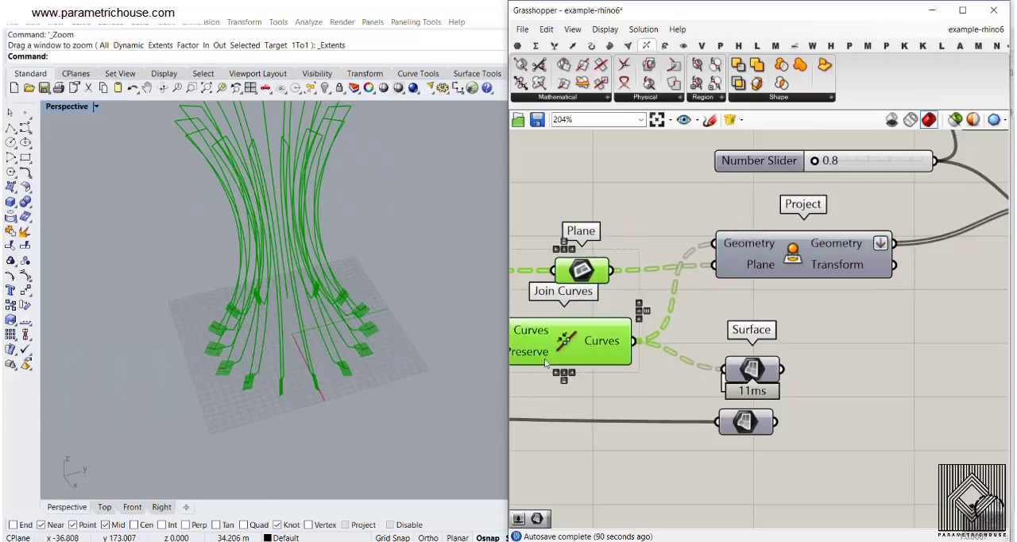
right_click(606, 204)
click(629, 218)
right_click(809, 260)
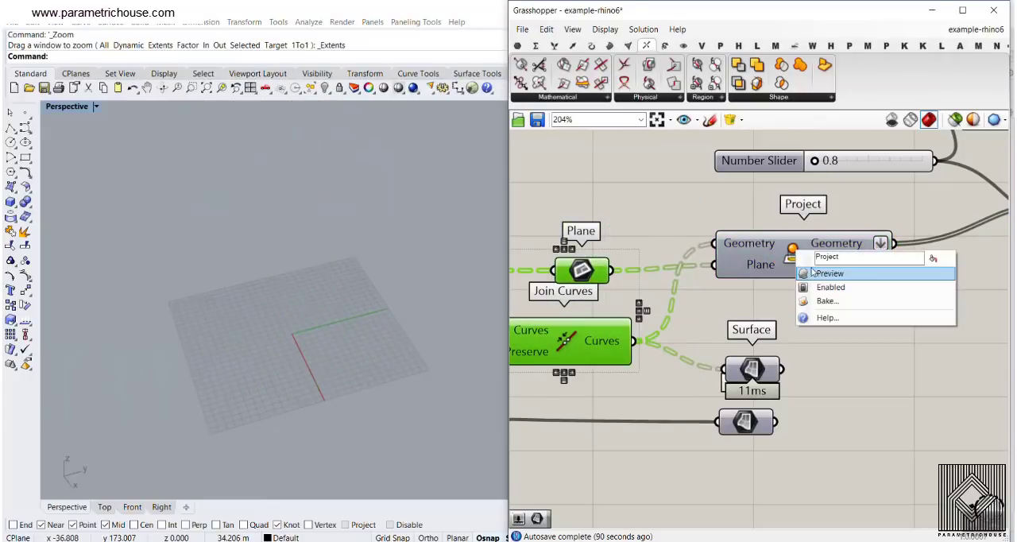
click(817, 273)
right_drag(469, 262, 395, 296)
- Examine the Region Slits inputs and trace the Offset Curve input back to Rotate 3D and the middle circle's Curve
scroll(698, 384, down, 3)
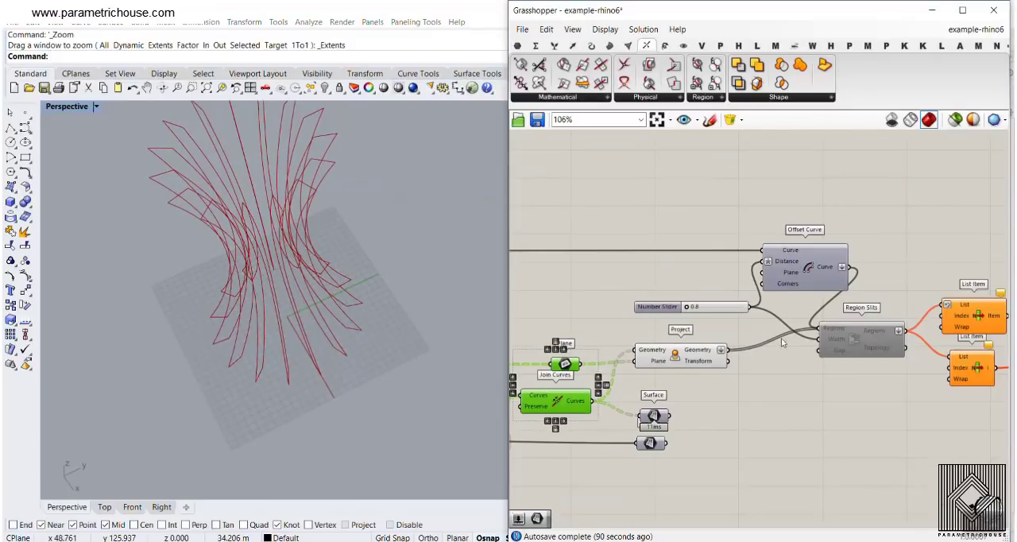
scroll(735, 310, up, 2)
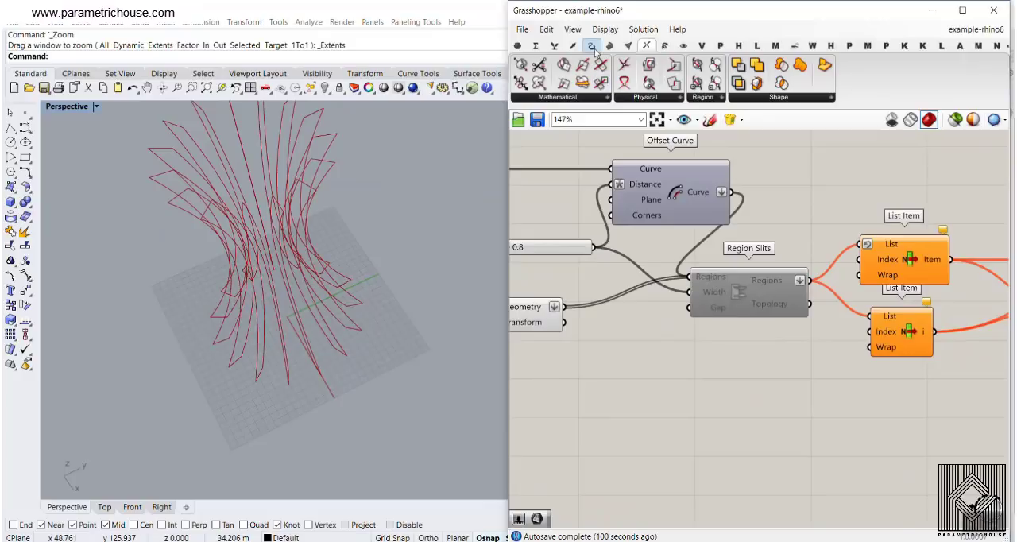
click(783, 97)
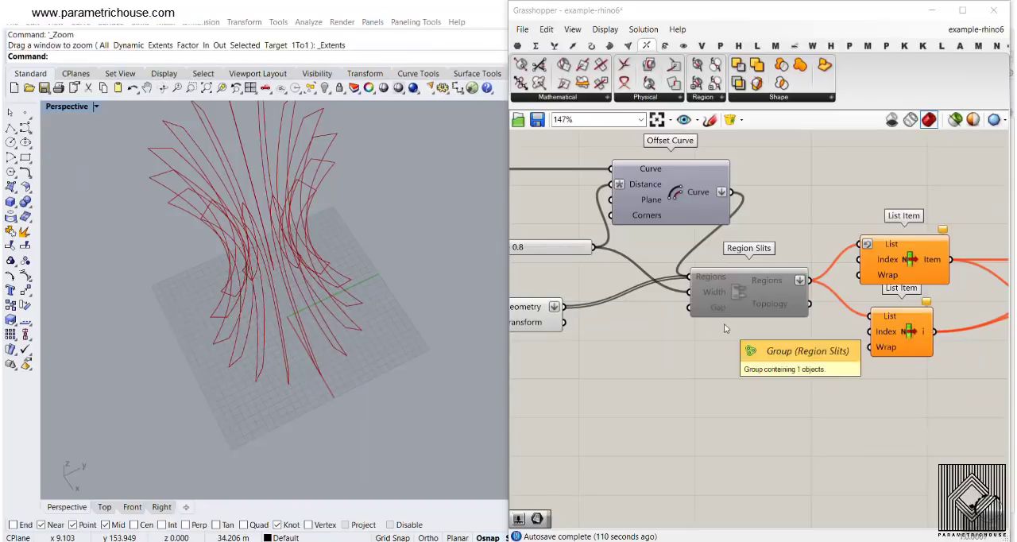
scroll(756, 302, down, 6)
right_drag(756, 302, 902, 312)
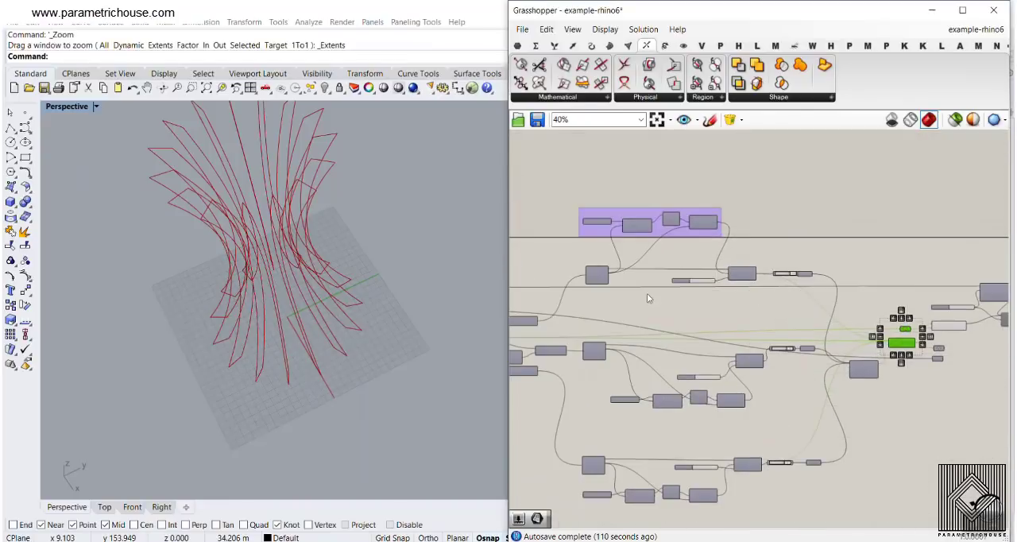
right_drag(649, 297, 906, 304)
scroll(699, 303, up, 5)
right_drag(678, 269, 867, 253)
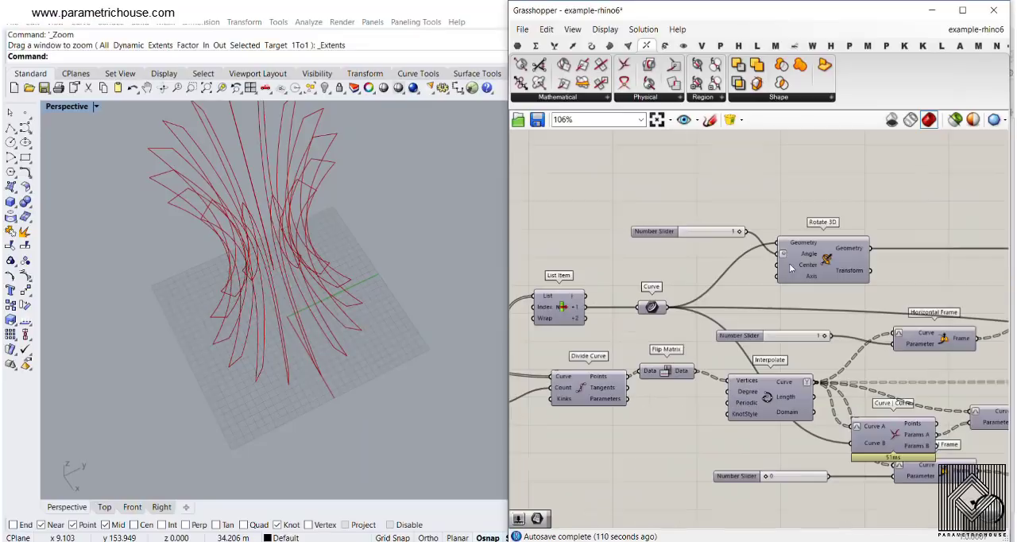
scroll(666, 318, up, 4)
- Follow the definition forward past Join Curves and Project, and enable the Region Slits component
scroll(644, 295, down, 9)
scroll(639, 292, down, 4)
right_drag(811, 313, 641, 322)
scroll(641, 322, up, 9)
click(601, 338)
right_drag(670, 246, 748, 255)
scroll(747, 255, up, 4)
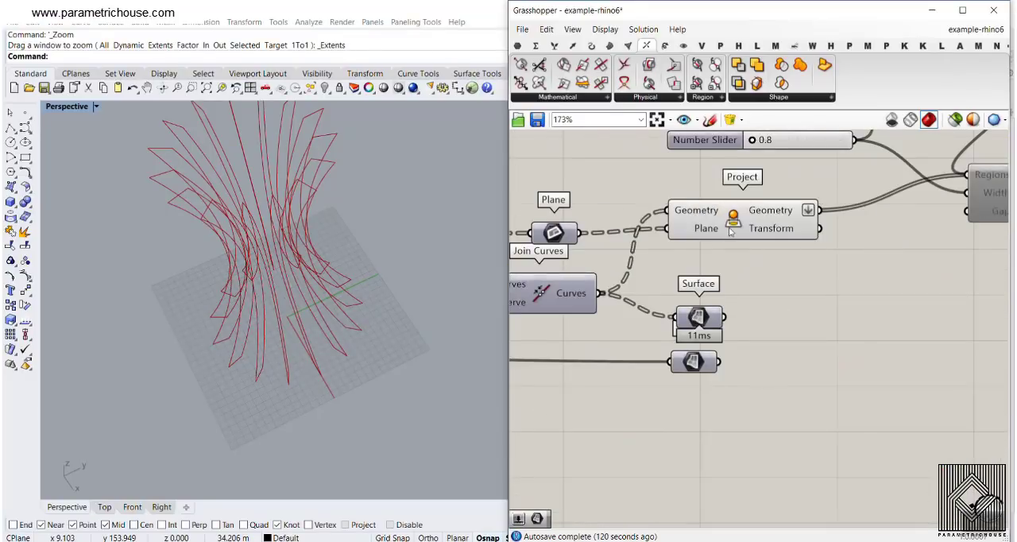
right_drag(934, 238, 766, 262)
right_drag(856, 208, 729, 255)
right_click(729, 256)
click(747, 282)
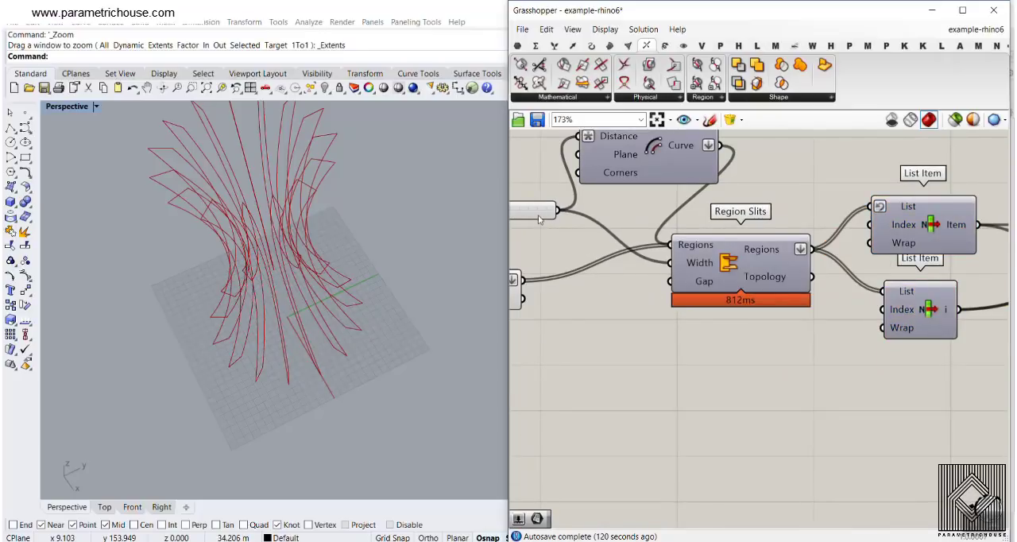
- Turn on the Region Slits preview and inspect the slits where the ribs cross the middle disc
right_drag(539, 219, 576, 225)
right_click(818, 272)
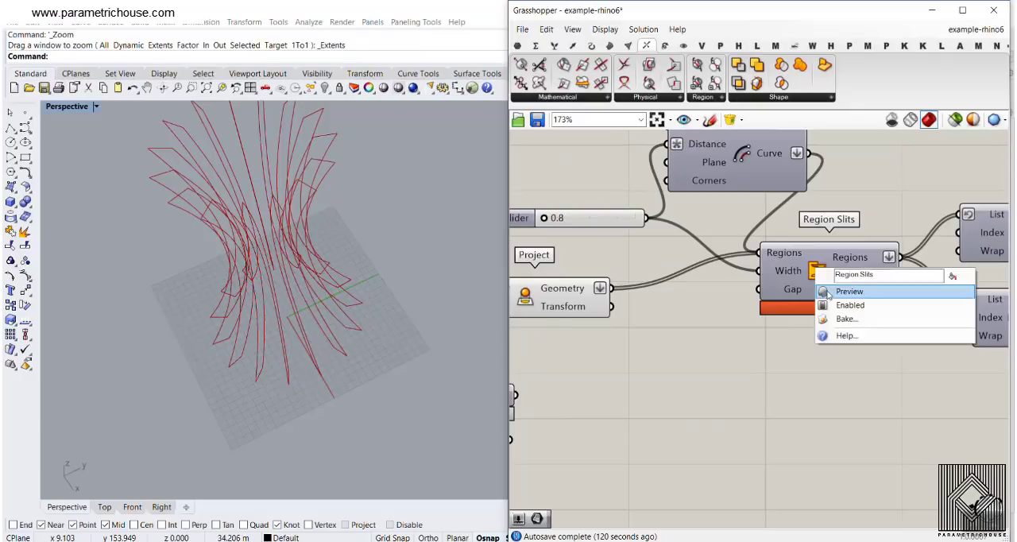
click(845, 291)
click(821, 278)
right_drag(340, 262, 329, 283)
scroll(329, 284, up, 4)
click(635, 373)
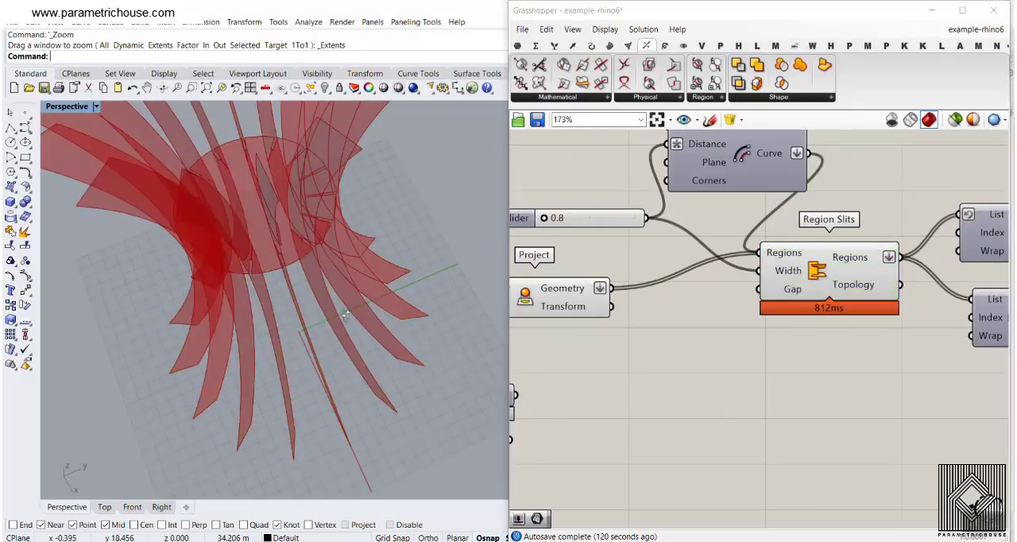
right_drag(369, 332, 422, 278)
scroll(335, 278, up, 5)
right_drag(336, 278, 303, 307)
scroll(344, 328, down, 4)
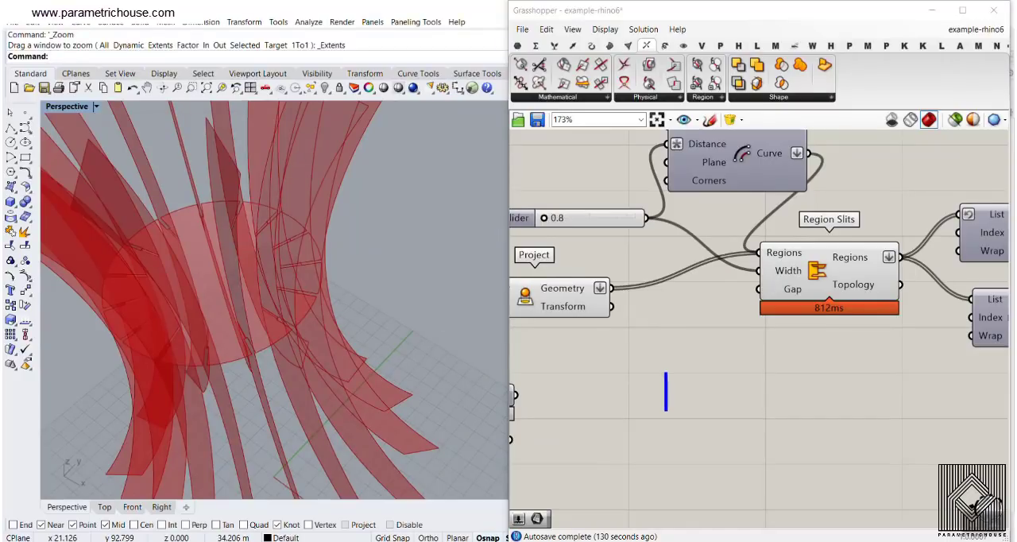
text(2)
drag(701, 387, 751, 335)
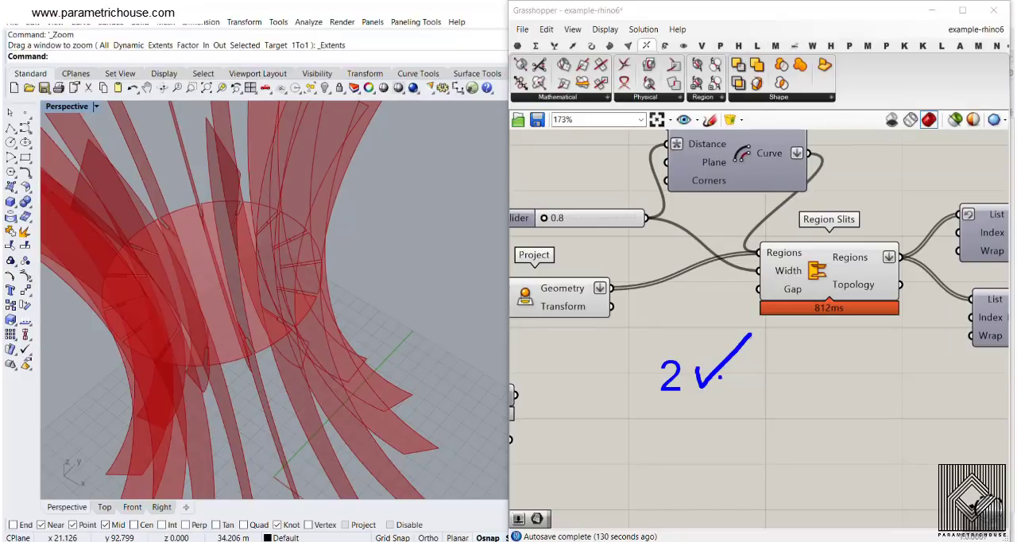
key(Escape)
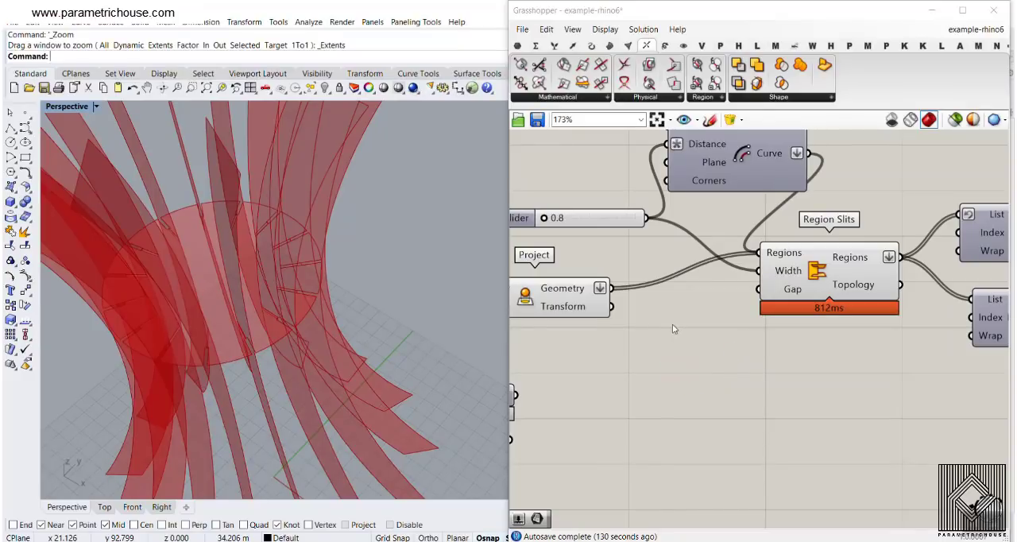
- Select the Curve parameter after List Item to highlight the middle circle against the slotted disc, and examine the Rotate 3D it feeds
scroll(640, 270, down, 8)
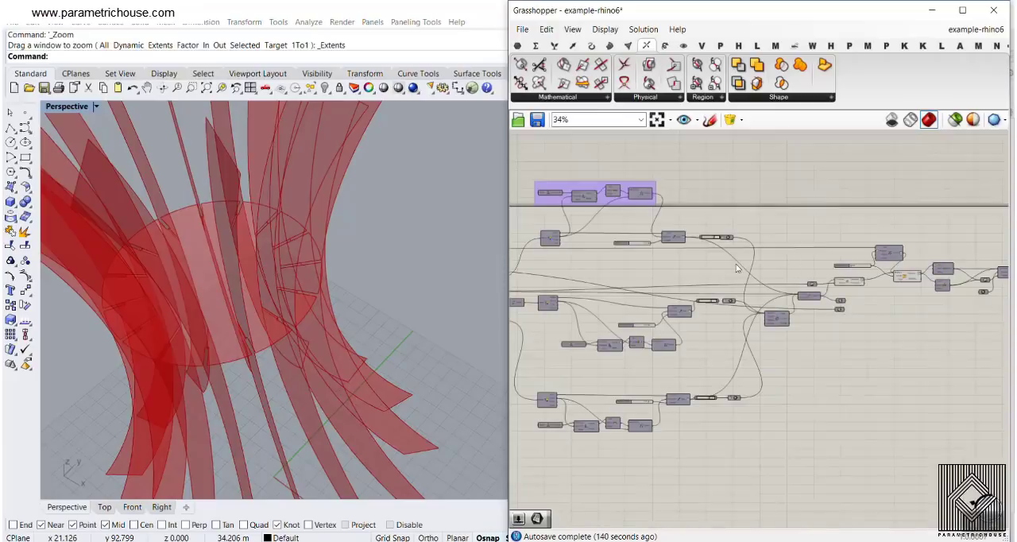
scroll(657, 280, up, 7)
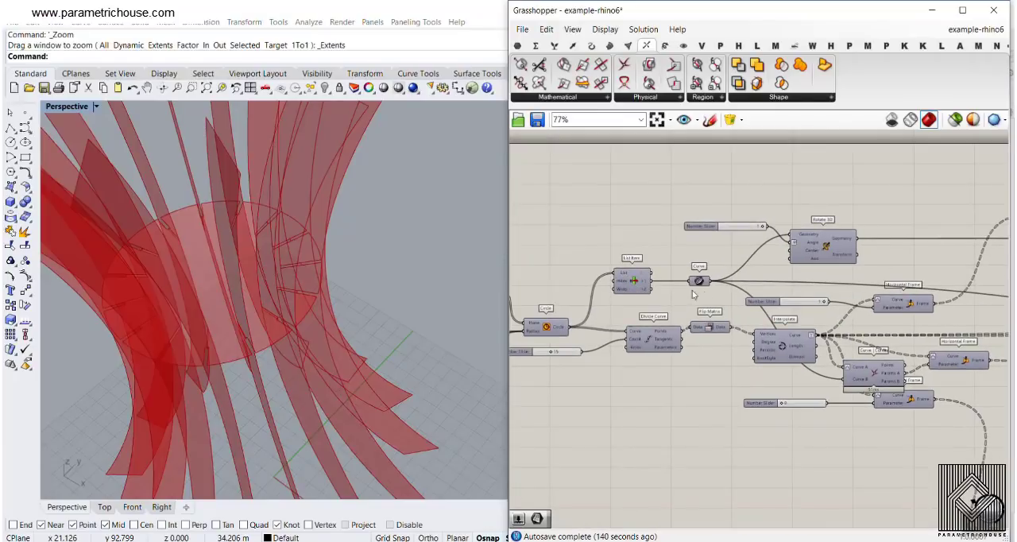
right_click(697, 274)
click(703, 277)
scroll(280, 267, up, 4)
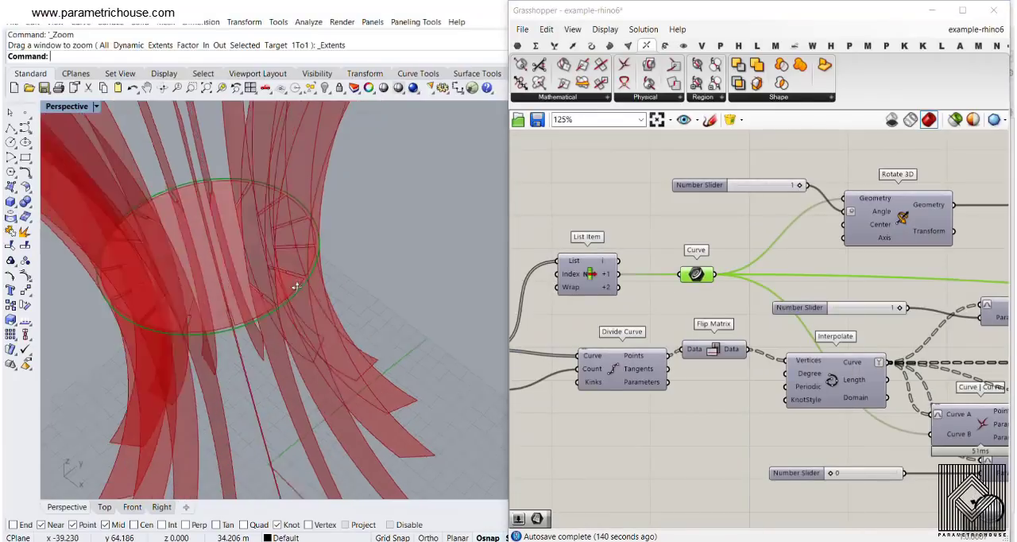
scroll(320, 334, down, 5)
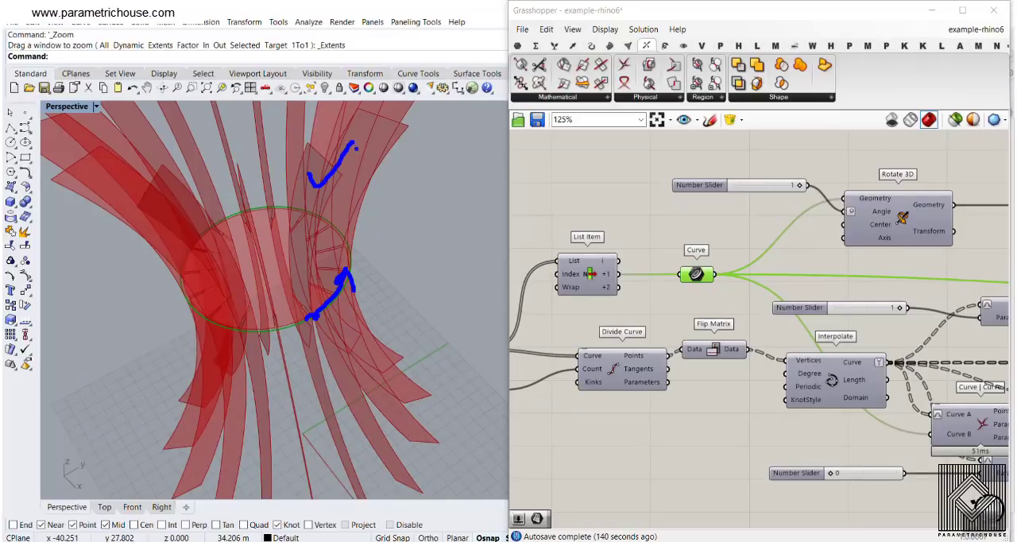
key(Escape)
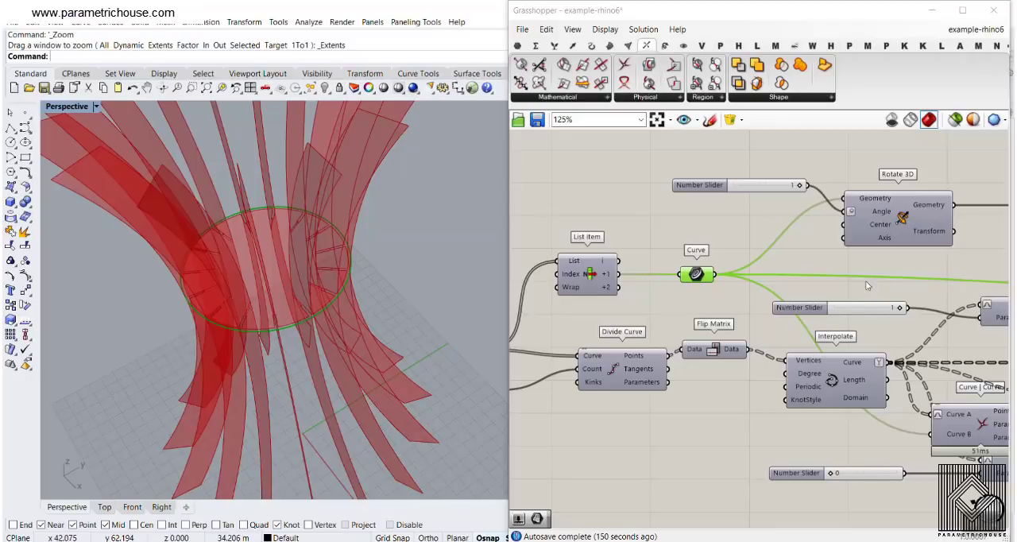
right_drag(873, 219, 766, 266)
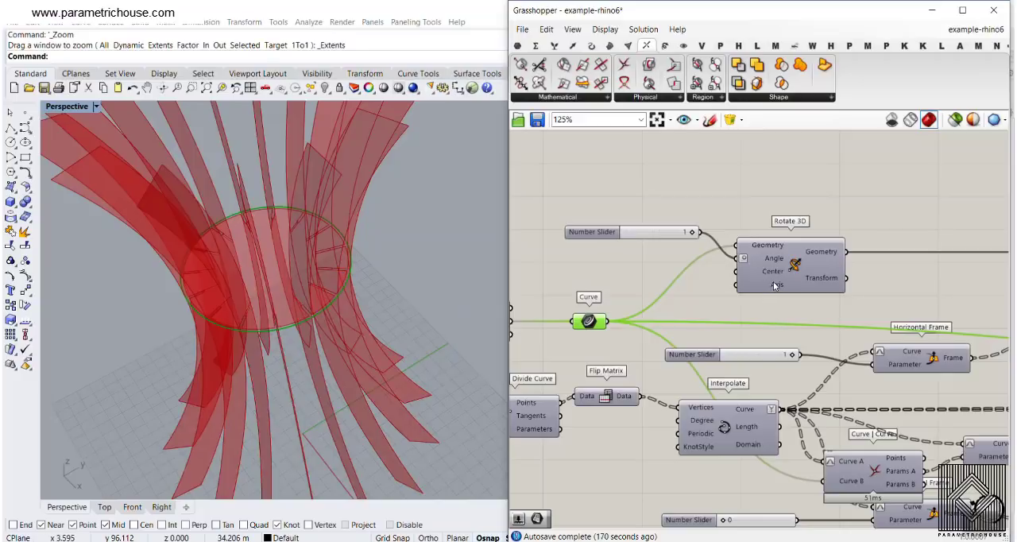
scroll(316, 280, up, 5)
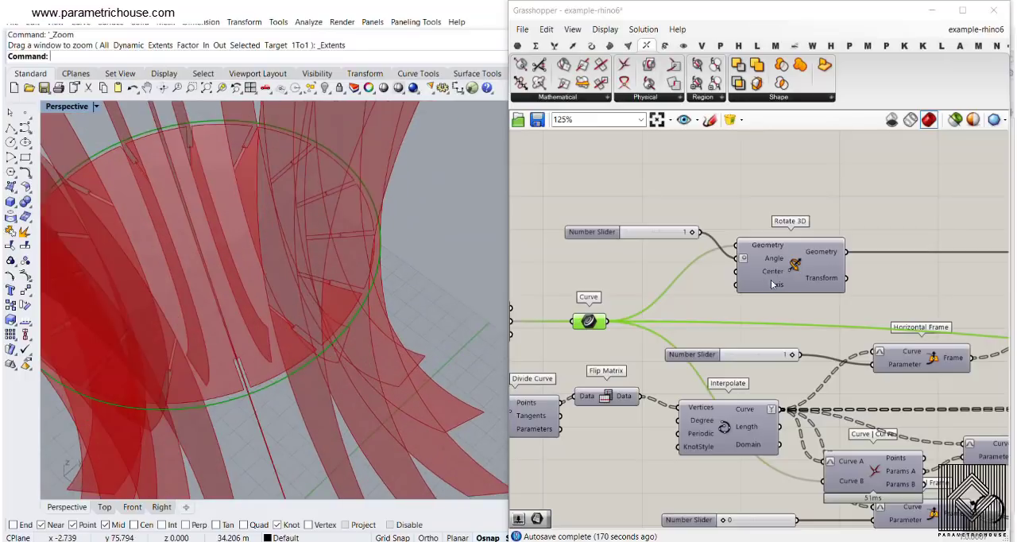
- Preview the Rotate 3D result against the middle circle, and turn its preview back off
right_click(795, 264)
click(829, 286)
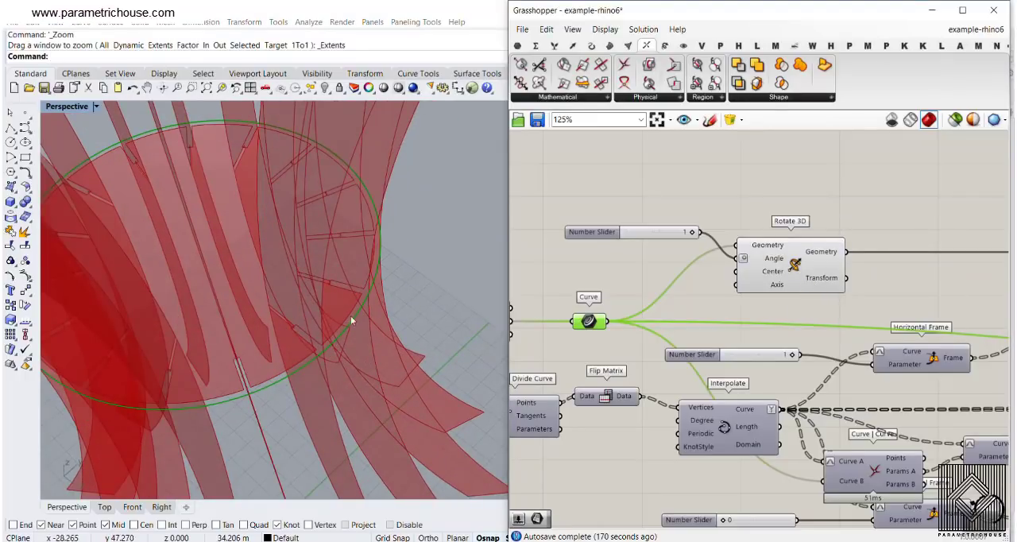
scroll(688, 236, down, 4)
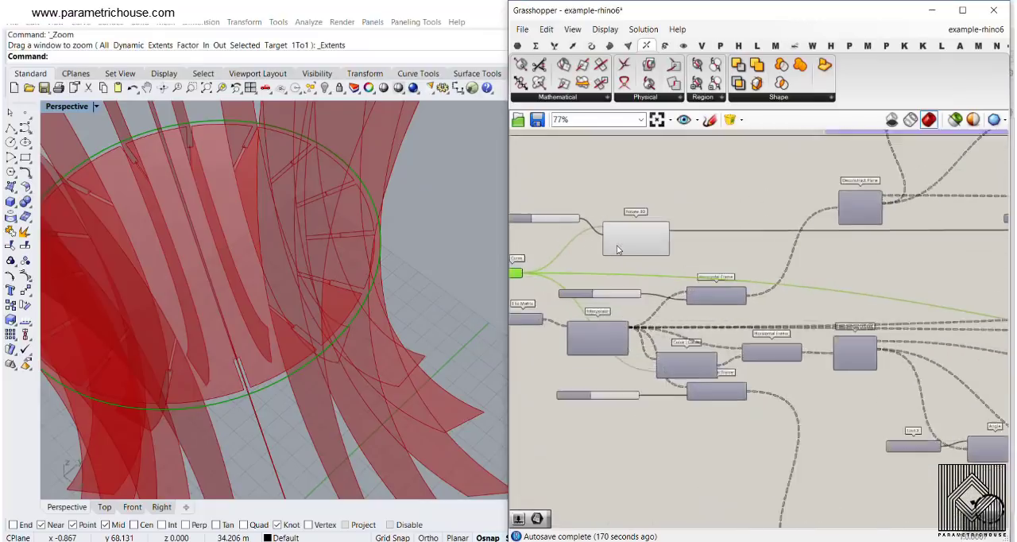
right_click(646, 235)
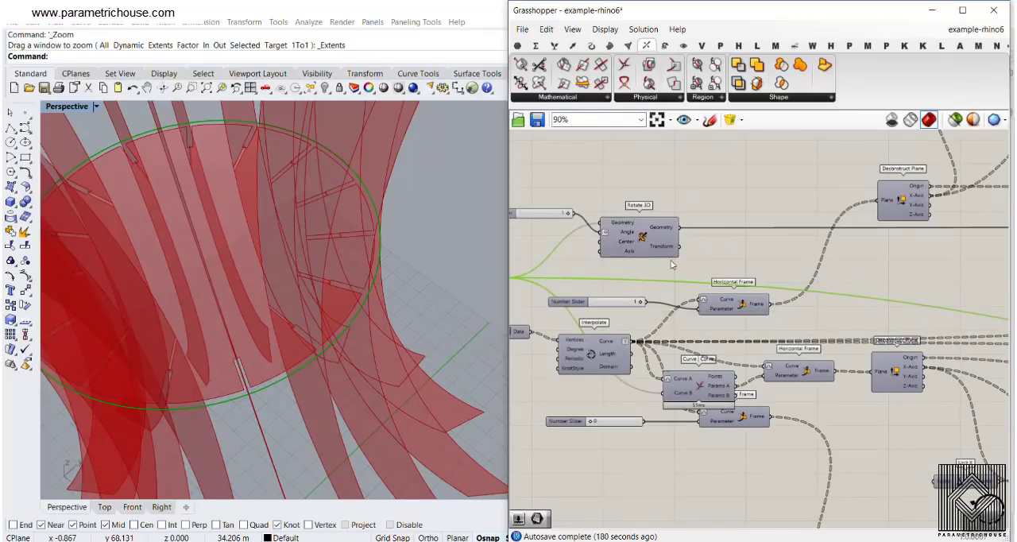
- Turn off the preview of the middle circle's Curve parameter
right_drag(594, 273, 686, 259)
right_click(594, 264)
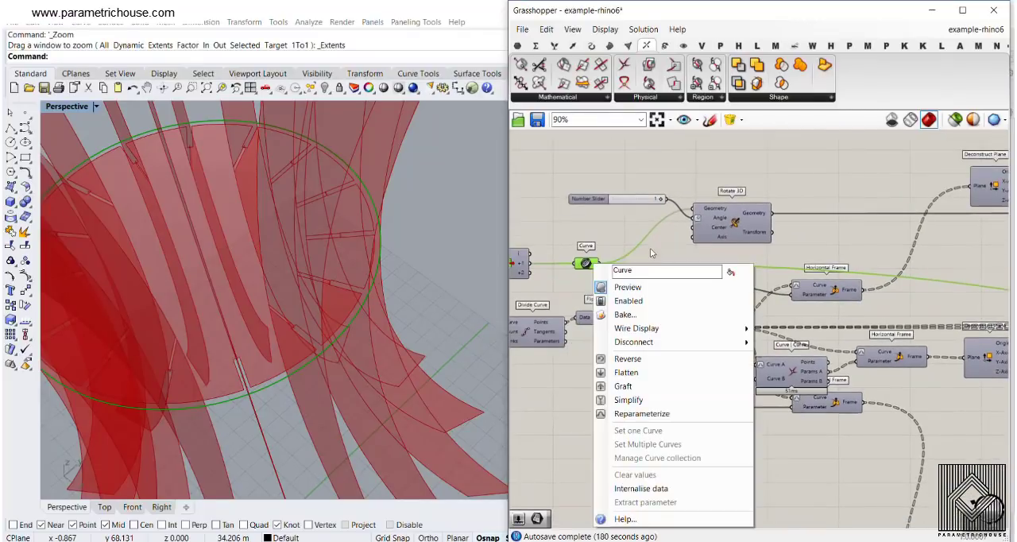
click(628, 288)
- Turn on the Offset Curve preview and select the component to inspect its curve where the ribs meet the disc
scroll(849, 230, down, 2)
right_drag(858, 250, 703, 284)
scroll(818, 239, up, 3)
right_click(824, 234)
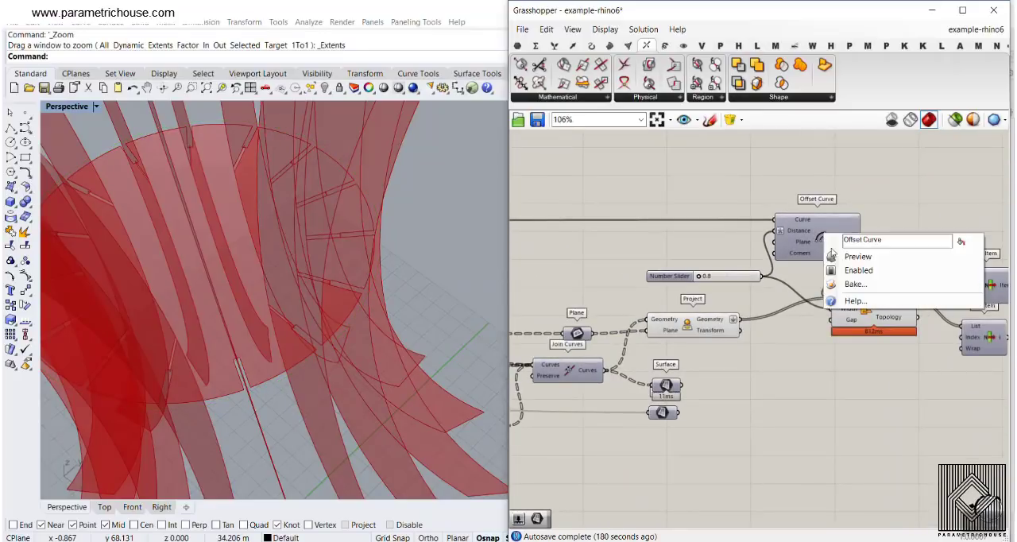
click(838, 260)
scroll(435, 291, up, 3)
click(803, 229)
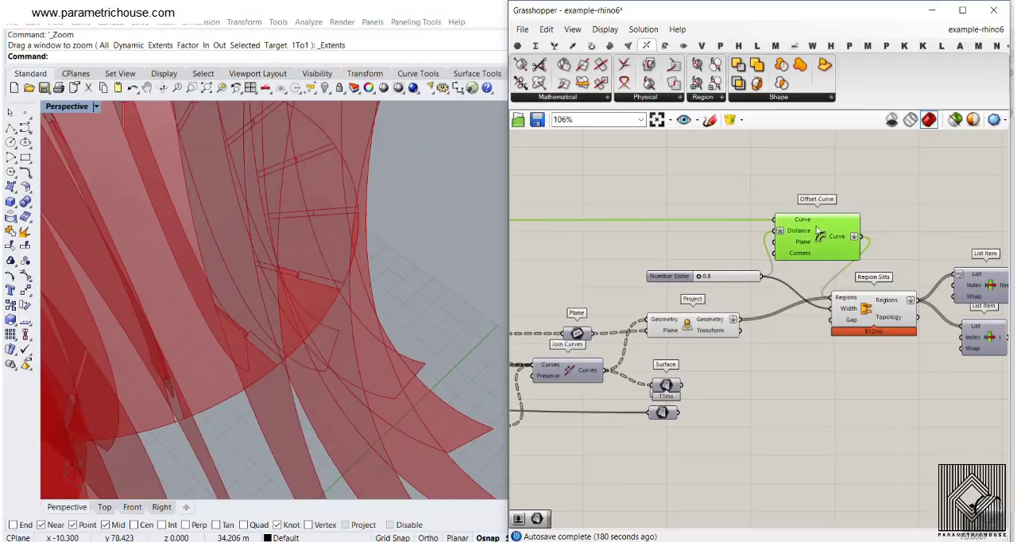
right_drag(244, 294, 436, 181)
scroll(436, 177, up, 4)
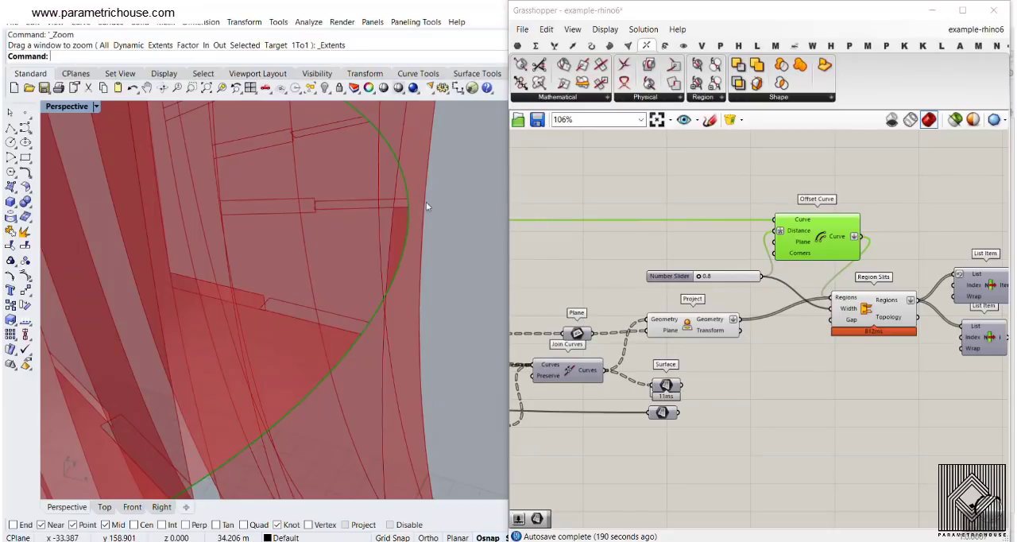
- Turn off the Offset Curve preview and look over the slotted ribs and disc
right_click(824, 239)
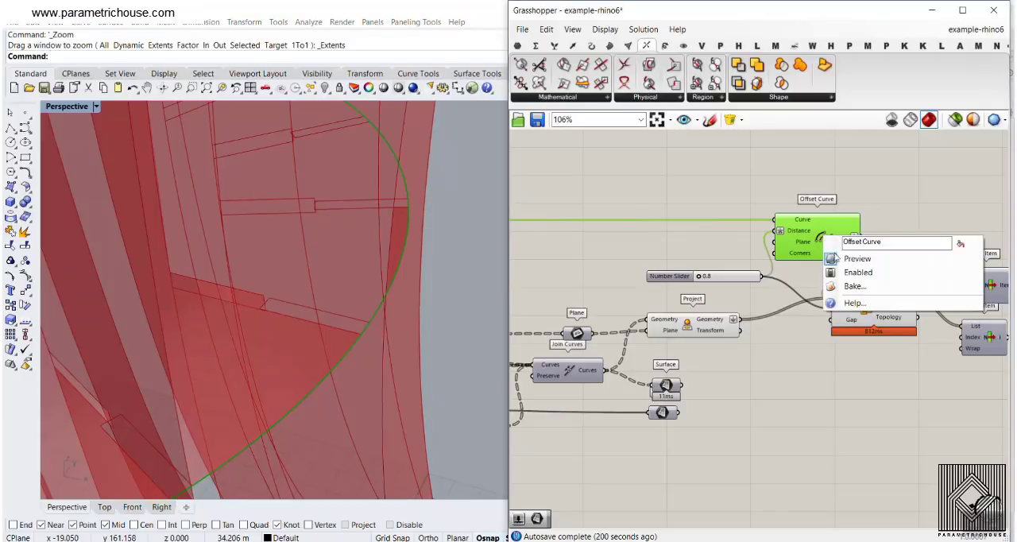
click(852, 259)
right_drag(479, 266, 379, 261)
scroll(404, 272, down, 3)
scroll(404, 273, down, 3)
- Try baking the Region Slits result, inspect the baked lamp from several sides, and undo the bake
right_drag(885, 292, 789, 258)
right_click(793, 266)
click(823, 288)
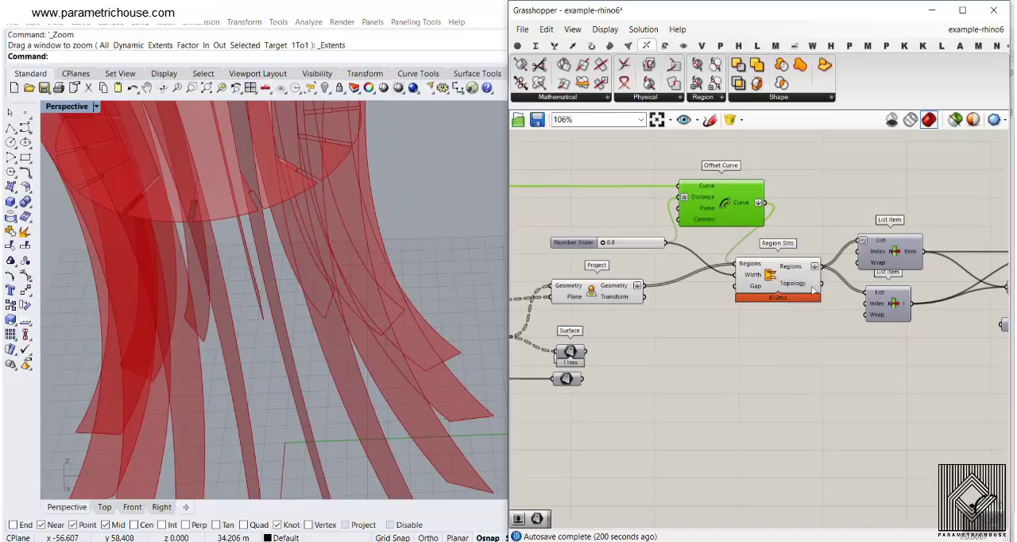
click(824, 408)
scroll(248, 240, down, 3)
right_drag(248, 240, 326, 228)
drag(294, 239, 374, 253)
right_drag(378, 340, 298, 327)
scroll(299, 327, down, 3)
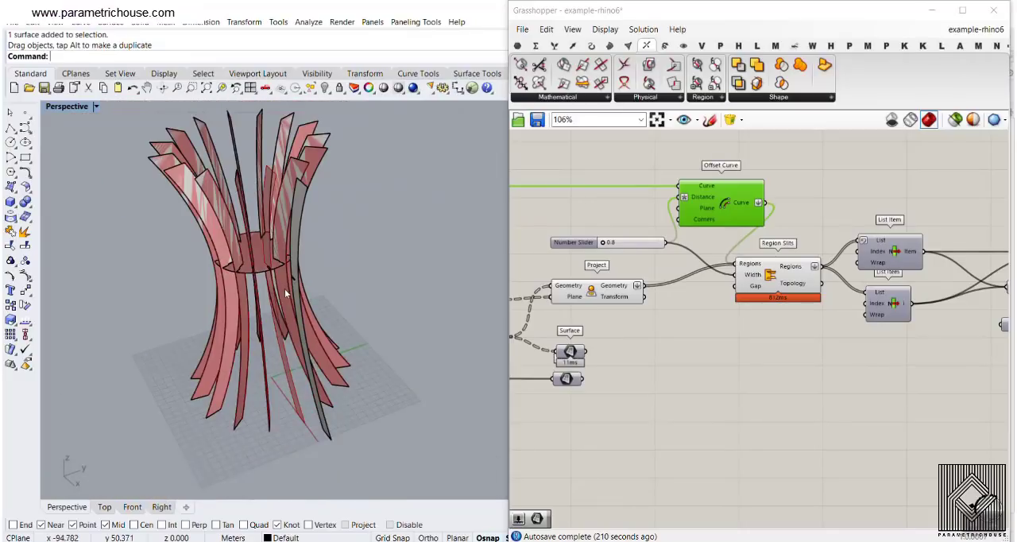
key(ctrl+z)
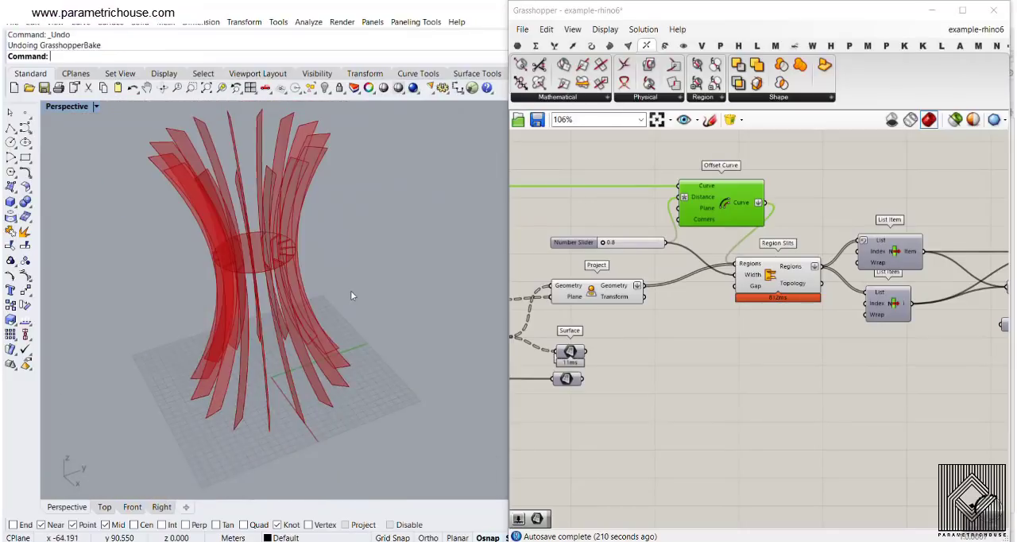
- Turn off the Region Slits preview, and disable the preview of the components around it to clear the viewport
right_click(771, 281)
click(803, 297)
scroll(803, 318, down, 5)
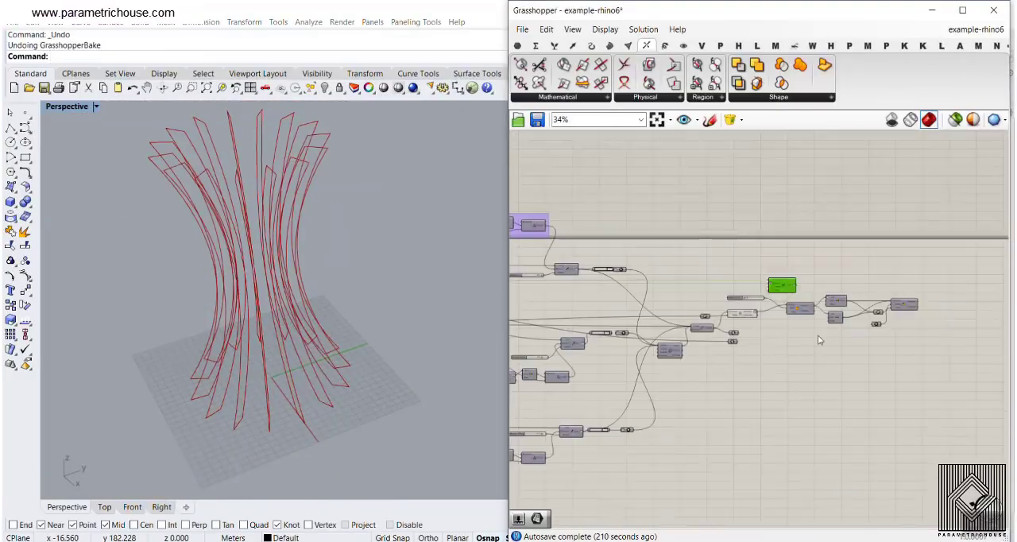
drag(818, 366, 655, 253)
middle_click(722, 209)
click(766, 228)
click(819, 318)
right_drag(820, 317, 686, 326)
- Turn on the preview of the lower List Item after Region Slits and inspect the single slotted rib
scroll(686, 325, up, 5)
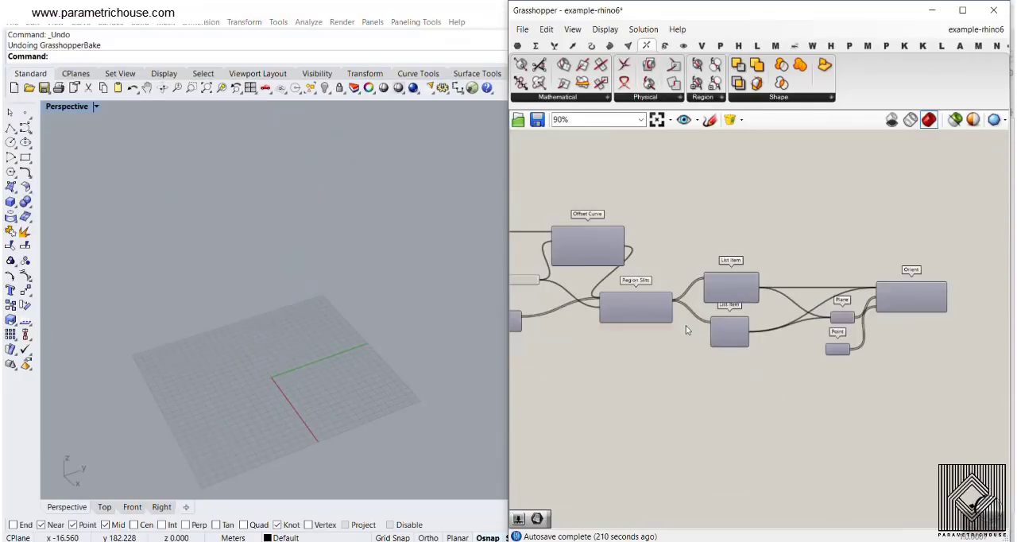
scroll(686, 326, up, 4)
right_click(746, 247)
right_click(744, 346)
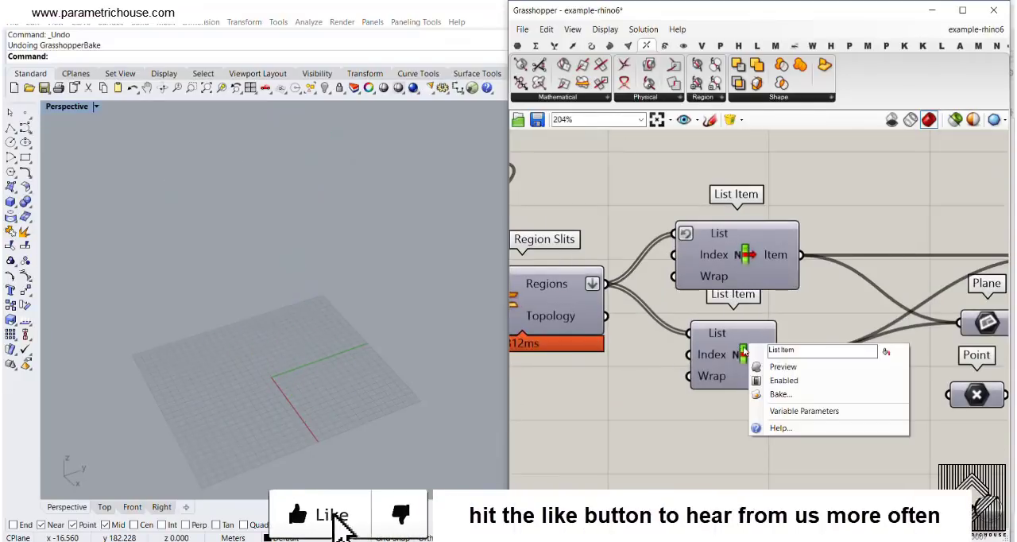
click(782, 367)
click(741, 358)
right_drag(320, 300, 373, 259)
scroll(372, 259, up, 3)
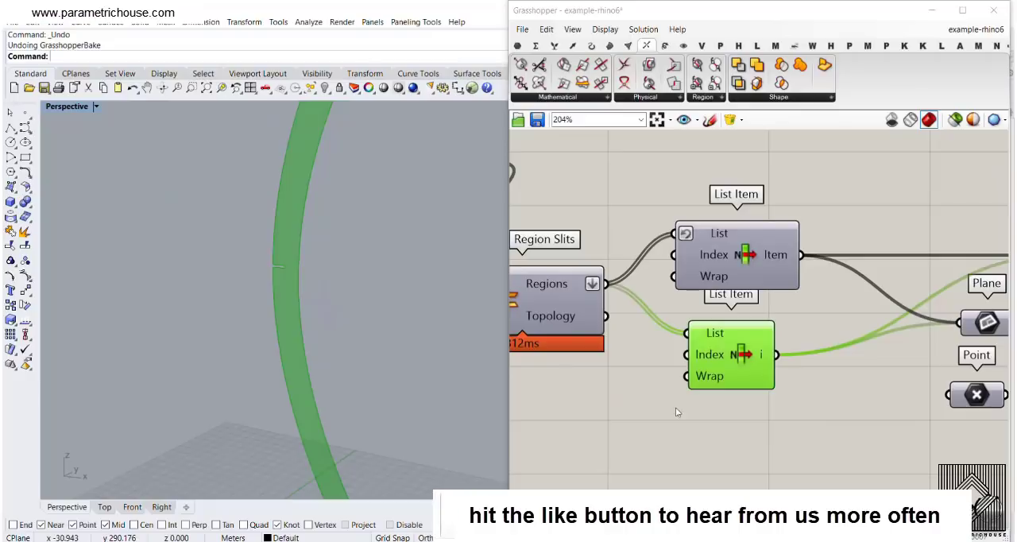
click(676, 412)
- Trace the definition back to the circle's Divide Curve and its count slider, and return to the two List Items
right_drag(672, 306, 584, 350)
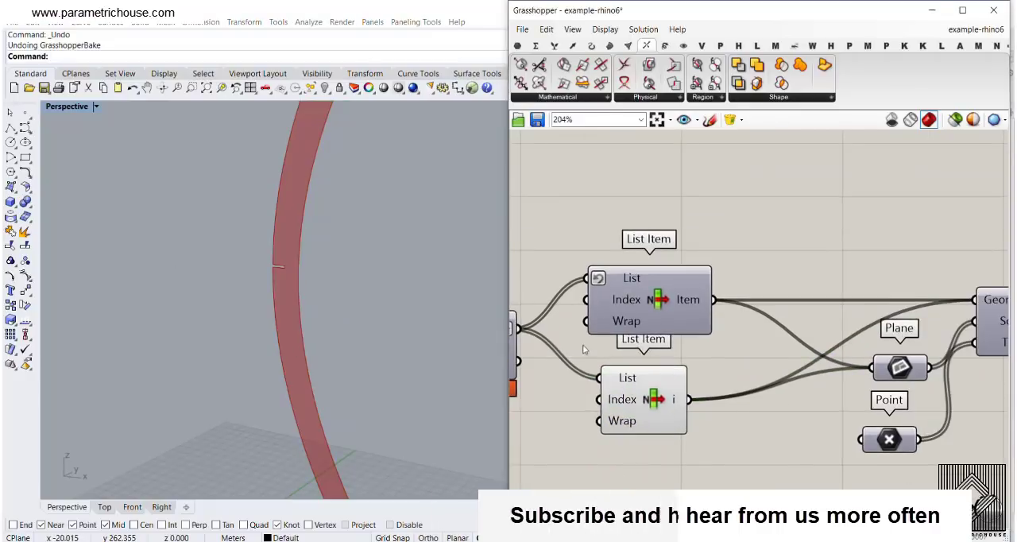
scroll(318, 300, down, 3)
scroll(858, 331, down, 5)
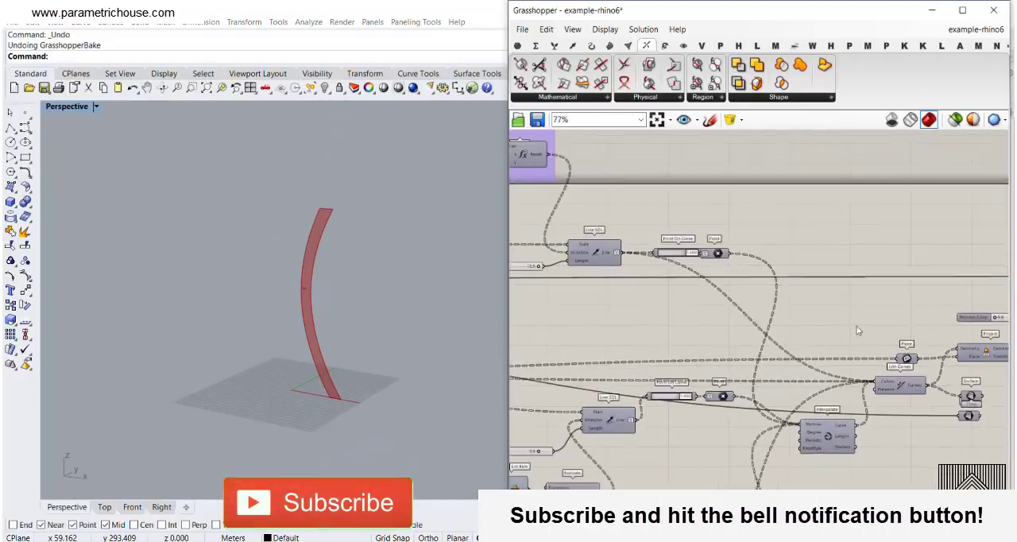
scroll(858, 330, down, 3)
right_drag(642, 335, 829, 327)
scroll(647, 360, up, 3)
right_drag(683, 344, 870, 335)
scroll(674, 321, up, 2)
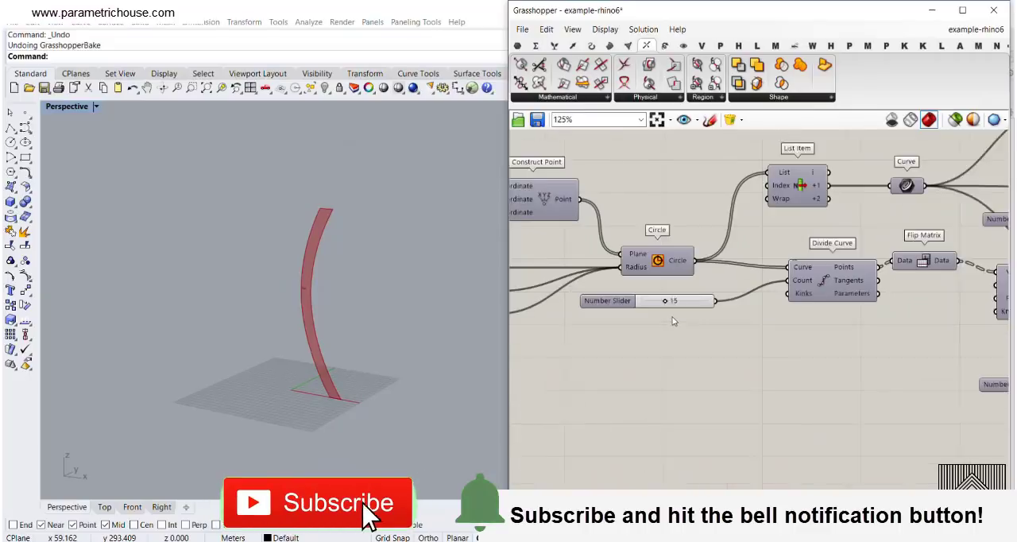
scroll(677, 307, down, 6)
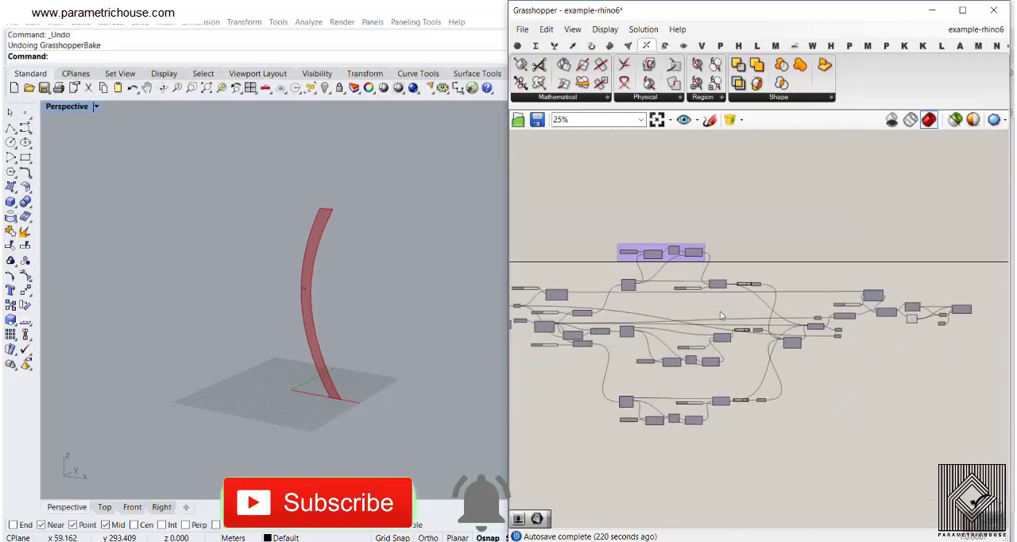
scroll(721, 315, up, 8)
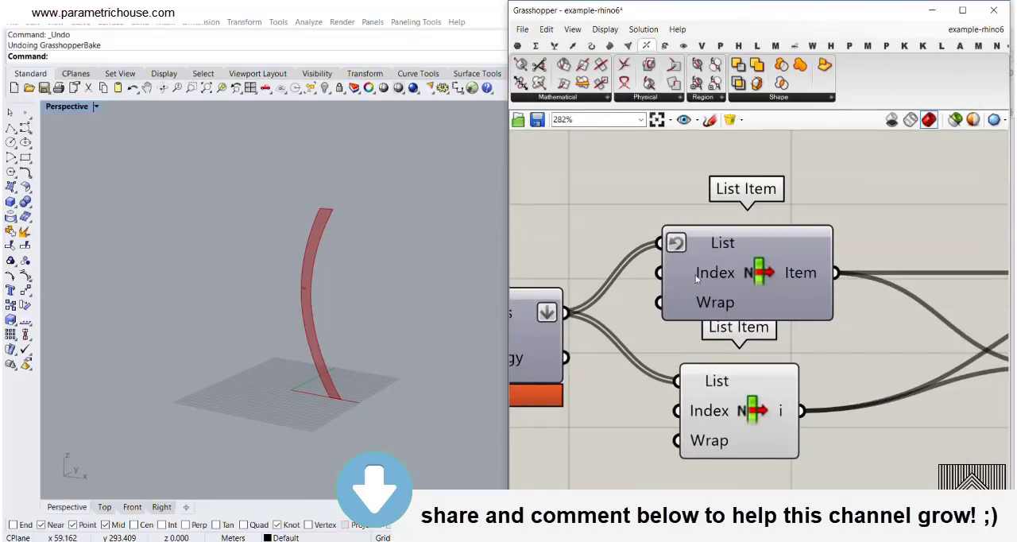
- Turn on the preview of the upper List Item and inspect the slotted middle disc beside the rib
right_click(768, 267)
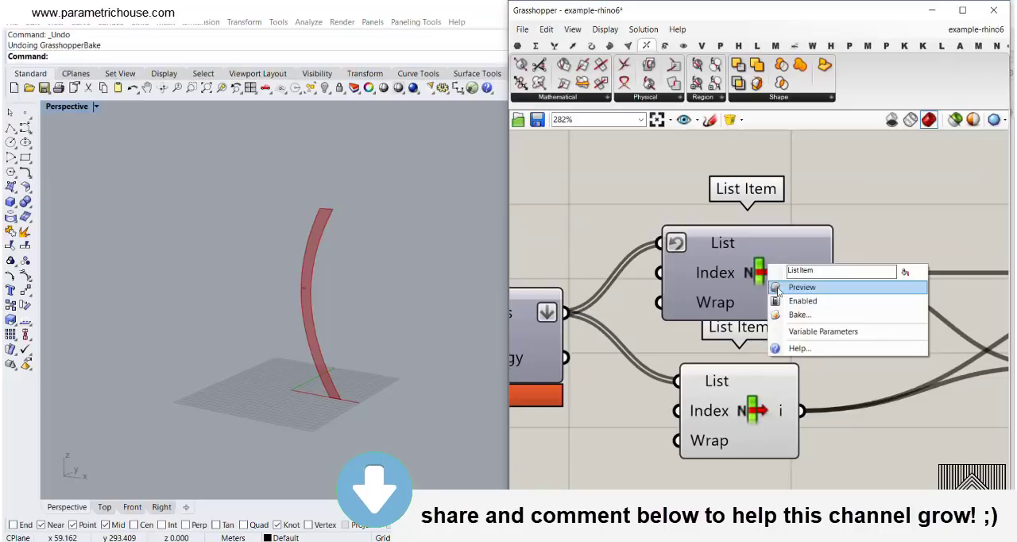
click(777, 288)
scroll(303, 336, up, 5)
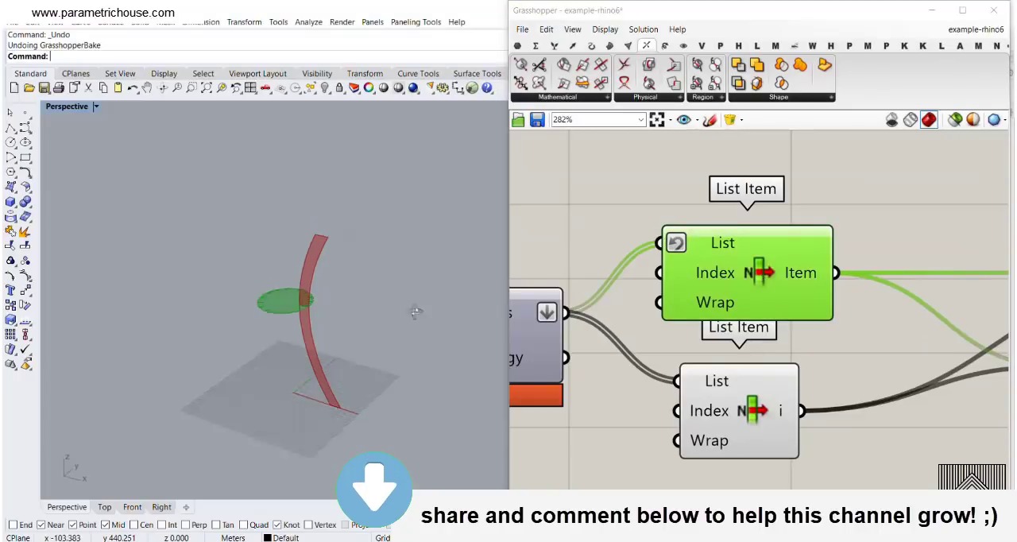
click(809, 345)
- Turn on the preview of the Plane parameter feeding Orient and examine the source planes on the rib and disc
scroll(809, 345, down, 3)
click(710, 246)
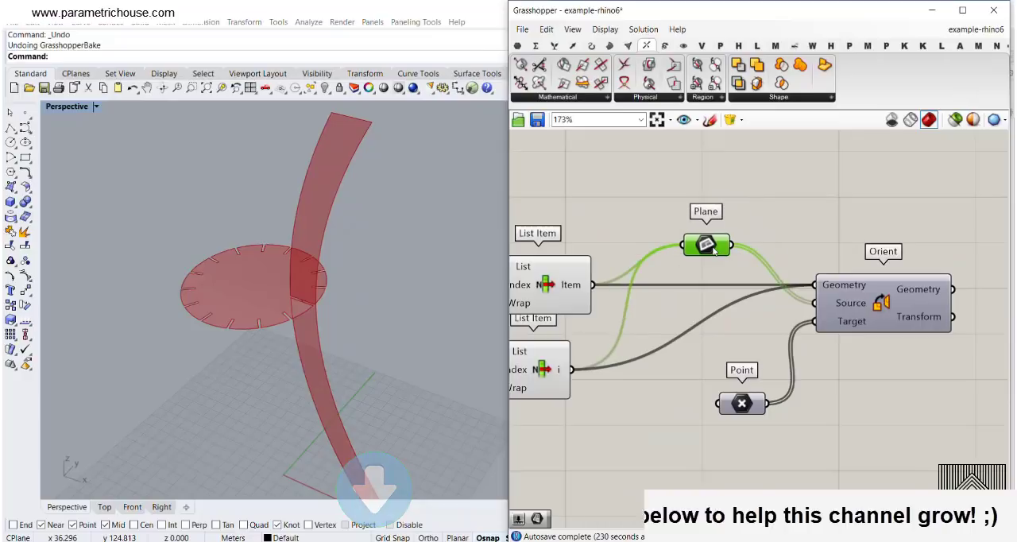
right_click(713, 250)
click(739, 263)
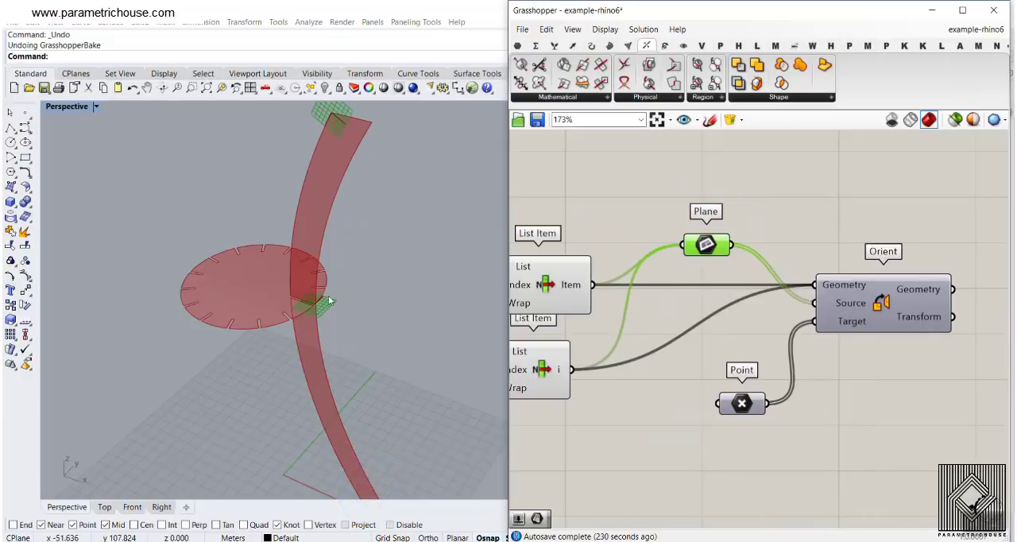
scroll(318, 318, up, 5)
scroll(295, 356, down, 7)
scroll(339, 321, up, 3)
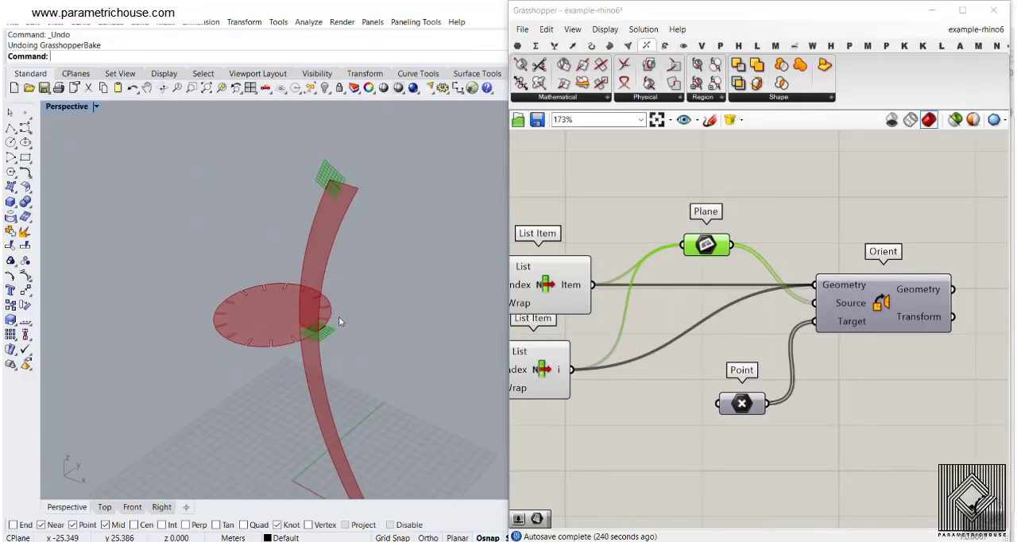
- Turn on the previews of the target Point parameter and the Orient component to show the flattened disc and rib
right_drag(892, 305, 809, 291)
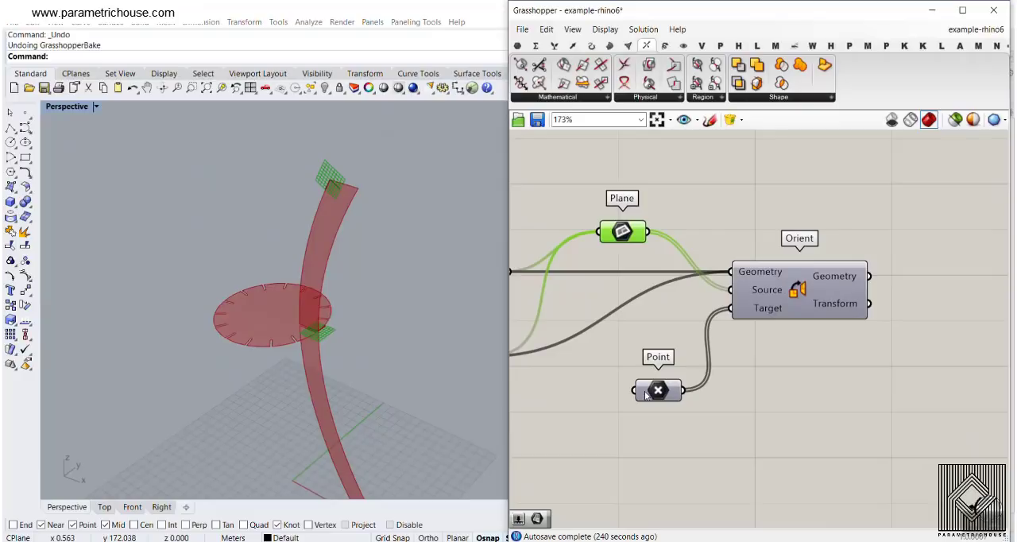
scroll(223, 307, down, 3)
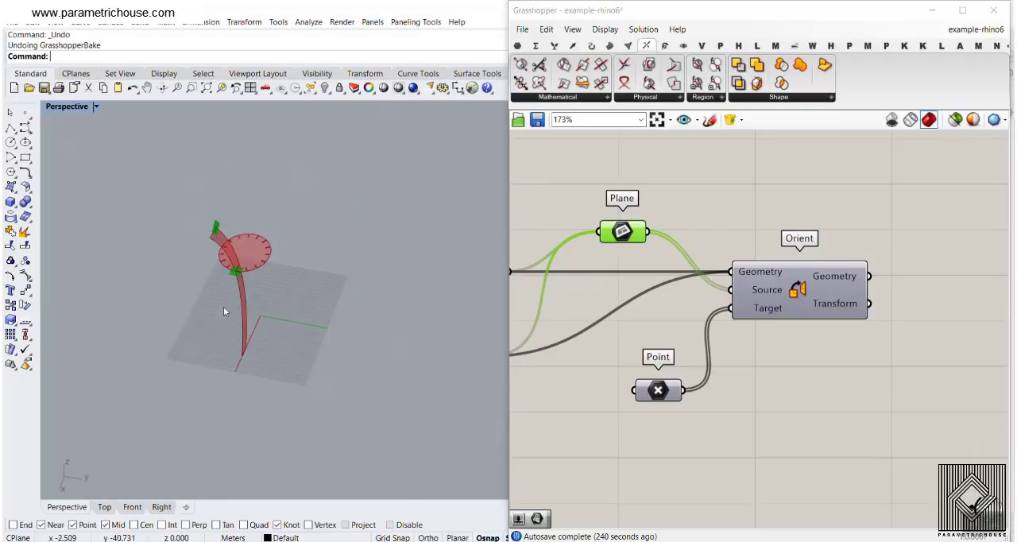
right_click(664, 392)
click(714, 302)
right_click(803, 290)
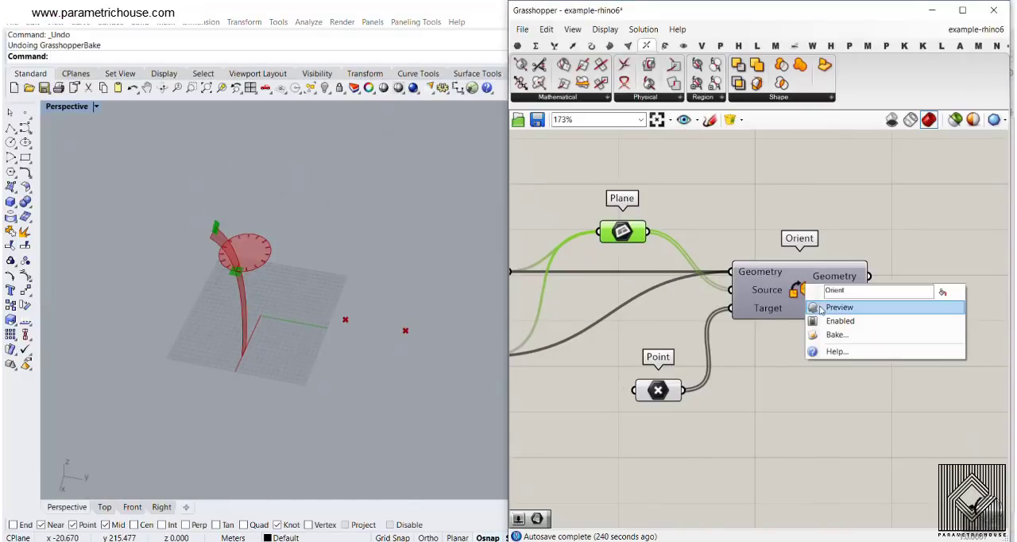
click(843, 304)
scroll(452, 317, up, 3)
- Select the Point parameter, move the rib's target point to shift the oriented rib, and inspect both flat pieces
click(658, 392)
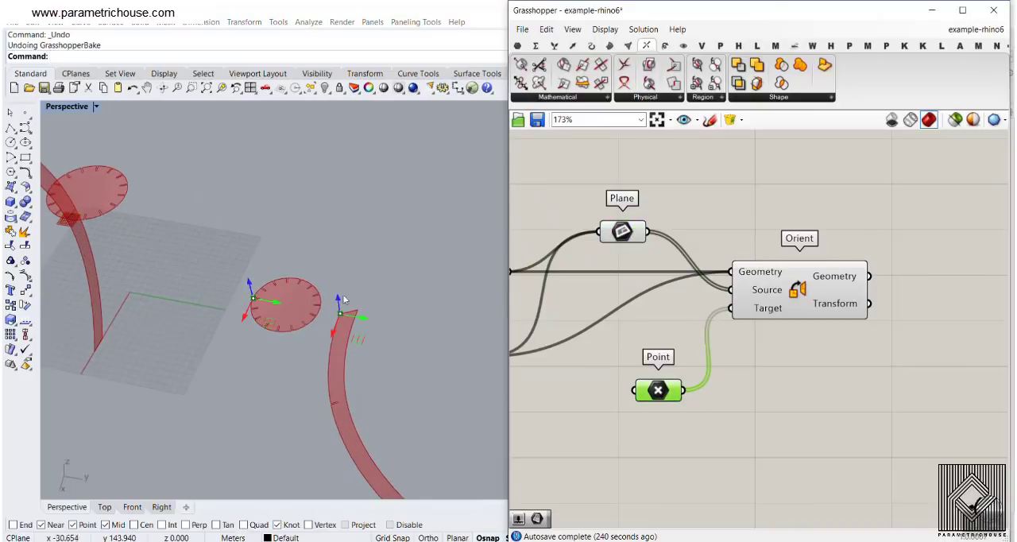
drag(334, 334, 363, 255)
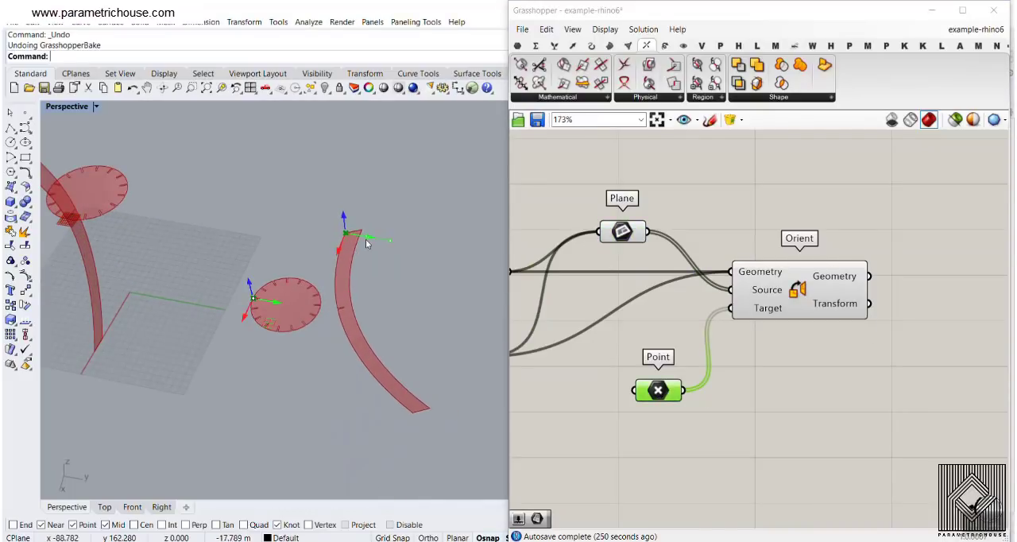
scroll(294, 331, up, 5)
scroll(261, 311, down, 7)
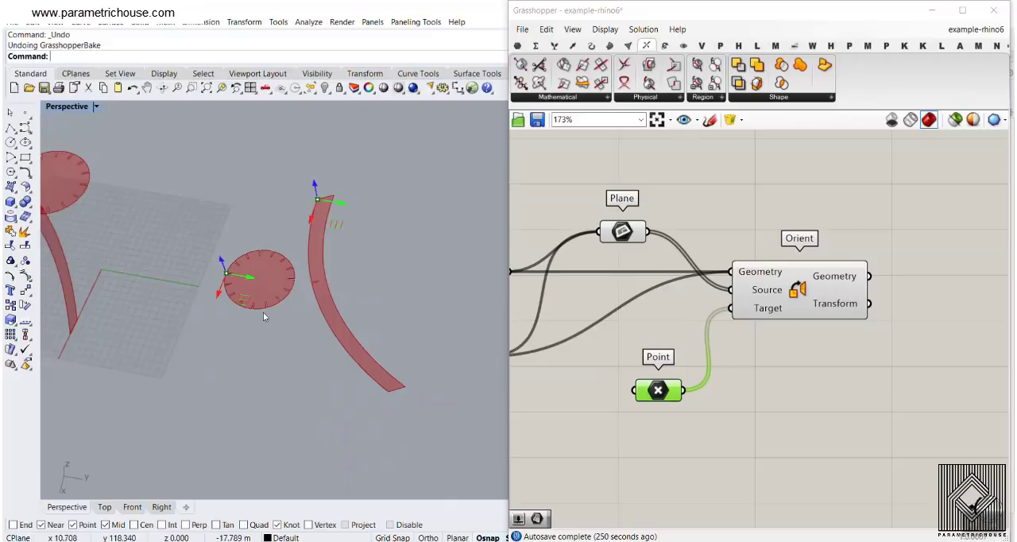
scroll(321, 300, up, 7)
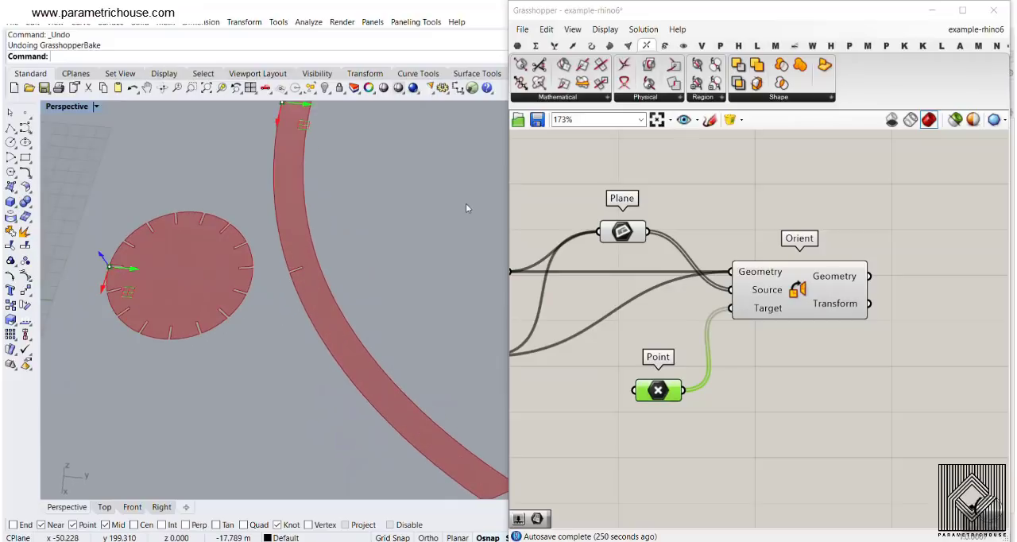
- Connect the Geometry output of Orient to a new Curve parameter and bake the flat outlines
right_click(824, 276)
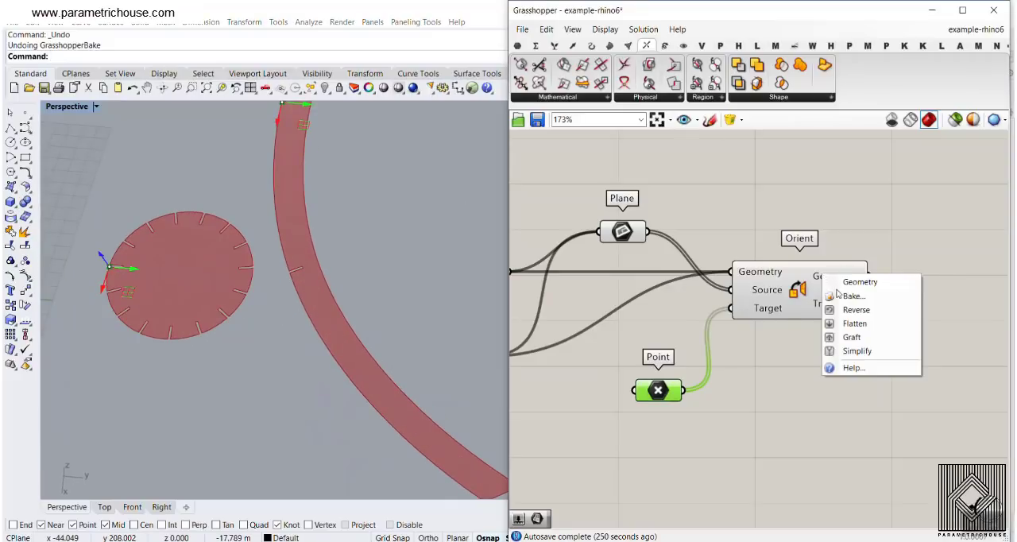
right_drag(825, 216, 744, 223)
click(517, 46)
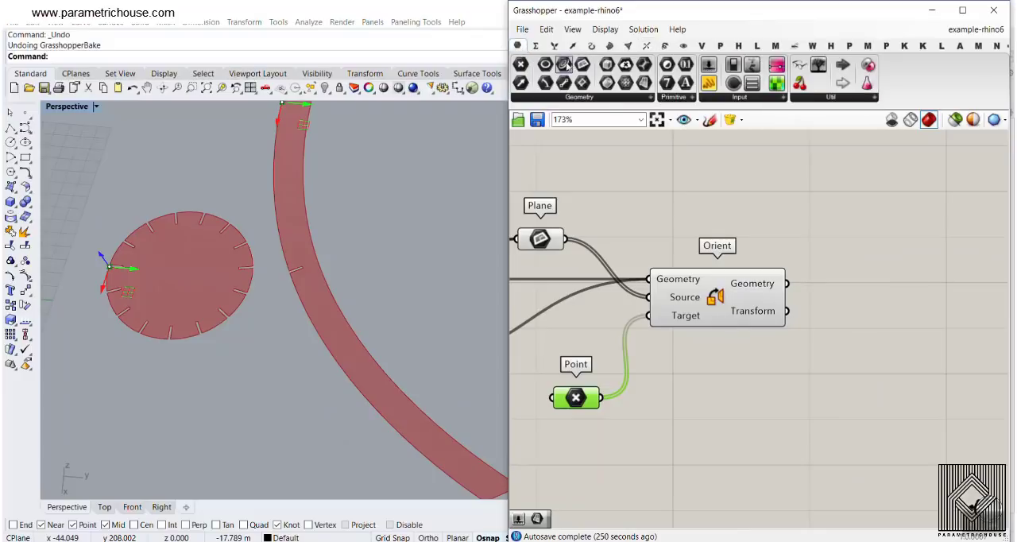
drag(565, 63, 821, 278)
right_click(811, 271)
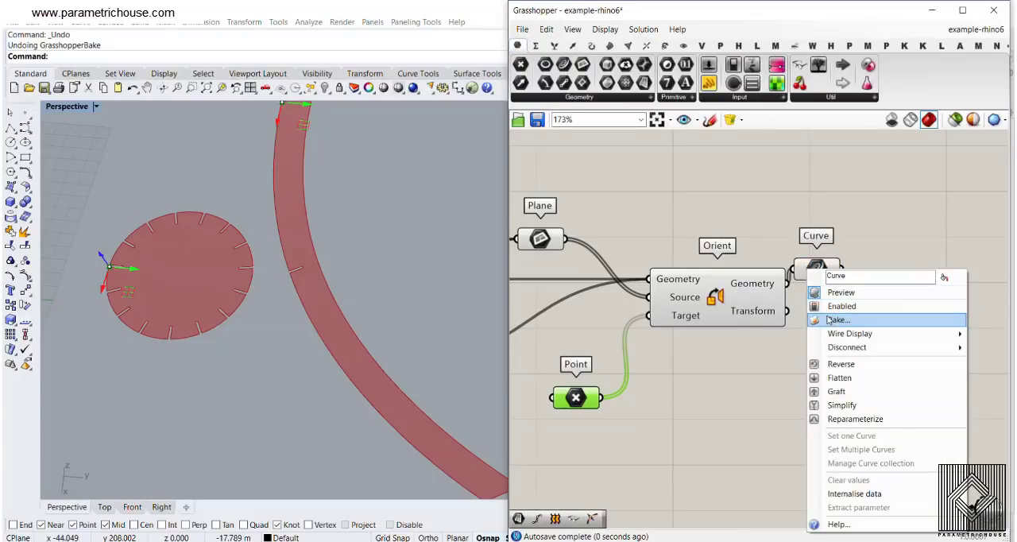
click(839, 320)
click(839, 441)
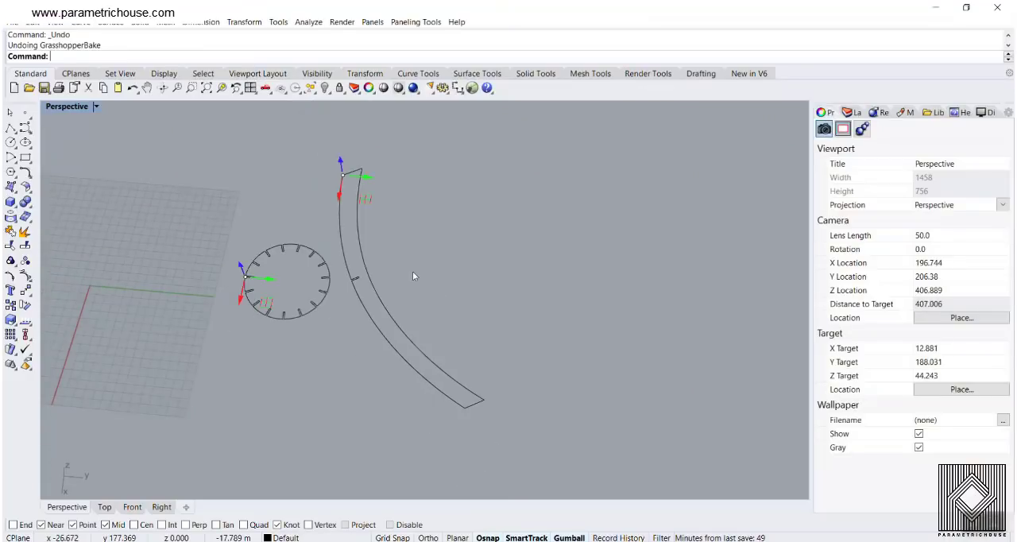
- Return to the Rhino model and make a linear array of 15 copies of the baked rib outline
click(367, 318)
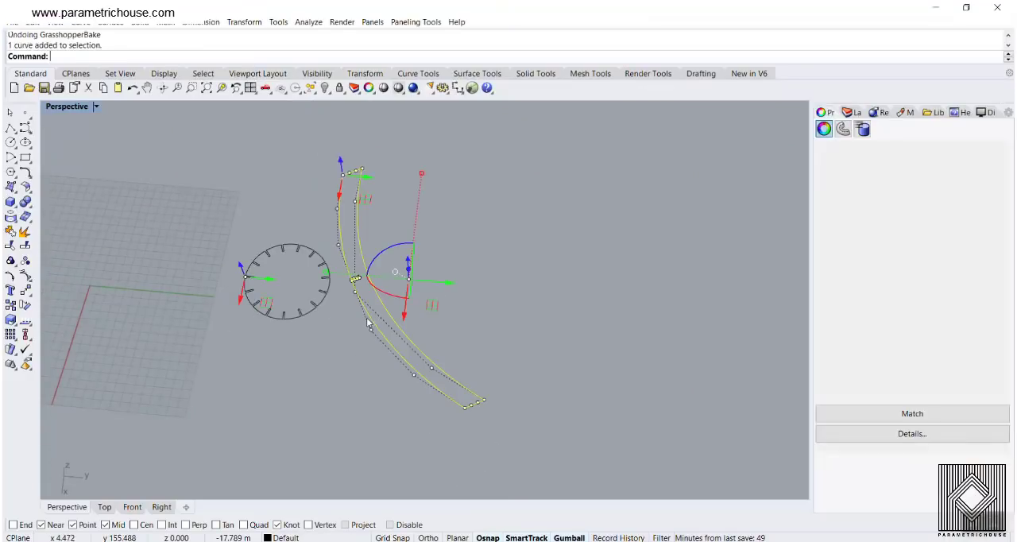
text(ArrayPolar)
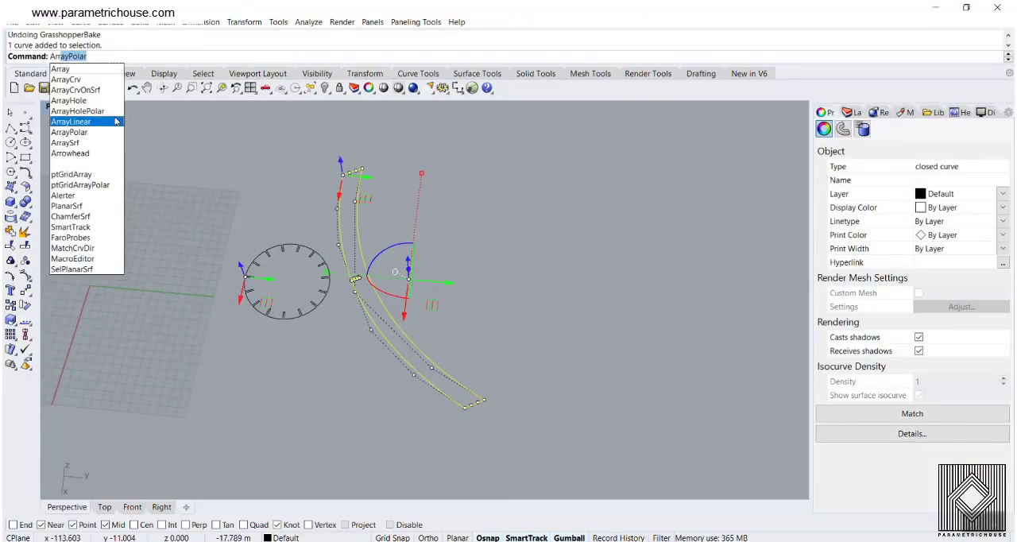
click(91, 127)
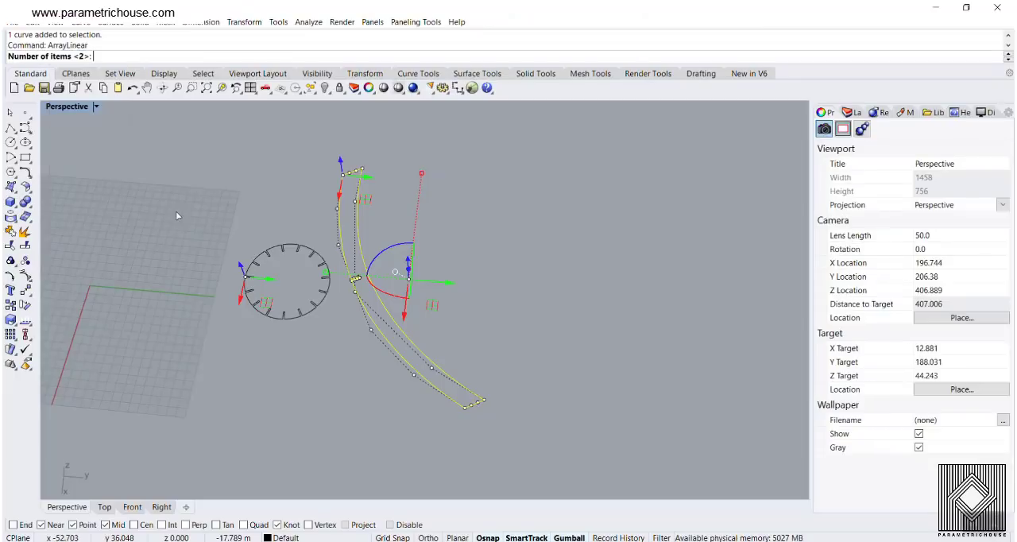
text(15)
key(Return)
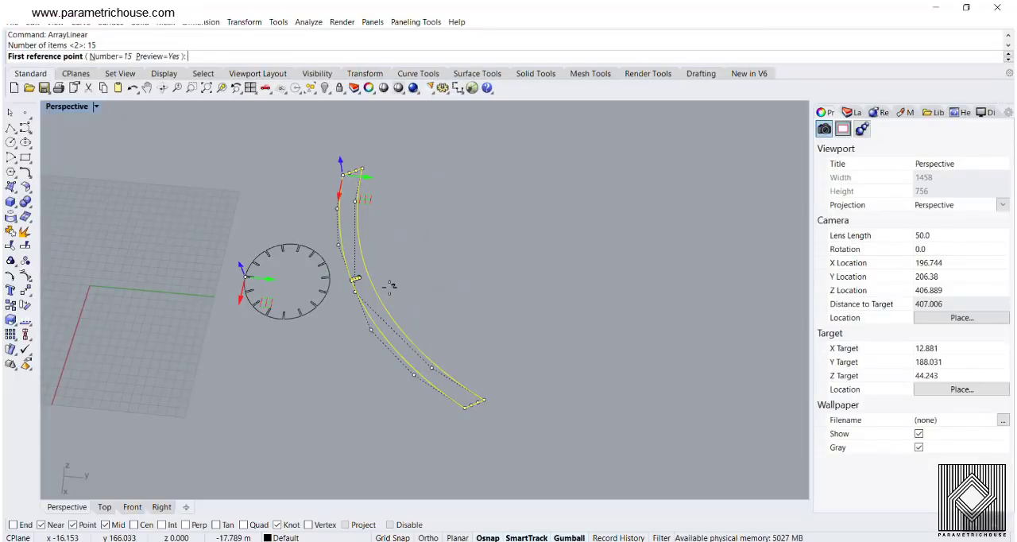
click(377, 293)
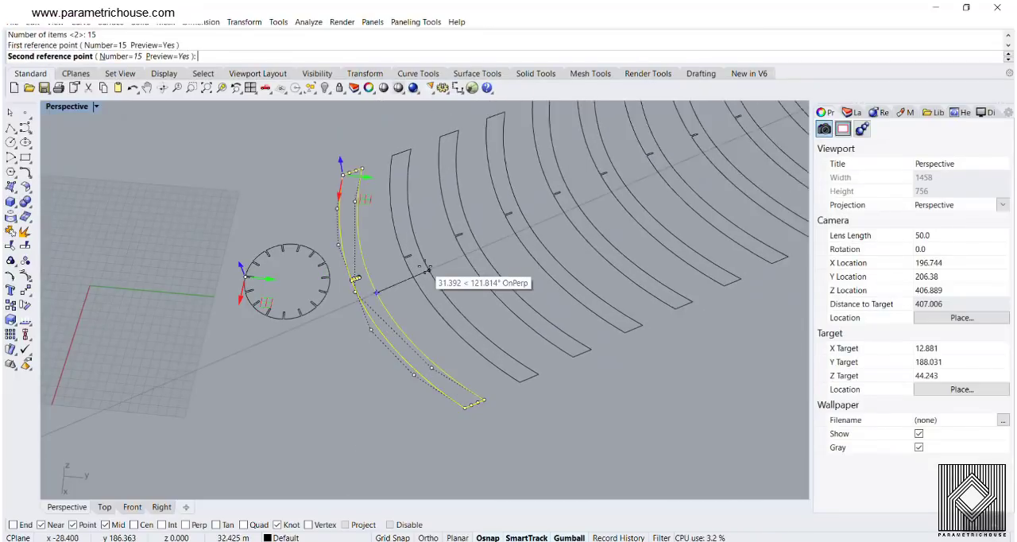
click(426, 271)
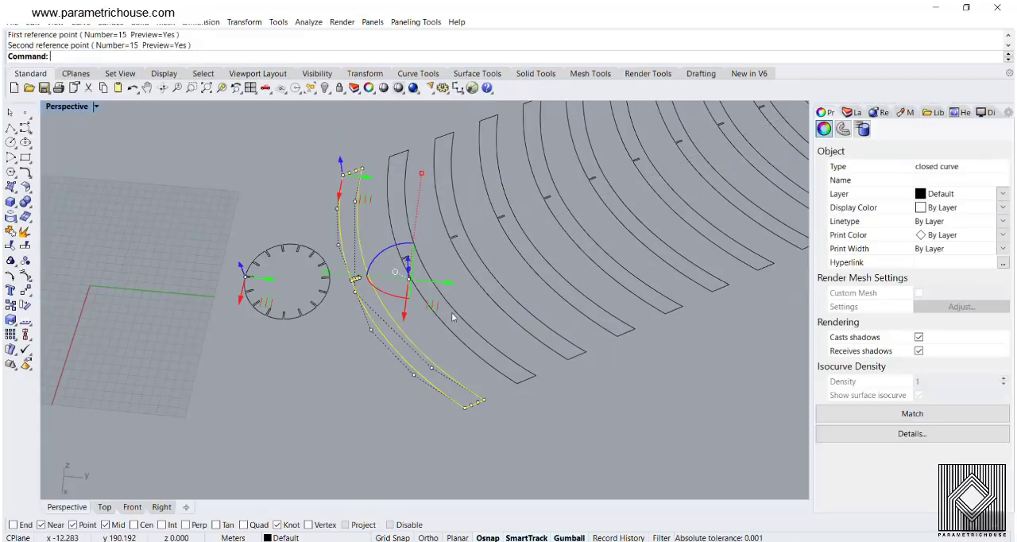
- Examine the row of arrayed rib outlines and the slots around the baked disc
click(554, 375)
scroll(426, 372, down, 12)
scroll(422, 414, up, 10)
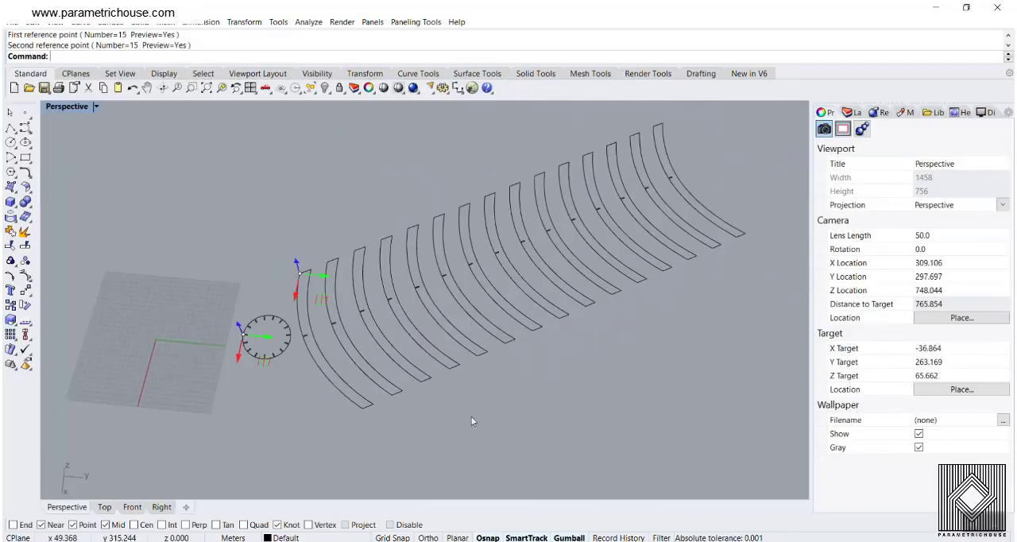
scroll(575, 288, down, 4)
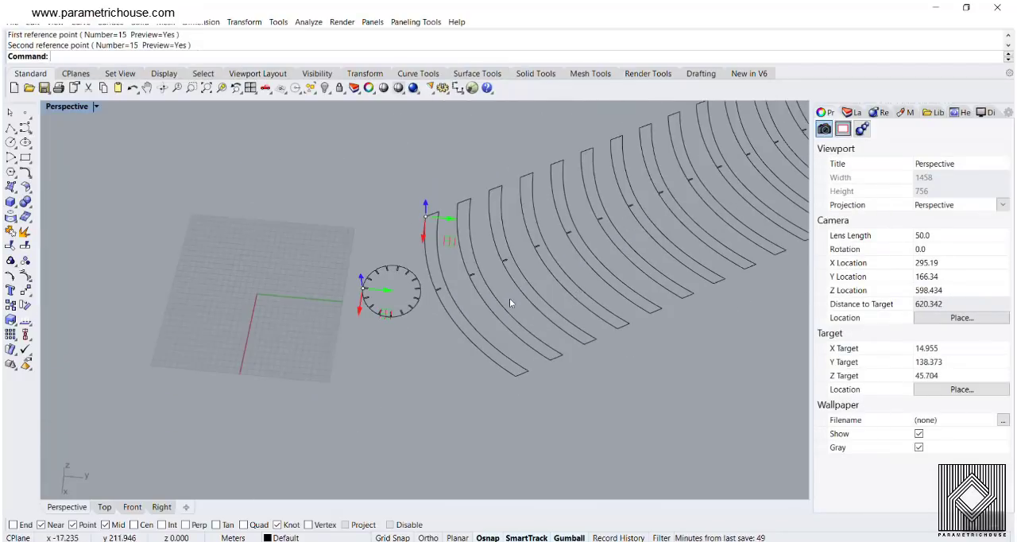
scroll(414, 318, up, 4)
scroll(284, 330, up, 5)
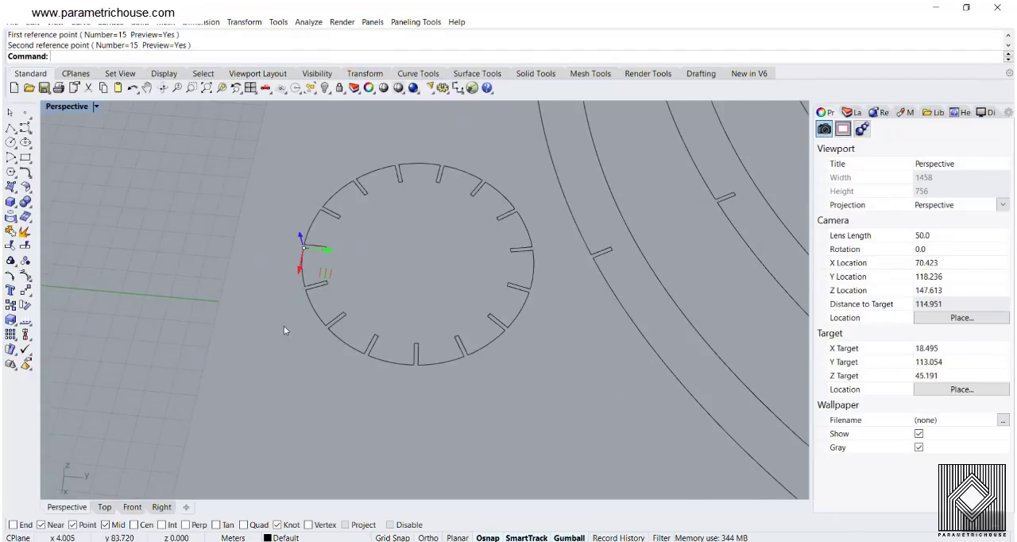
scroll(407, 303, down, 5)
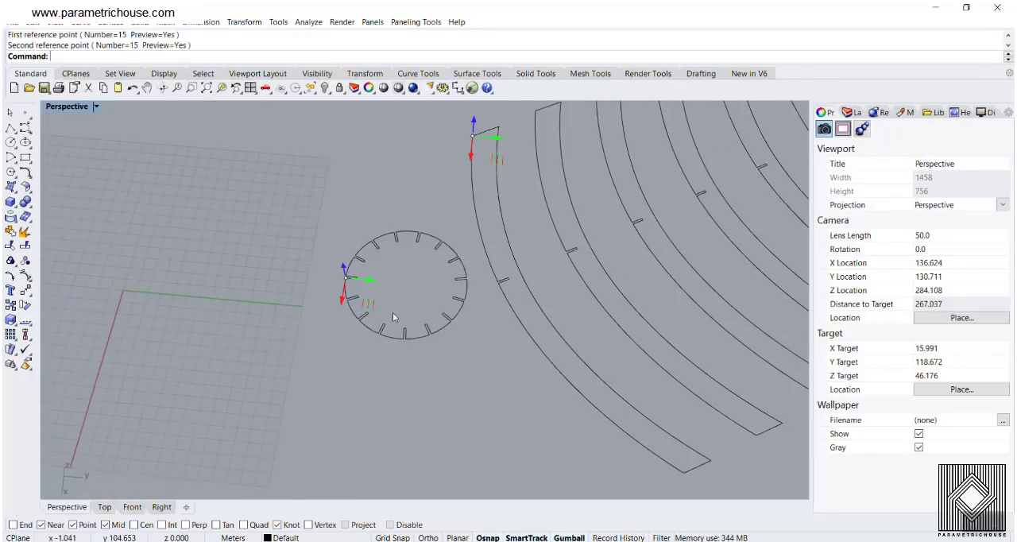
- Reopen Grasshopper and disable the Region Slits component
text(Grasshopper)
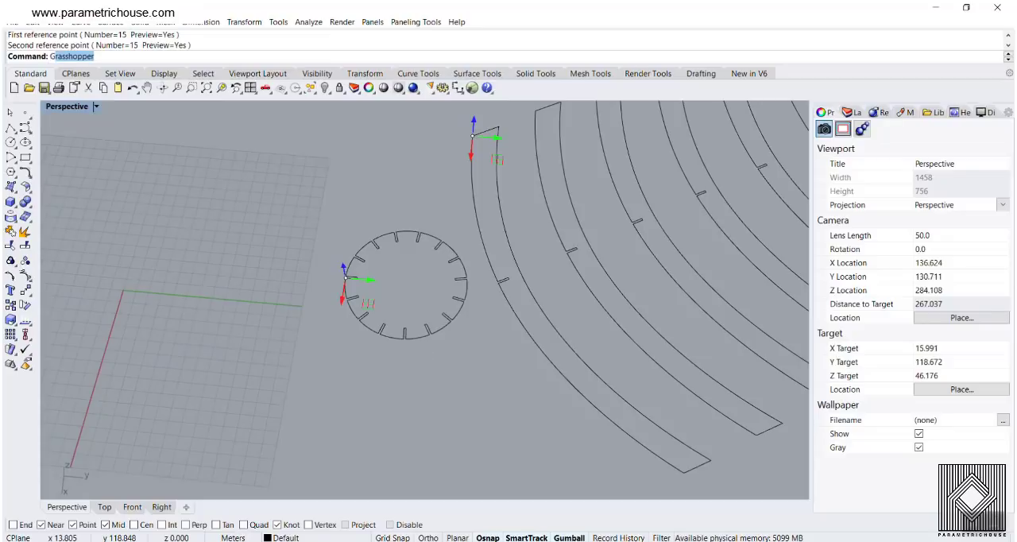
key(Return)
shift+right_drag(334, 343, 339, 334)
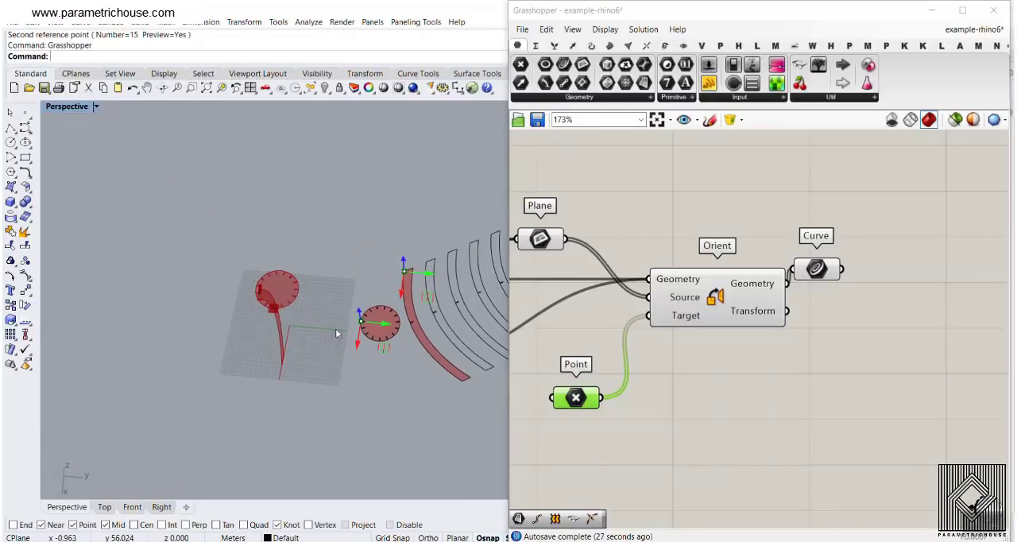
scroll(827, 305, down, 8)
scroll(713, 320, up, 8)
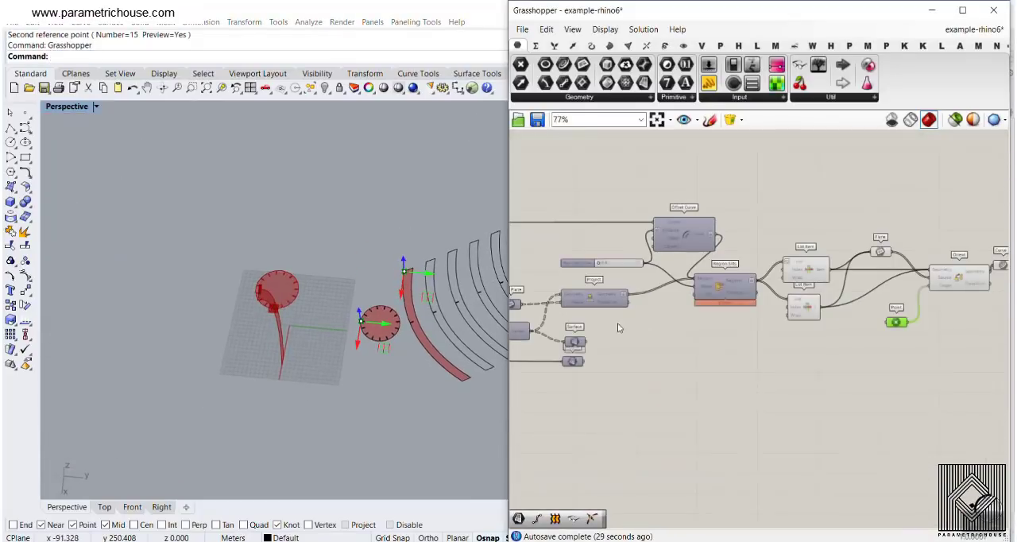
right_click(705, 264)
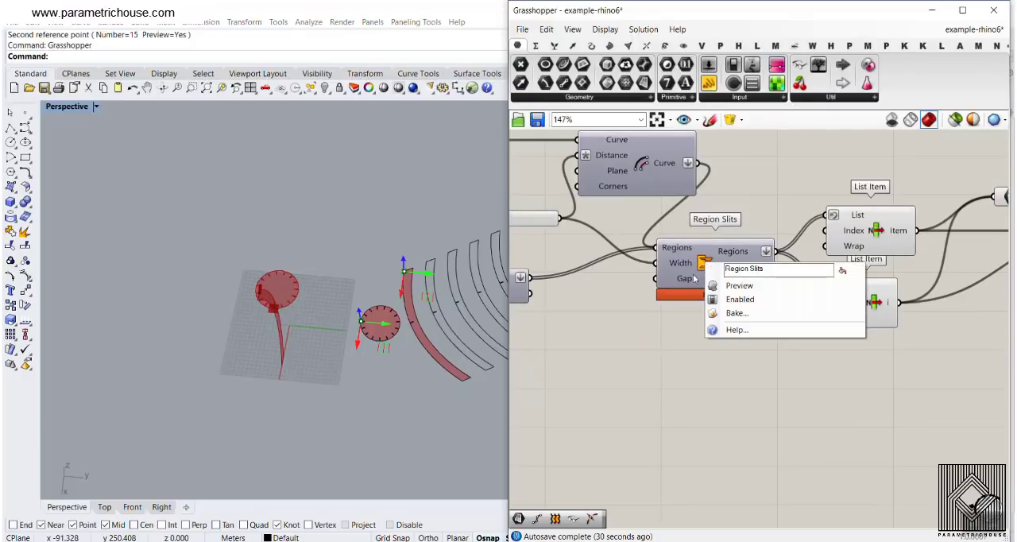
click(742, 300)
- Turn on the previews of the two Surface parameters below Project to show the whole lamp
right_drag(709, 303, 797, 272)
scroll(809, 315, down, 4)
drag(777, 307, 727, 350)
scroll(754, 324, up, 4)
right_click(816, 308)
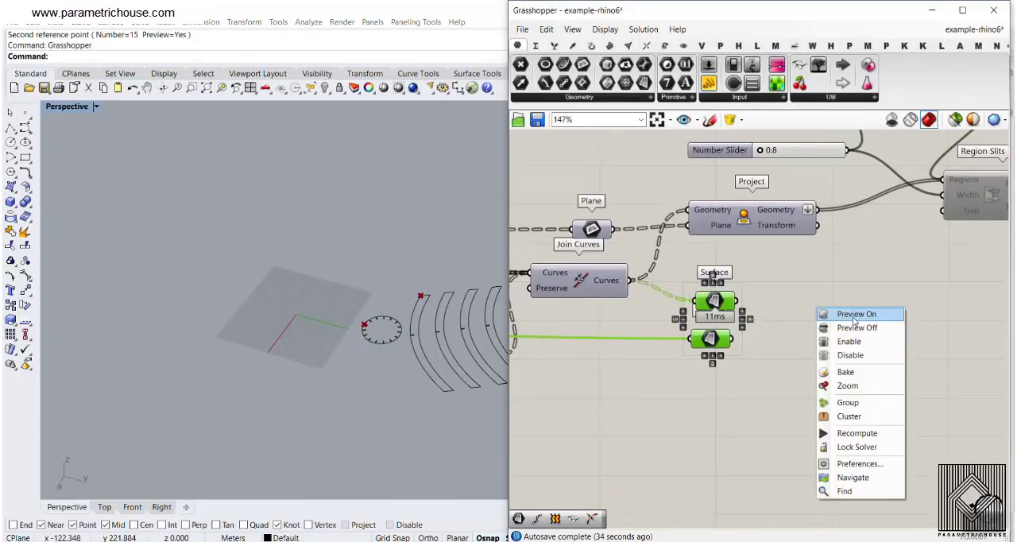
click(856, 318)
click(819, 327)
right_drag(458, 366, 414, 330)
scroll(648, 249, down, 6)
- Set the circle radius slider b to 80.36 to widen the middle of the lamp
right_drag(522, 244, 845, 301)
scroll(849, 304, down, 3)
scroll(588, 309, up, 6)
scroll(604, 306, up, 4)
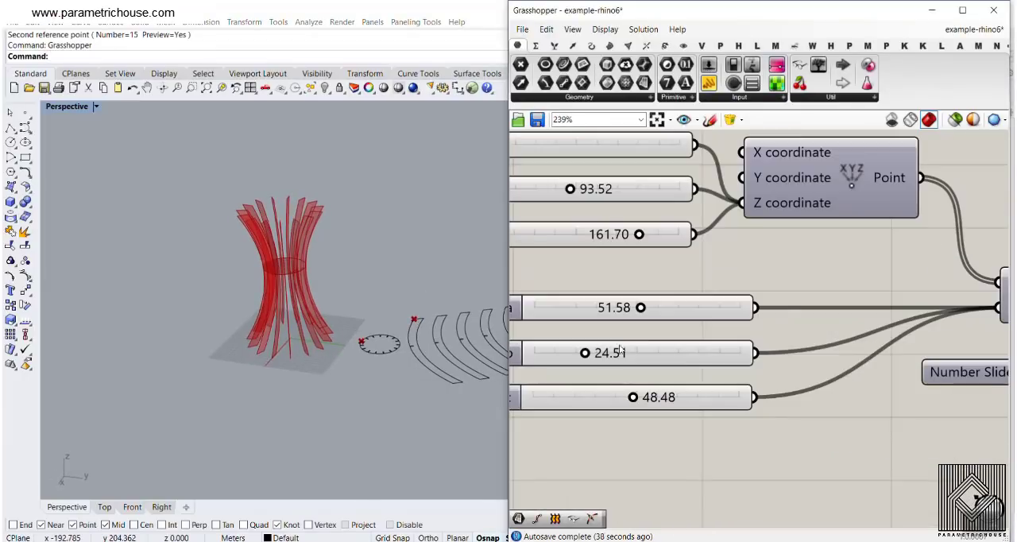
drag(614, 354, 701, 353)
- Delete all the baked rib and disc curves from the Rhino model
scroll(356, 317, down, 5)
drag(468, 283, 382, 353)
drag(474, 279, 337, 377)
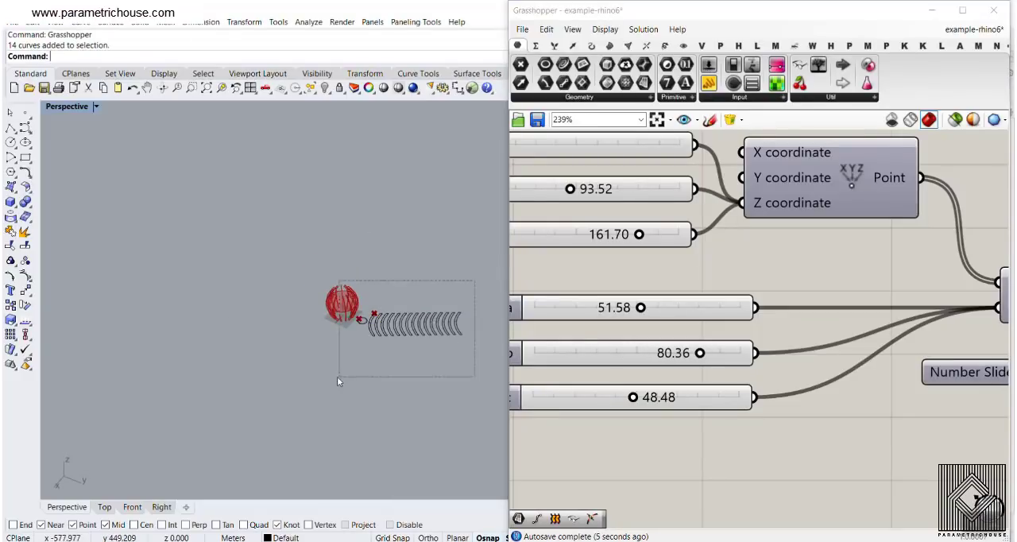
key(Delete)
scroll(381, 282, up, 5)
right_drag(320, 333, 325, 346)
scroll(531, 305, down, 10)
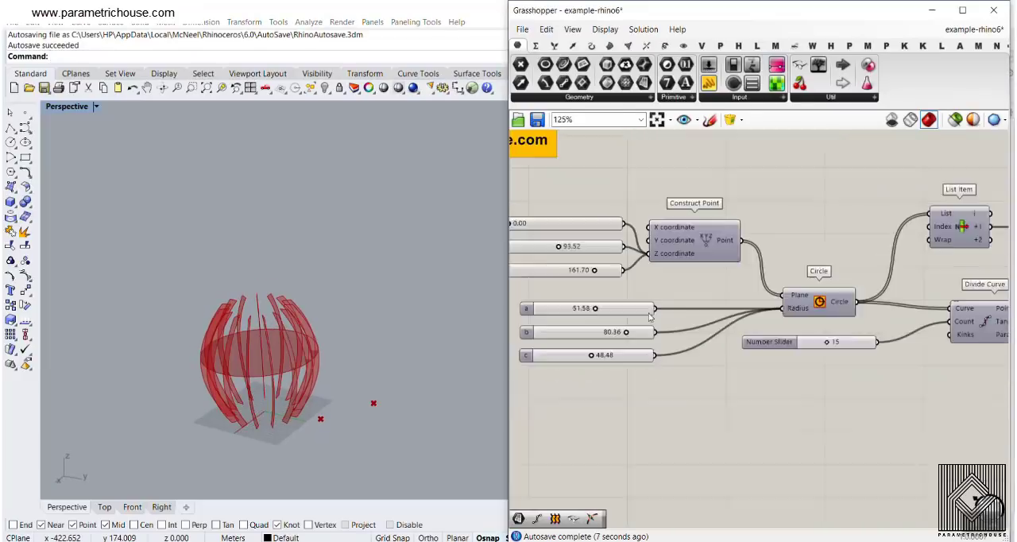
- Enable the Region Slits component again and inspect the updated lamp with its flattened disc and rib
right_drag(866, 342, 672, 338)
right_drag(836, 359, 671, 334)
scroll(904, 283, up, 2)
scroll(856, 310, up, 4)
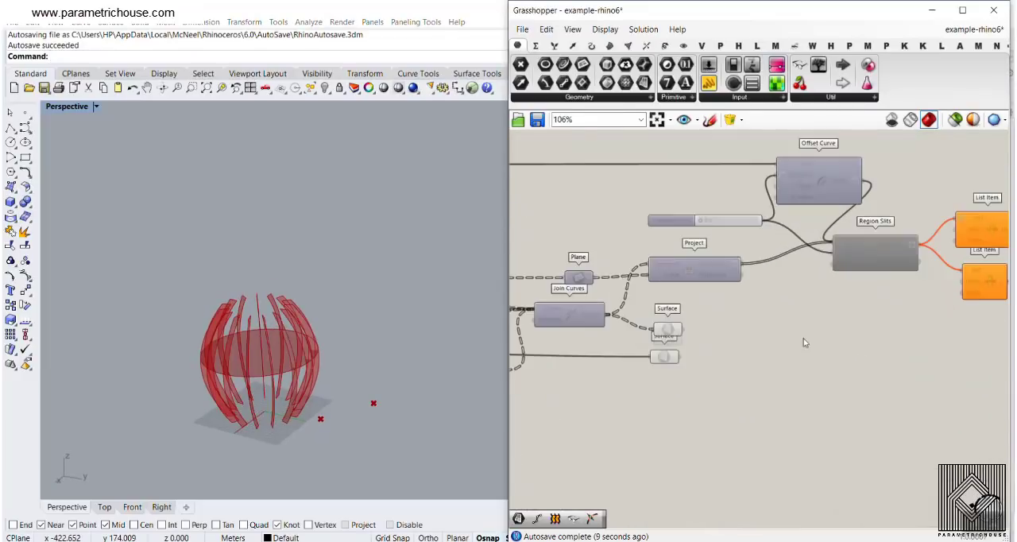
scroll(848, 287, up, 2)
right_drag(851, 284, 724, 312)
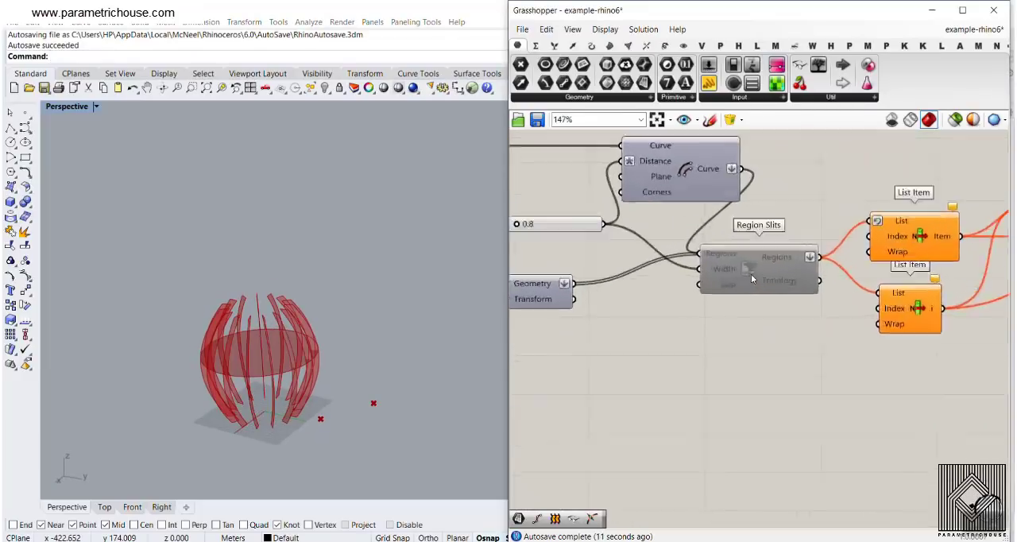
right_click(751, 269)
click(778, 304)
right_drag(319, 370, 318, 419)
scroll(373, 350, up, 5)
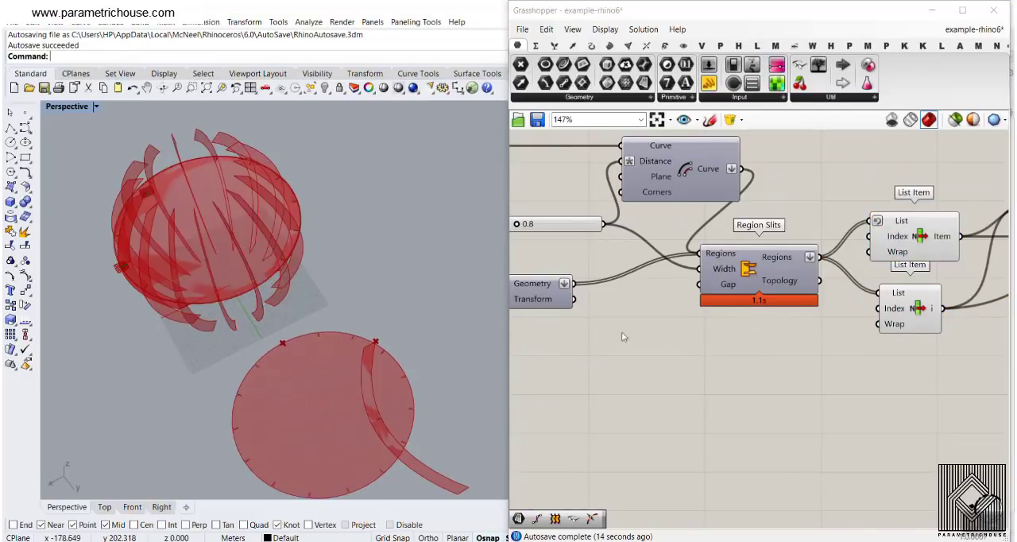
- Select the target Point parameter and move the rib's target point away from the enlarged flat disc
right_drag(994, 306, 782, 303)
click(847, 334)
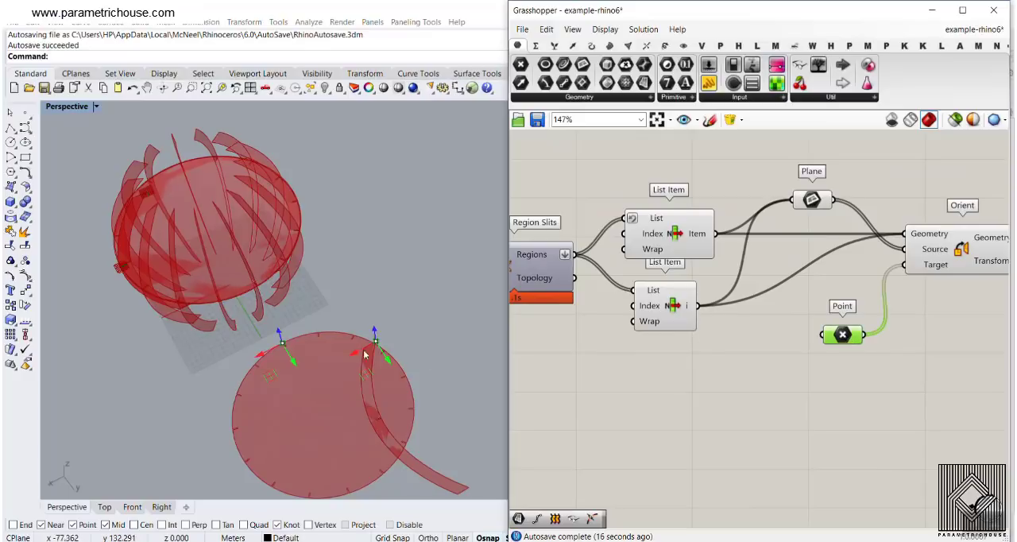
drag(360, 350, 432, 315)
scroll(372, 298, down, 3)
right_drag(330, 299, 378, 387)
scroll(378, 389, up, 4)
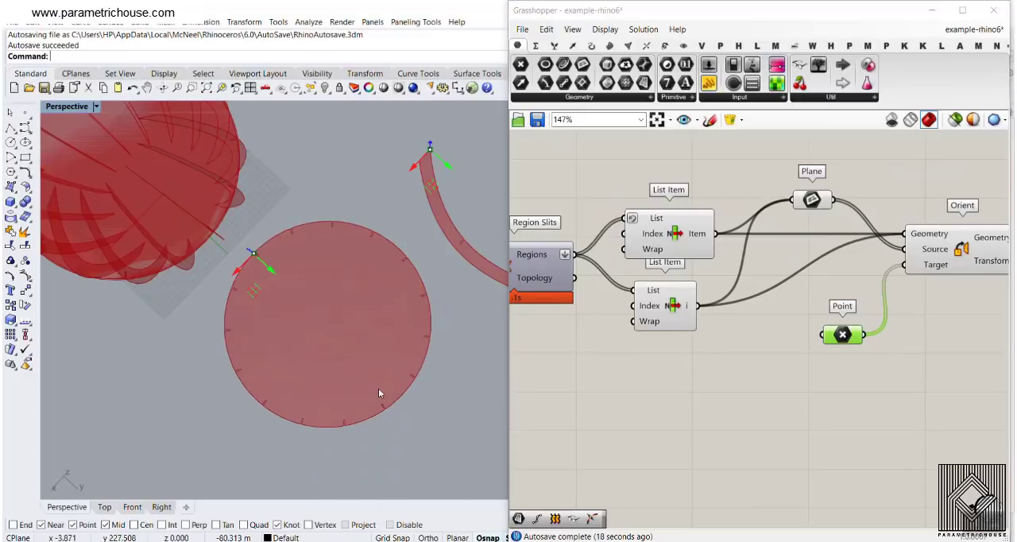
- Select the Curve parameter after Orient and examine the outlines of the flat disc and rib beside the lamp
right_drag(1002, 294, 752, 286)
drag(796, 220, 845, 236)
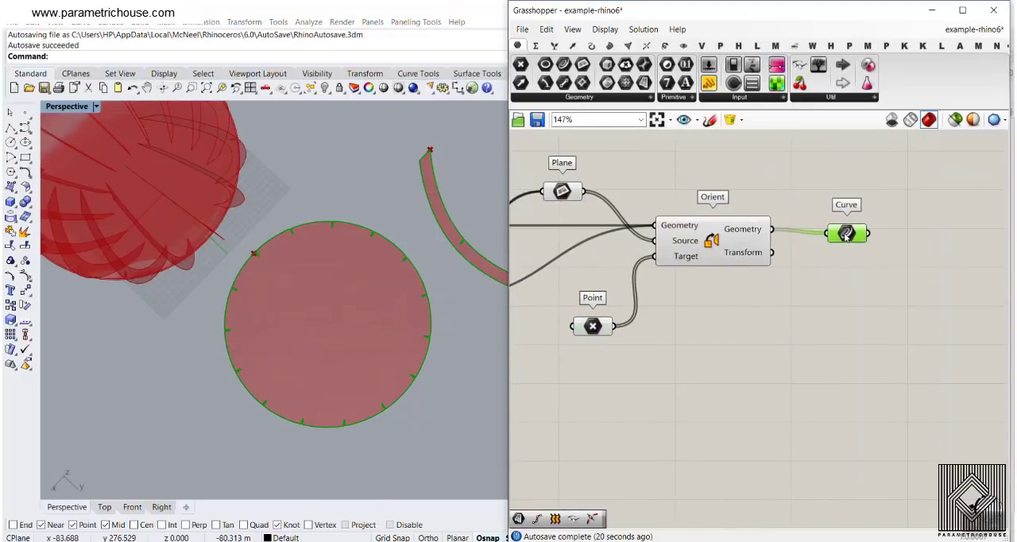
scroll(253, 353, down, 3)
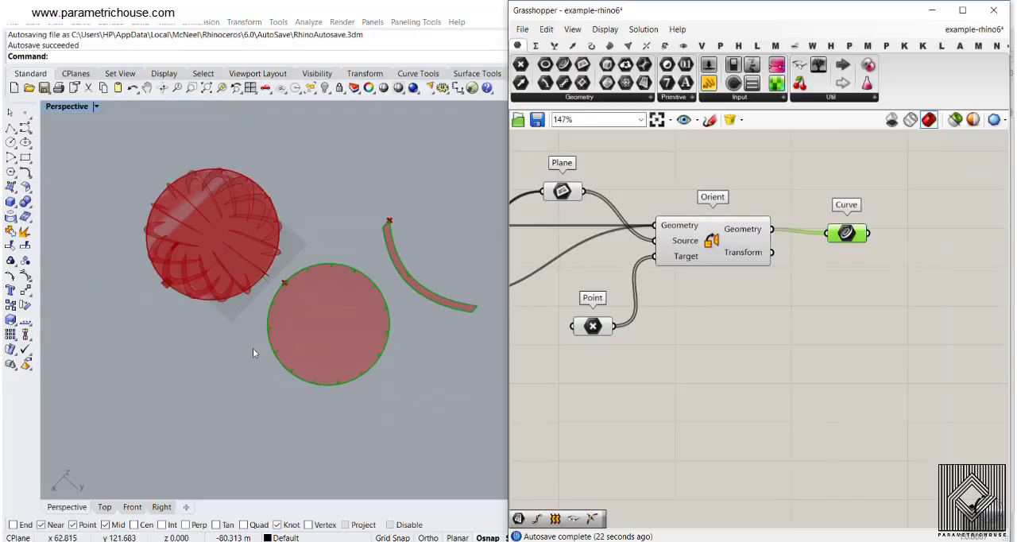
right_drag(253, 353, 389, 241)
- Disable the Region Slits component feeding the two List Item components
scroll(797, 292, down, 5)
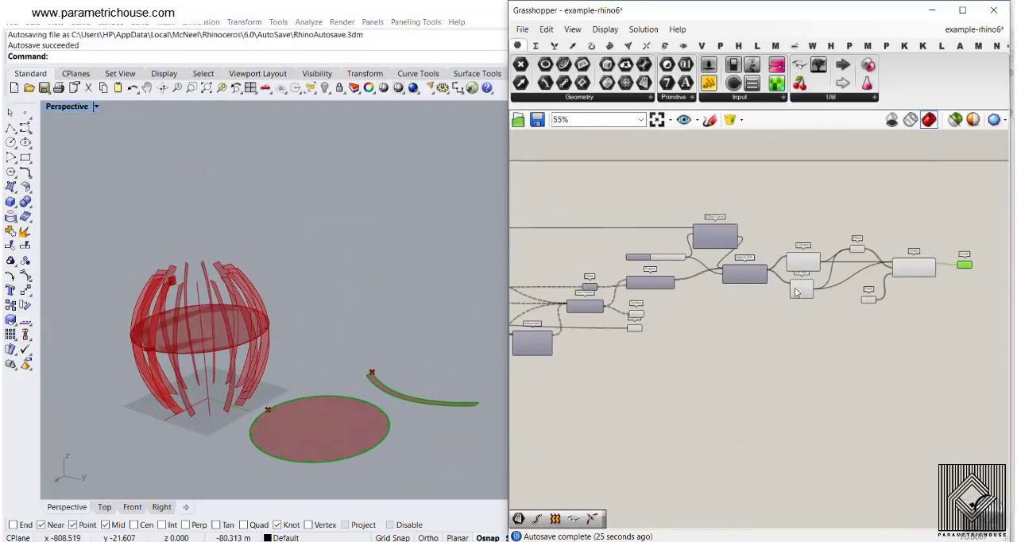
scroll(797, 293, up, 5)
right_click(825, 274)
click(855, 309)
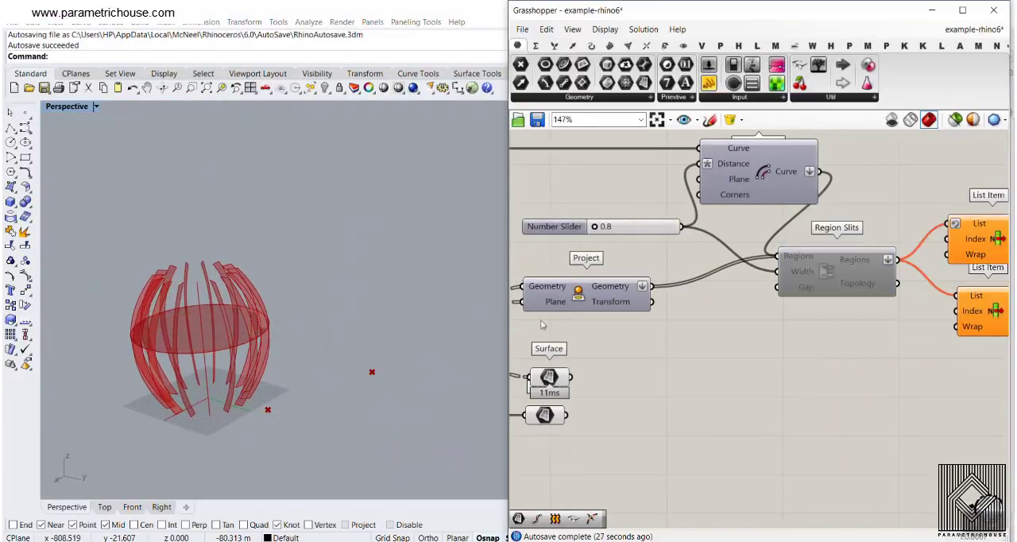
- Look over the complete lamp definition, and switch to the browser showing the parametric3d.com course page
right_drag(551, 377, 627, 345)
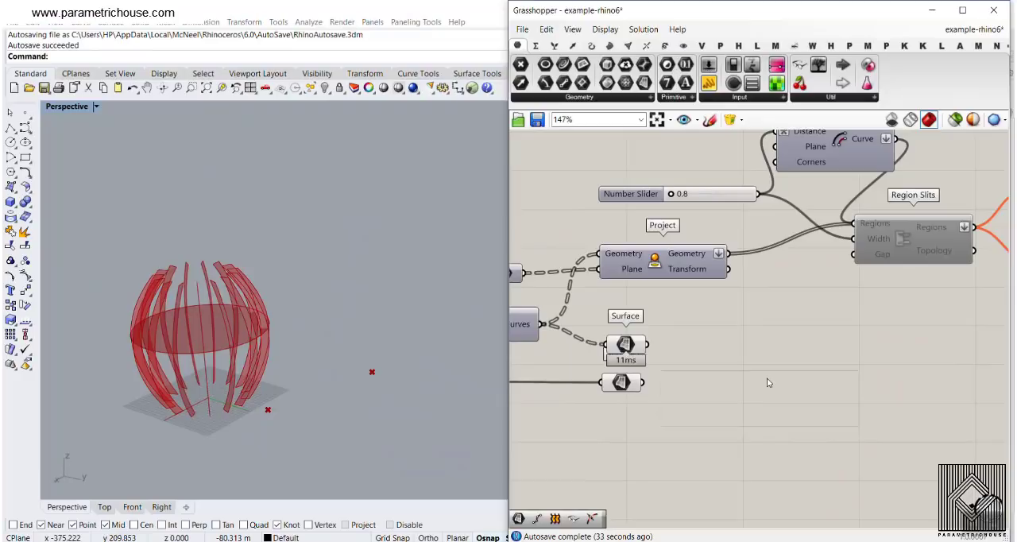
scroll(768, 382, down, 8)
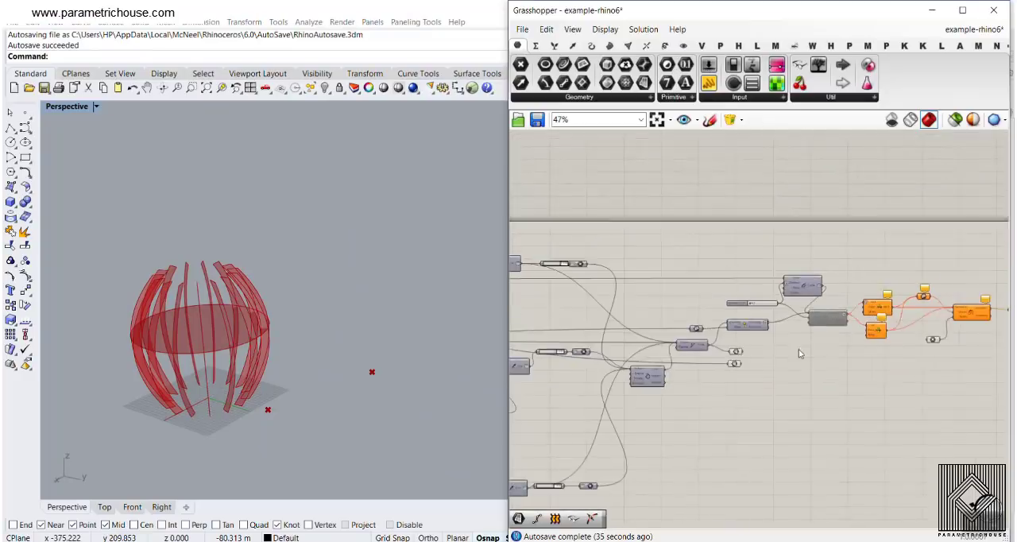
right_drag(852, 350, 845, 380)
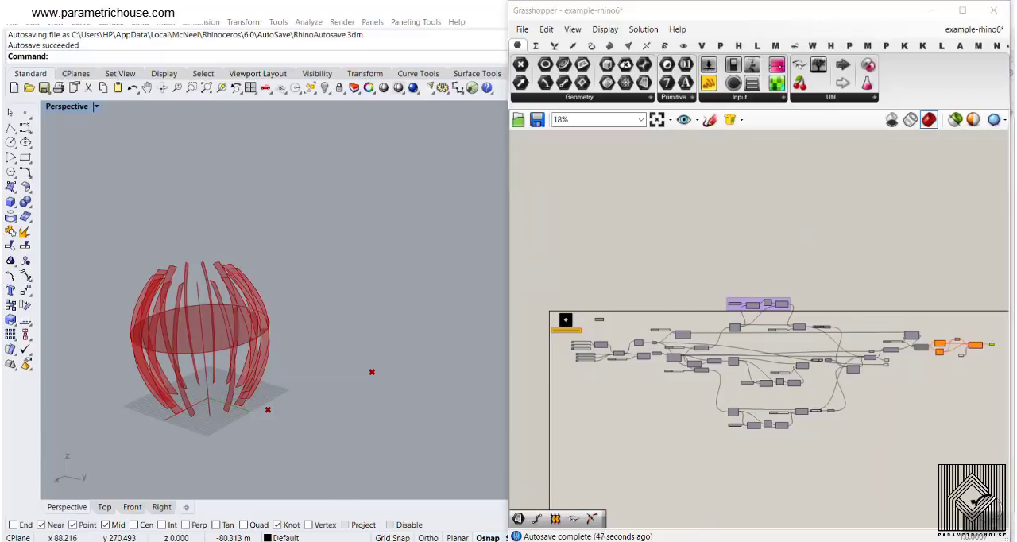
click(371, 500)
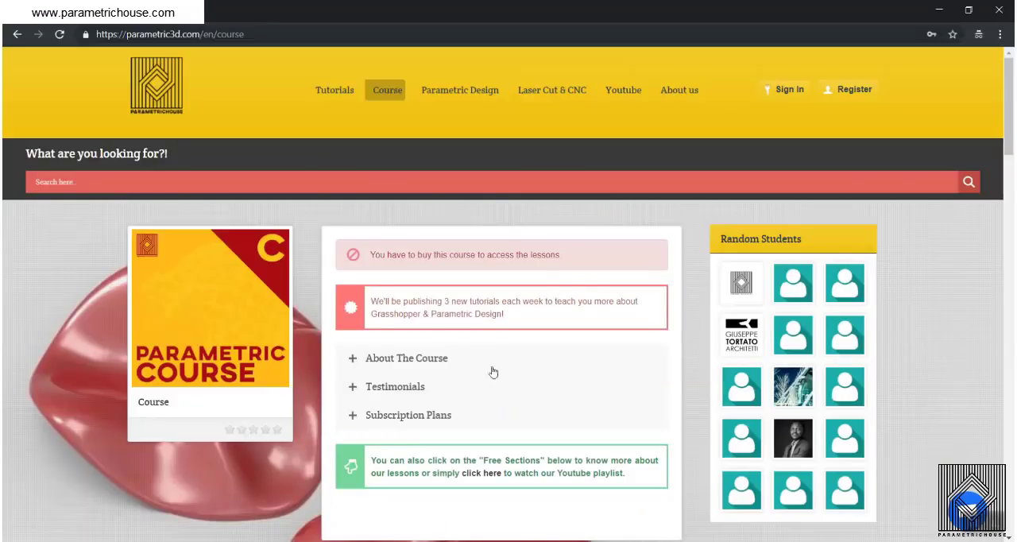
- Look through the course page's lesson list, from the Basics sections to the Advanced and Definition sections
scroll(453, 230, down, 20)
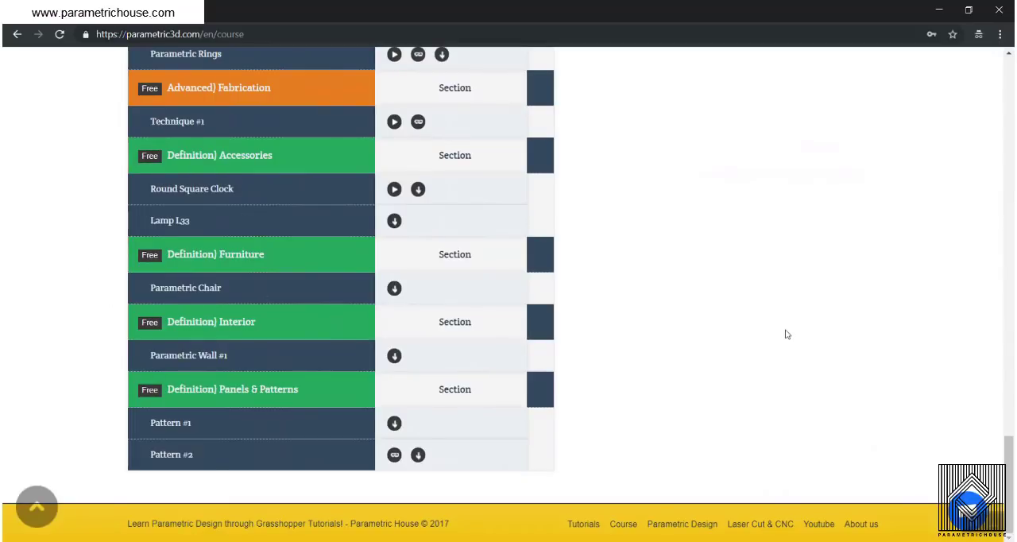
scroll(786, 333, up, 3)
scroll(729, 316, down, 3)
scroll(670, 322, up, 10)
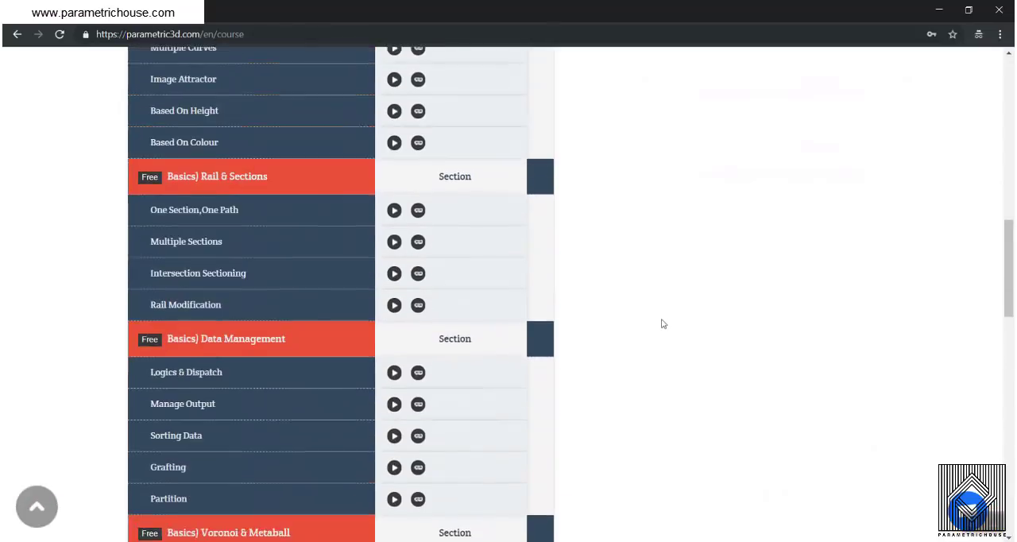
scroll(243, 250, down, 8)
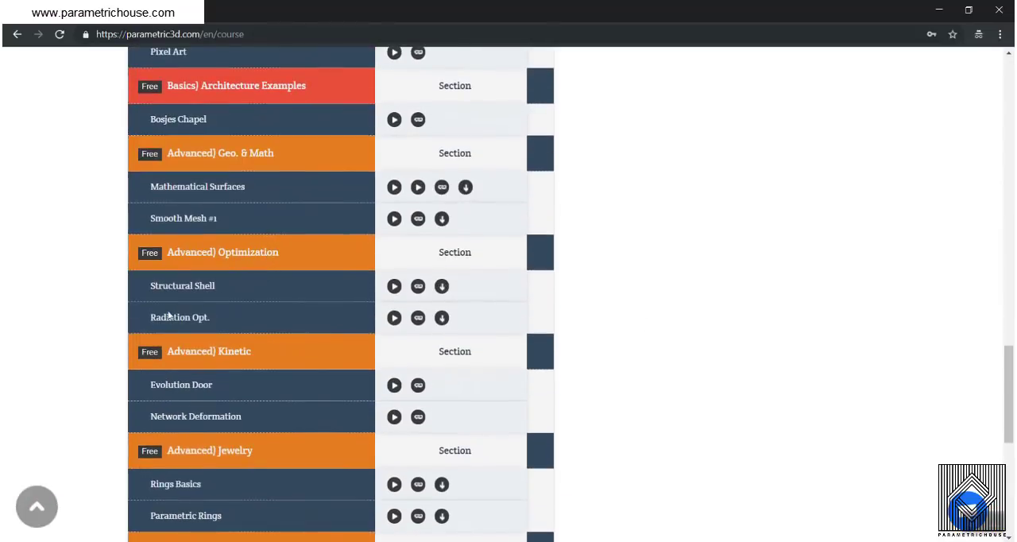
scroll(318, 272, down, 5)
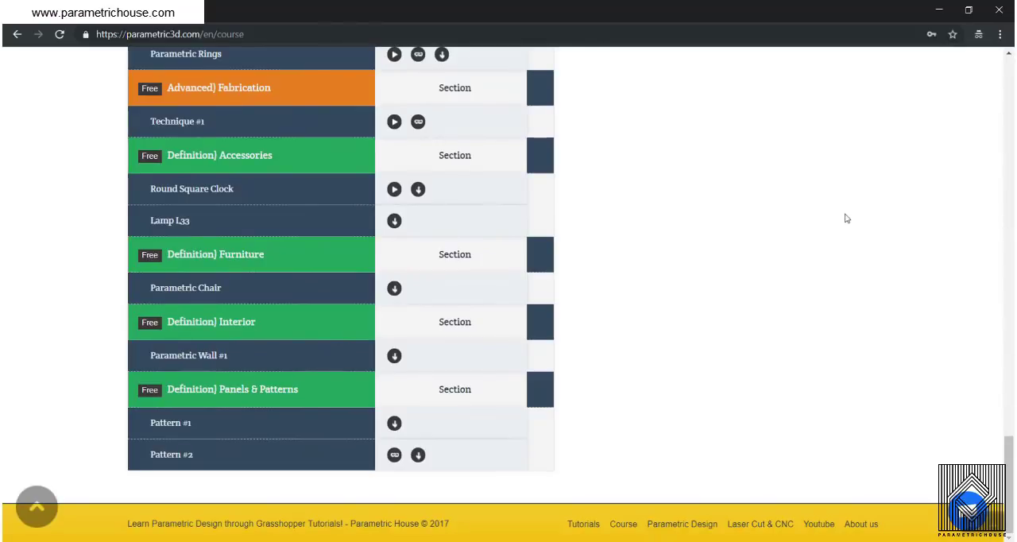
scroll(717, 243, up, 20)
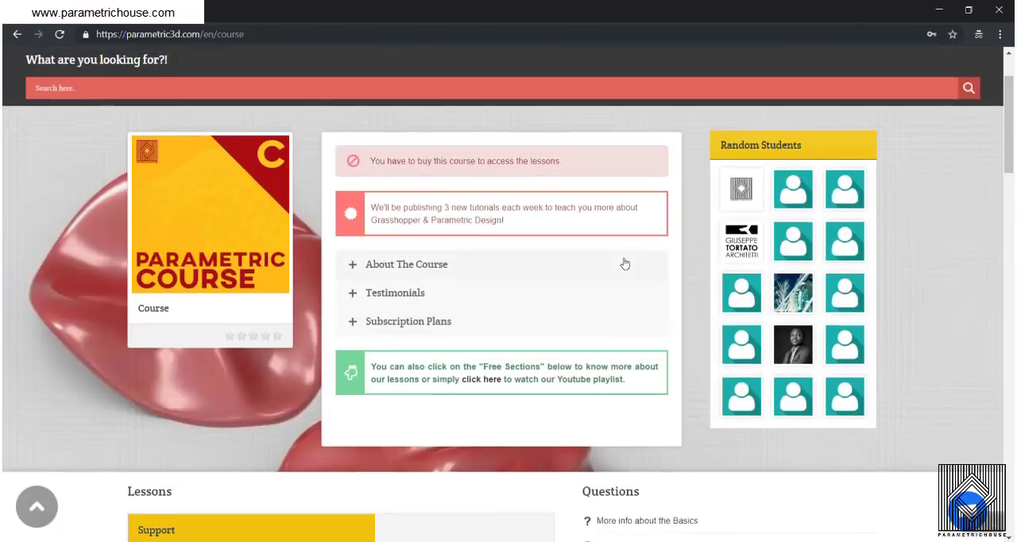
scroll(578, 261, down, 5)
scroll(578, 261, up, 3)
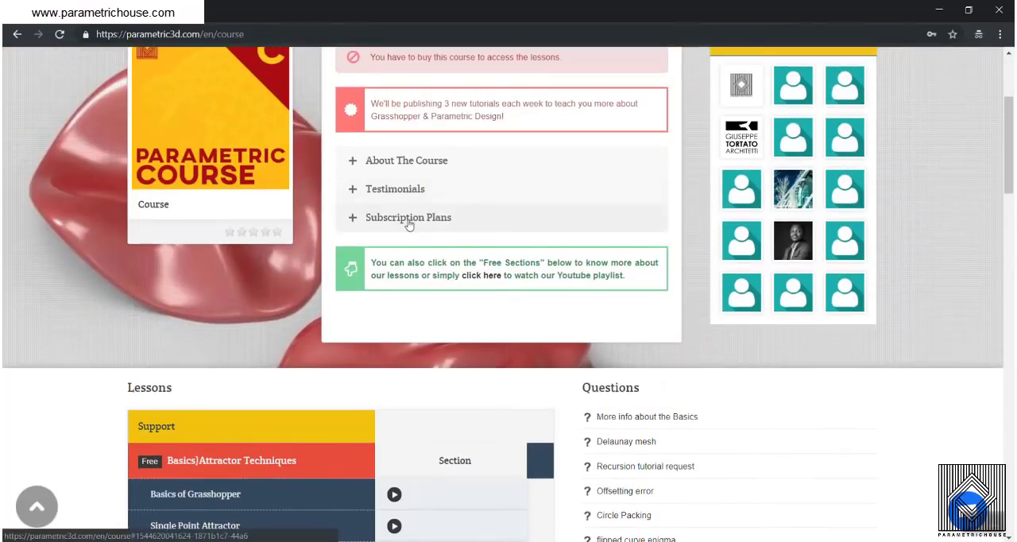
- Expand the Subscription Plans section and review the membership options and their benefits
click(409, 223)
scroll(564, 238, down, 8)
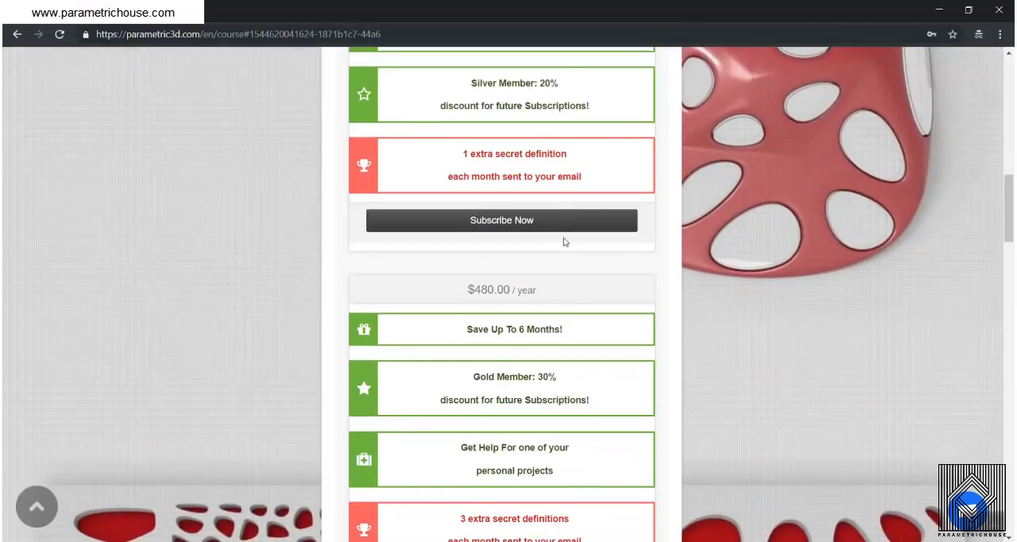
scroll(563, 240, down, 3)
scroll(560, 252, up, 5)
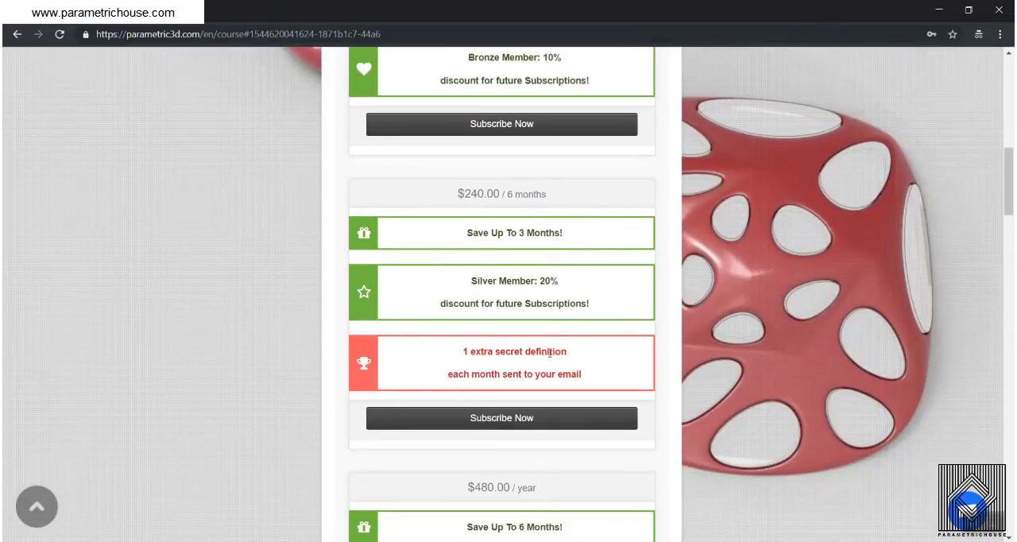
scroll(515, 353, down, 5)
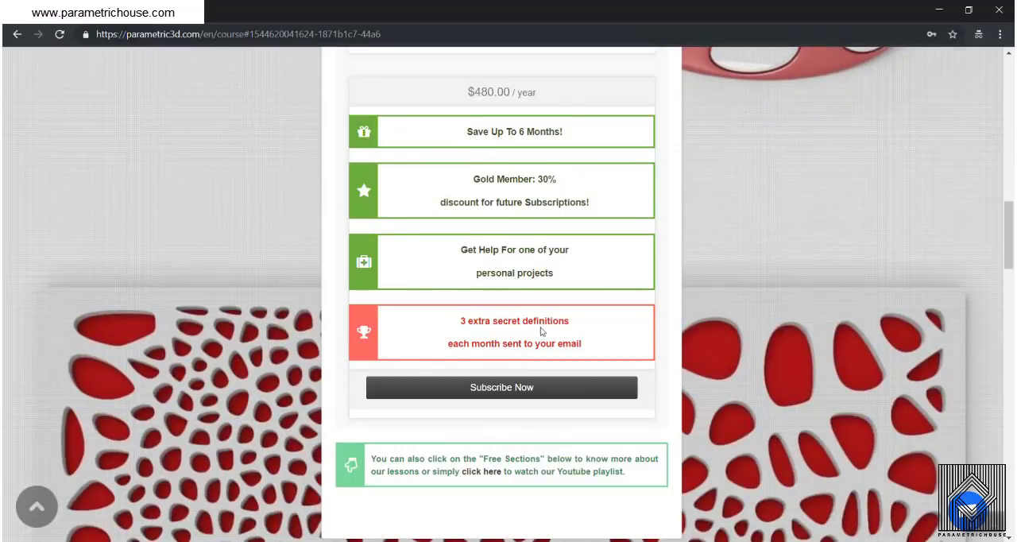
scroll(518, 234, up, 5)
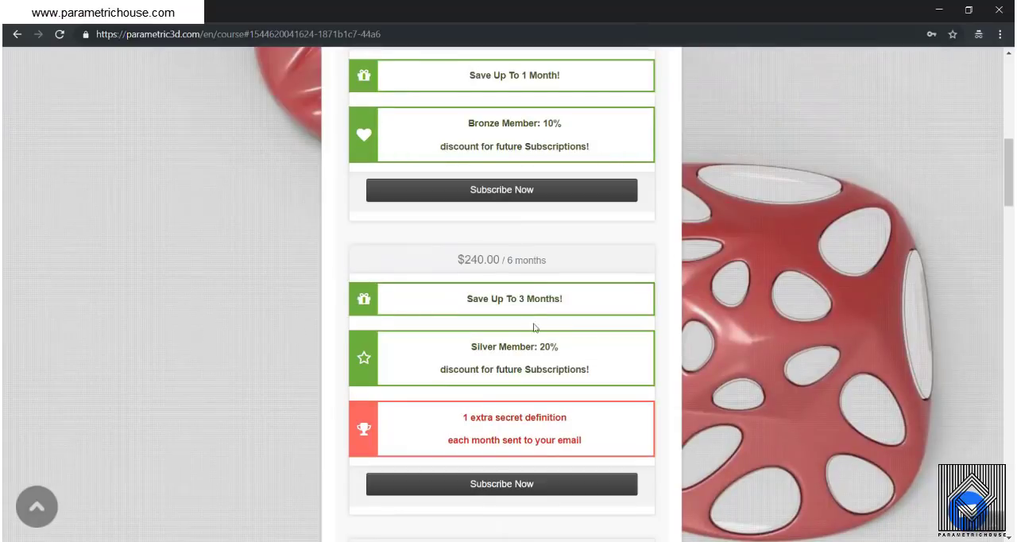
scroll(515, 360, up, 6)
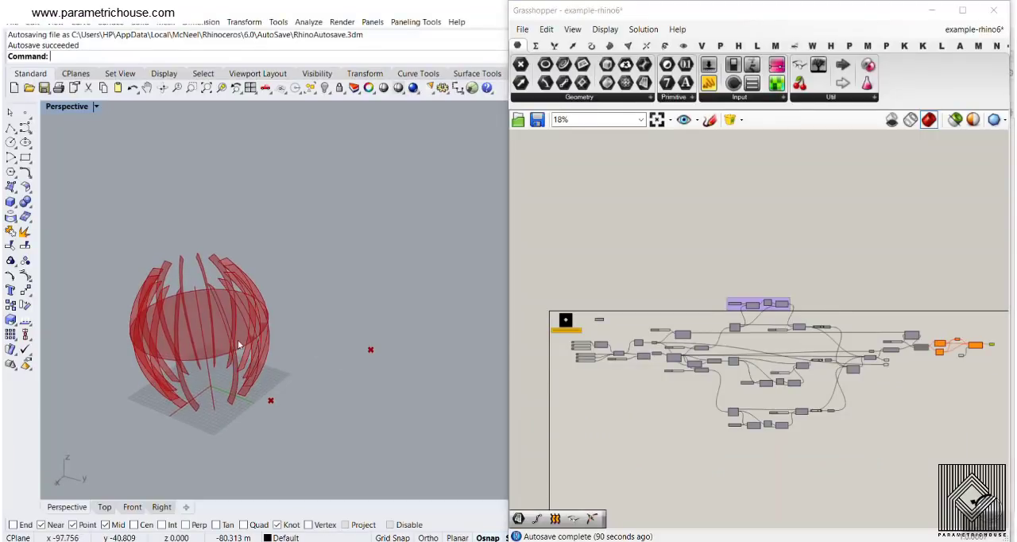
- Switch back to Rhino and Grasshopper, and examine the lamp model and the components of its definition up close
scroll(174, 373, up, 7)
scroll(335, 344, down, 5)
scroll(621, 355, up, 3)
right_drag(725, 359, 748, 315)
scroll(619, 310, up, 2)
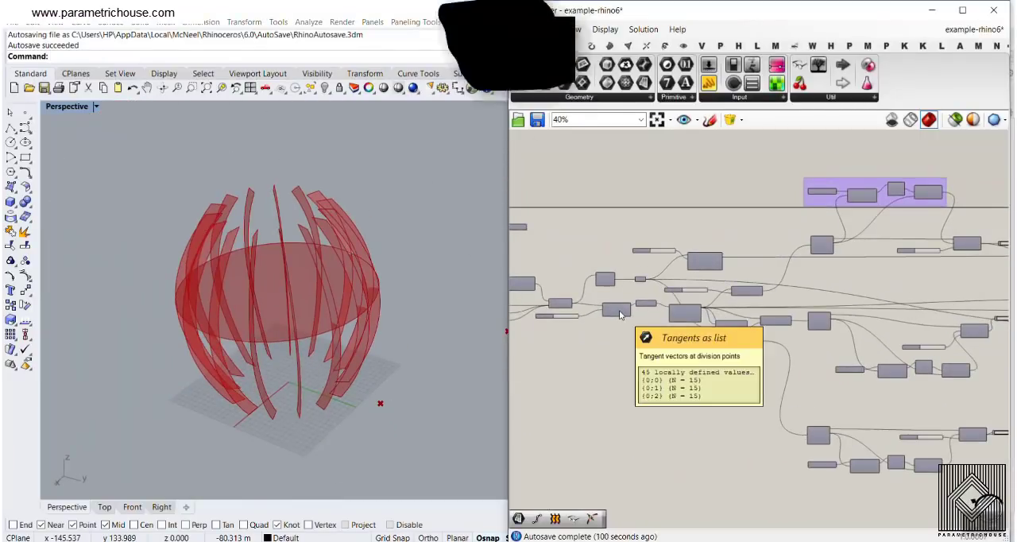